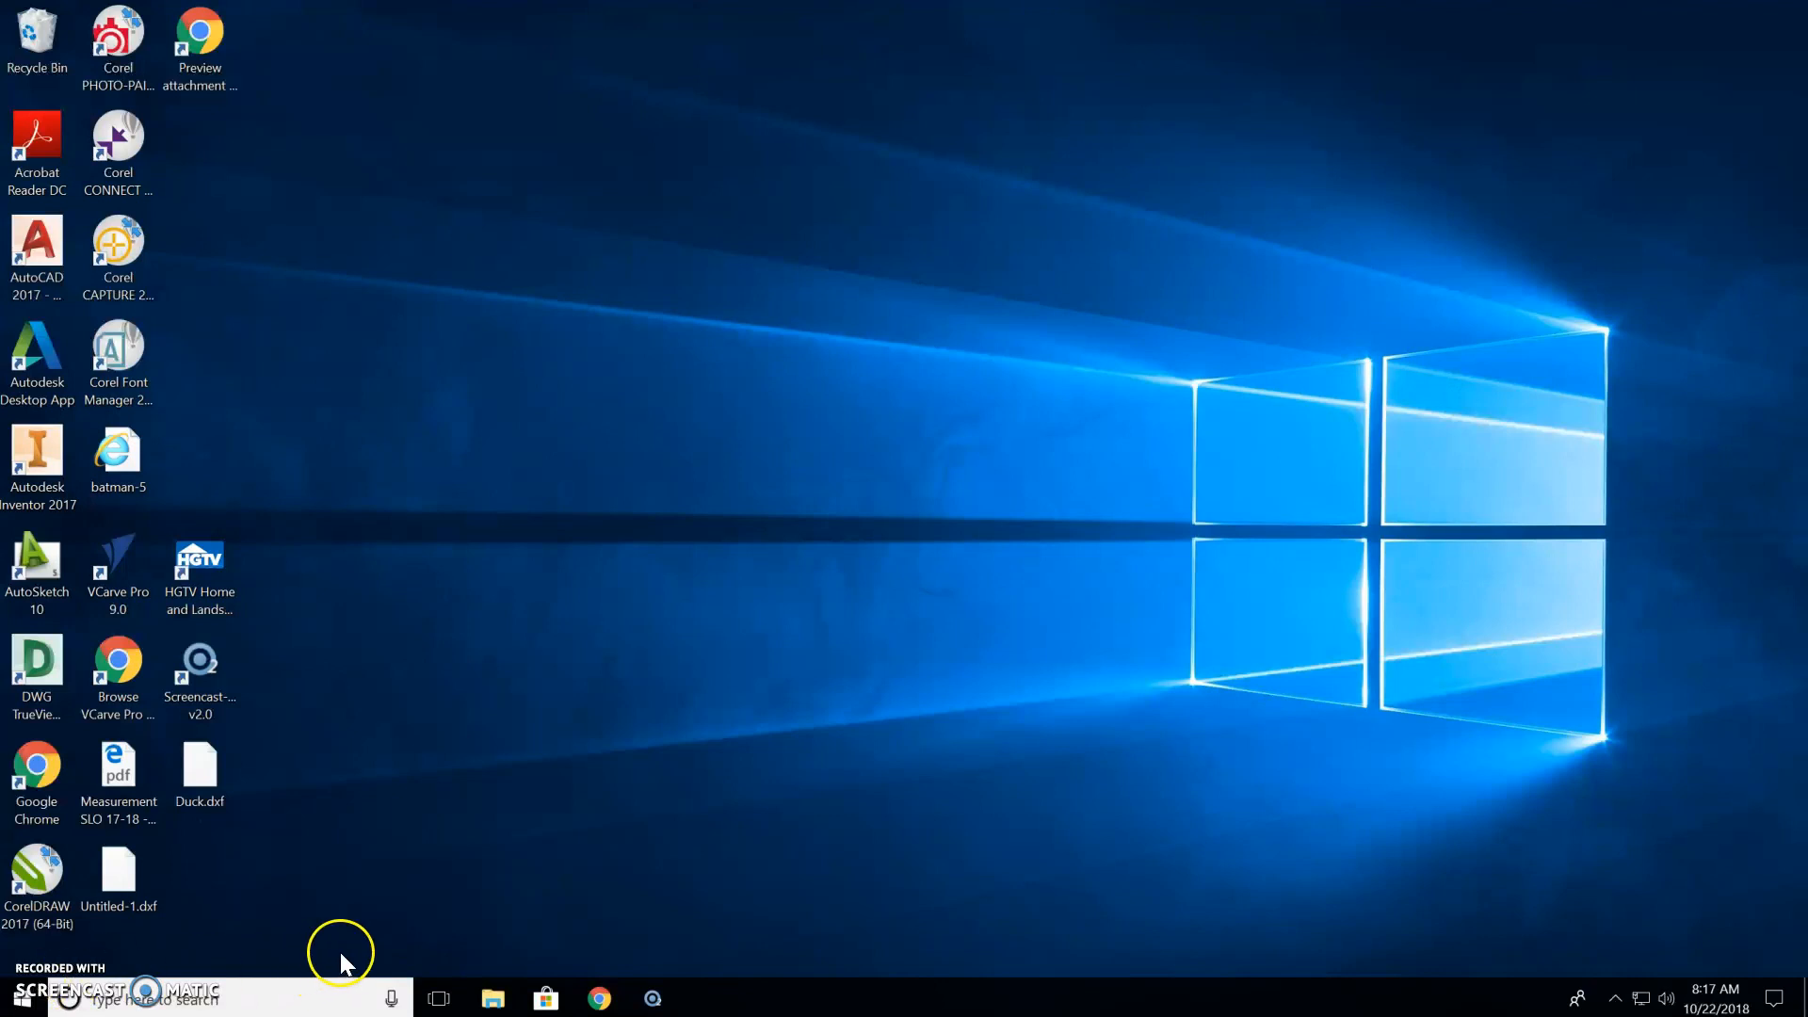
Switch to Google Chrome and copy the Wisconsin Badgers "Bucky" outline logo from the image search results.
left_click(599, 997)
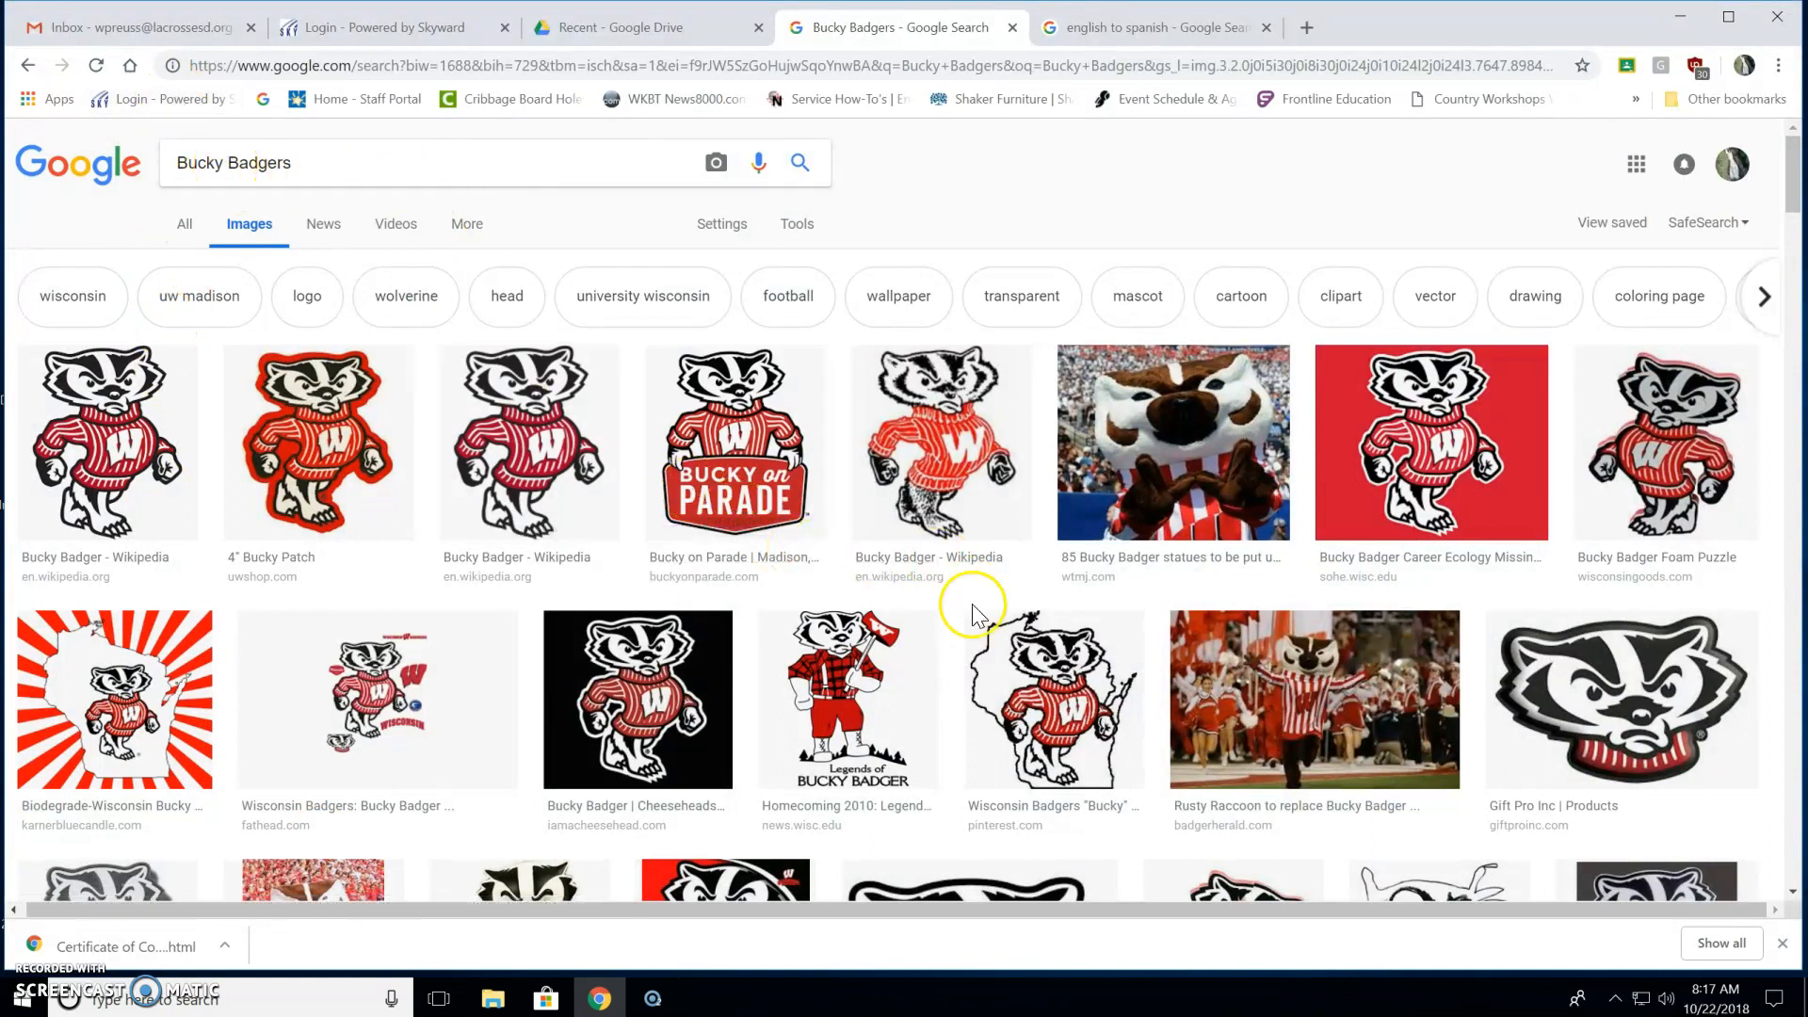
left_click(1071, 688)
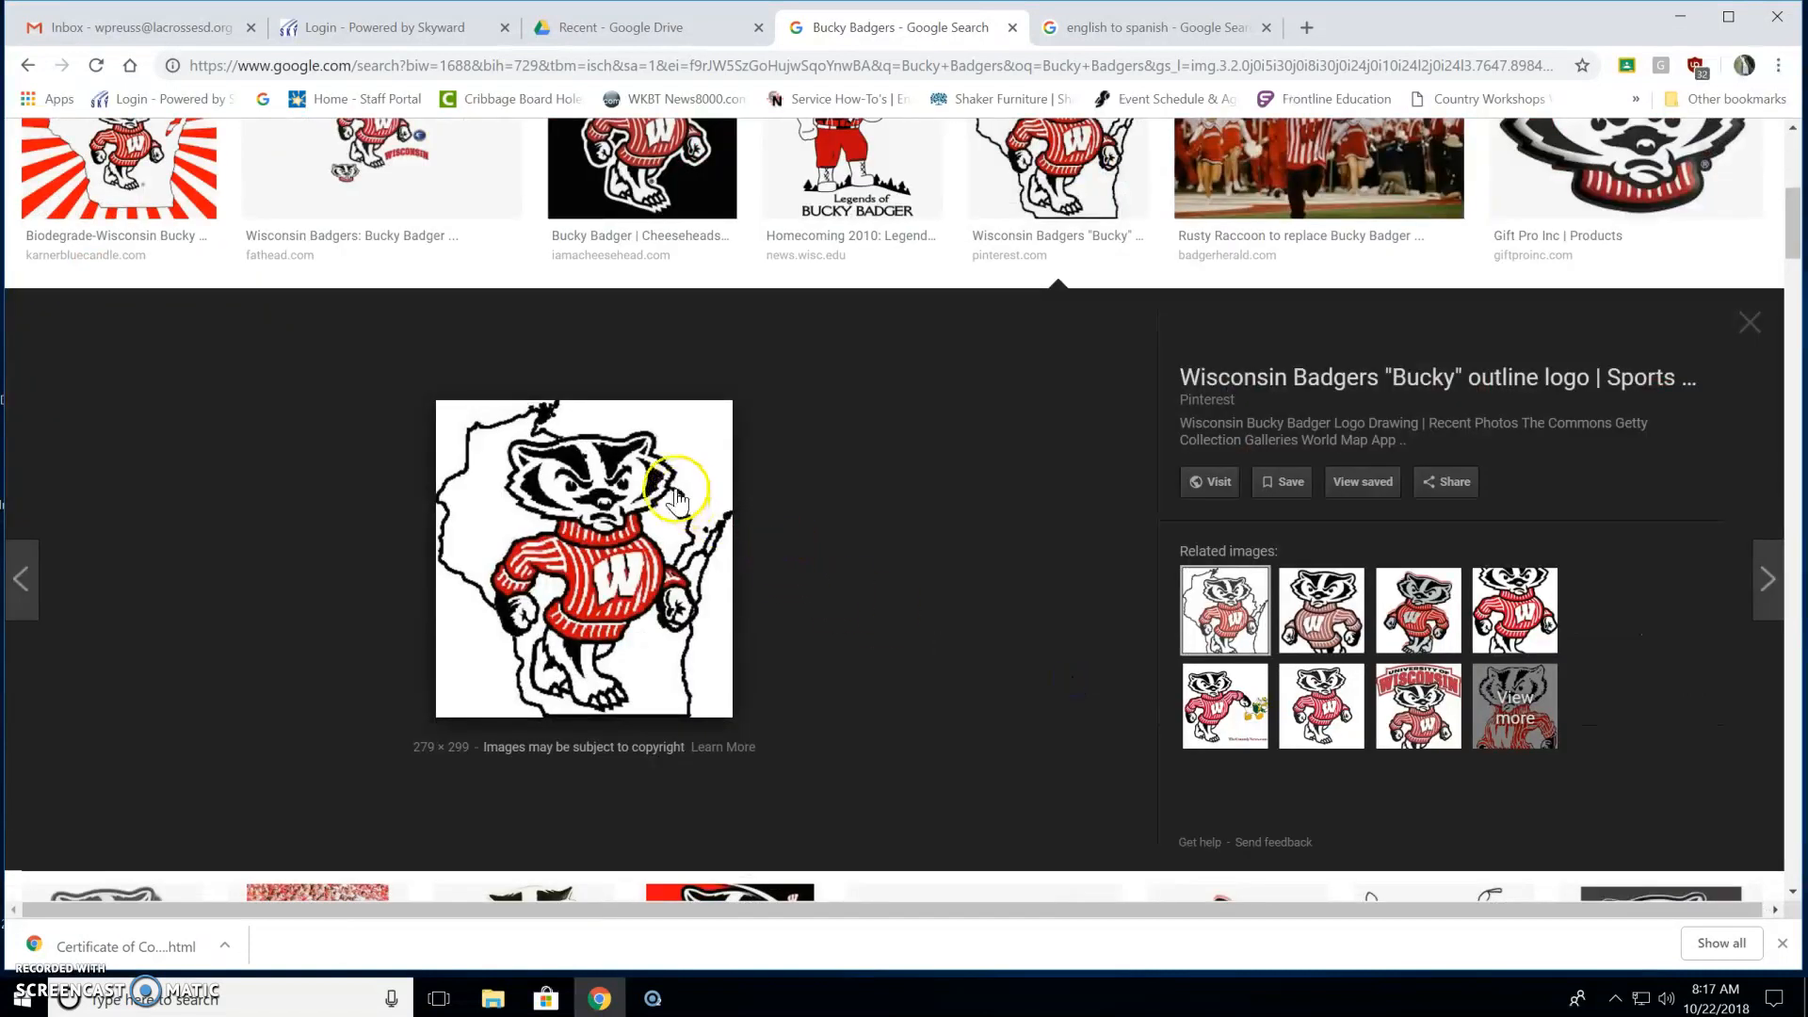
right_click(572, 486)
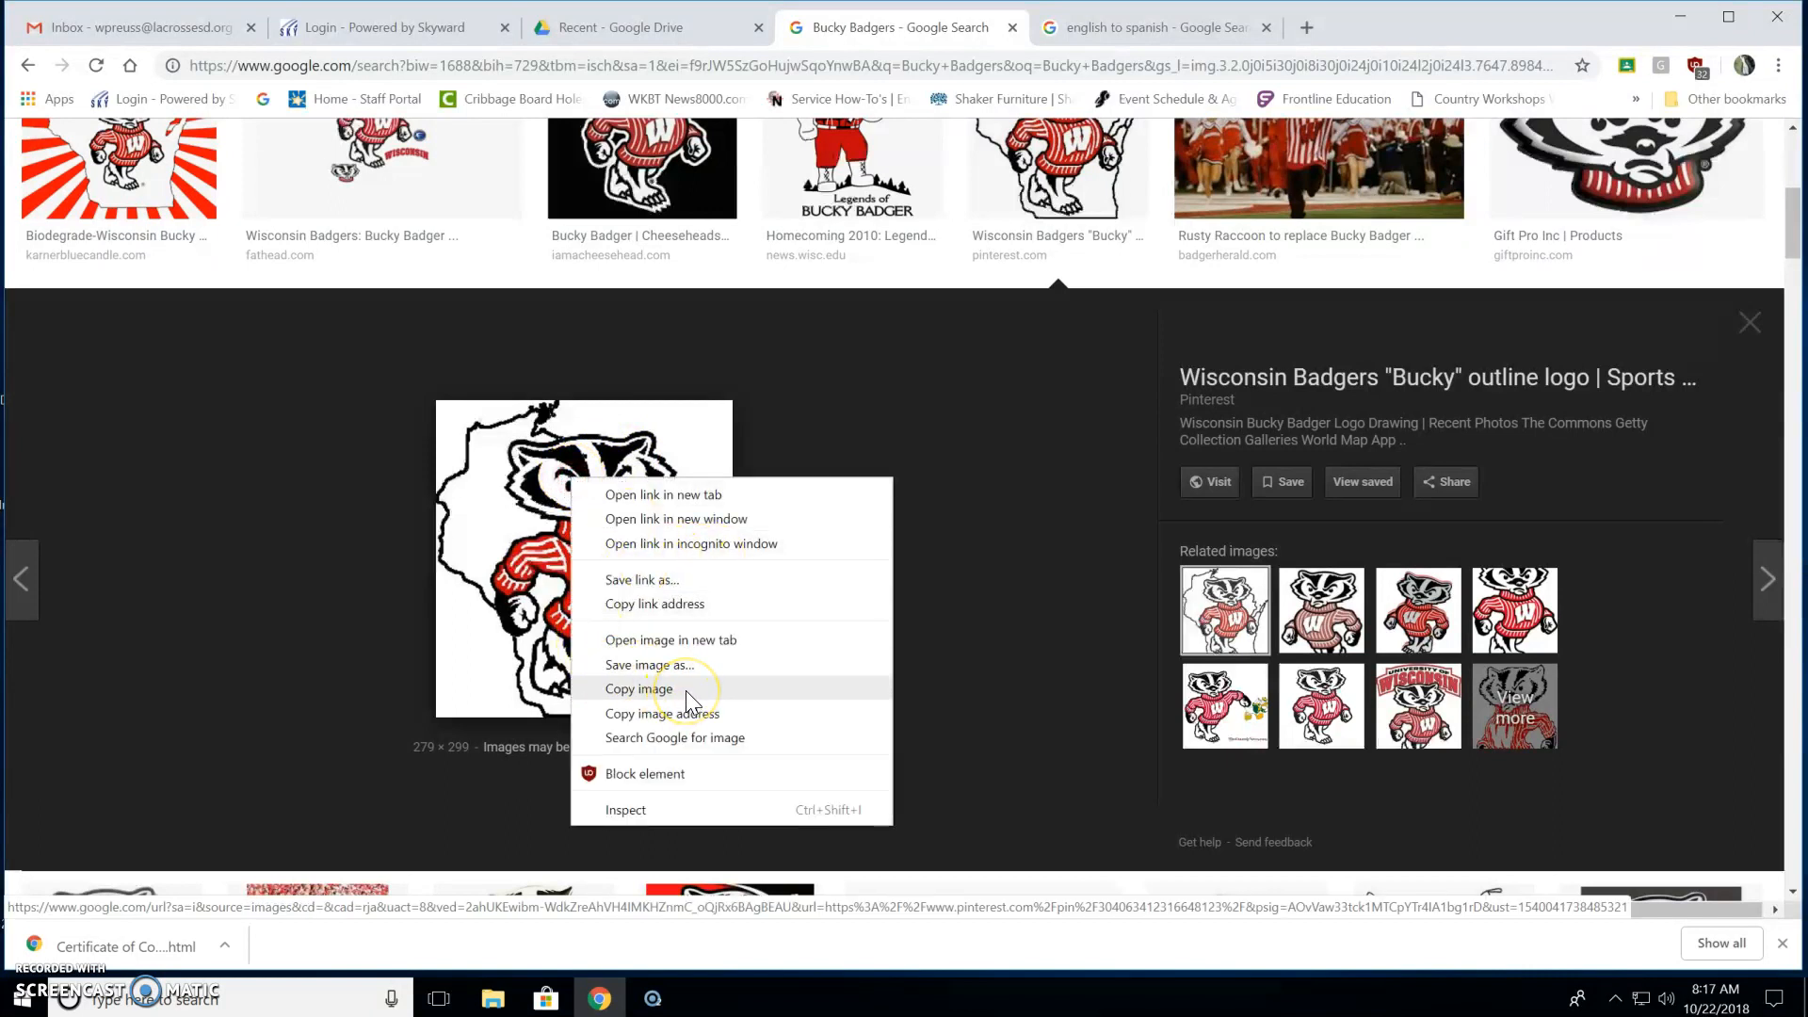
left_click(687, 692)
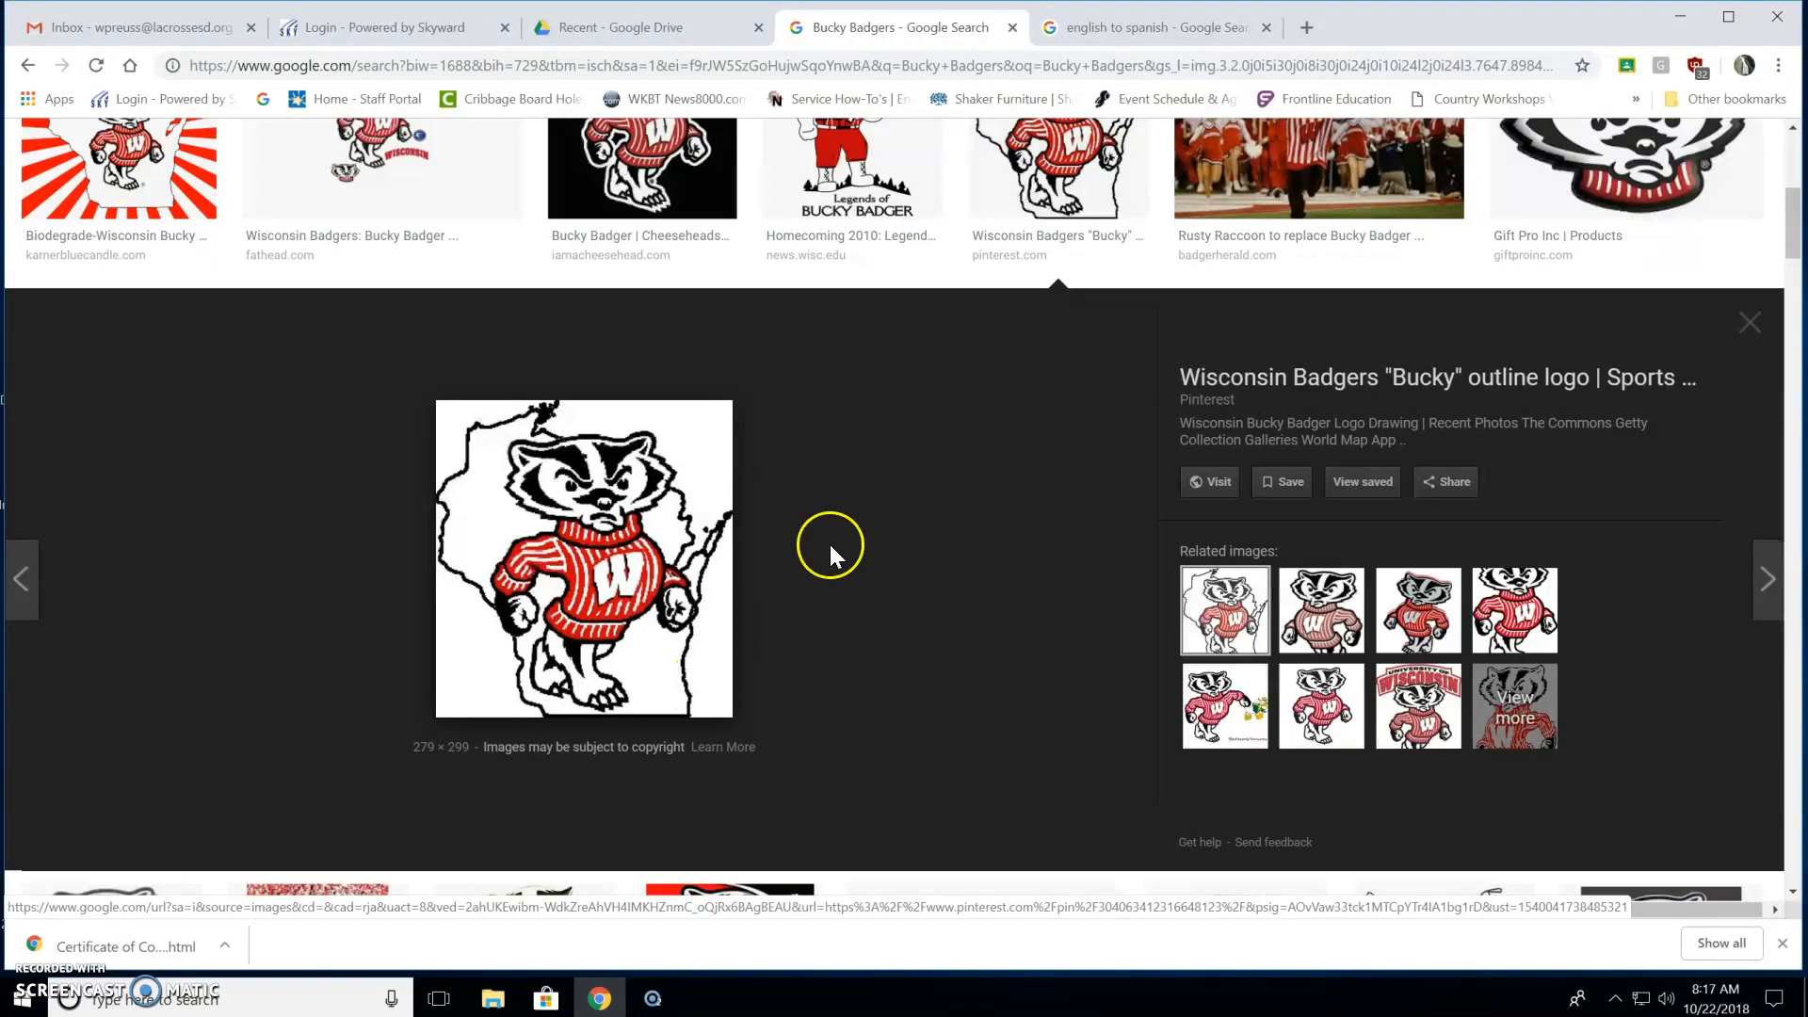
Switch to VCarve Pro and create a new 5 x 5 inch job, 0.75 inches thick, with Z zero at the material surface.
left_click(1680, 17)
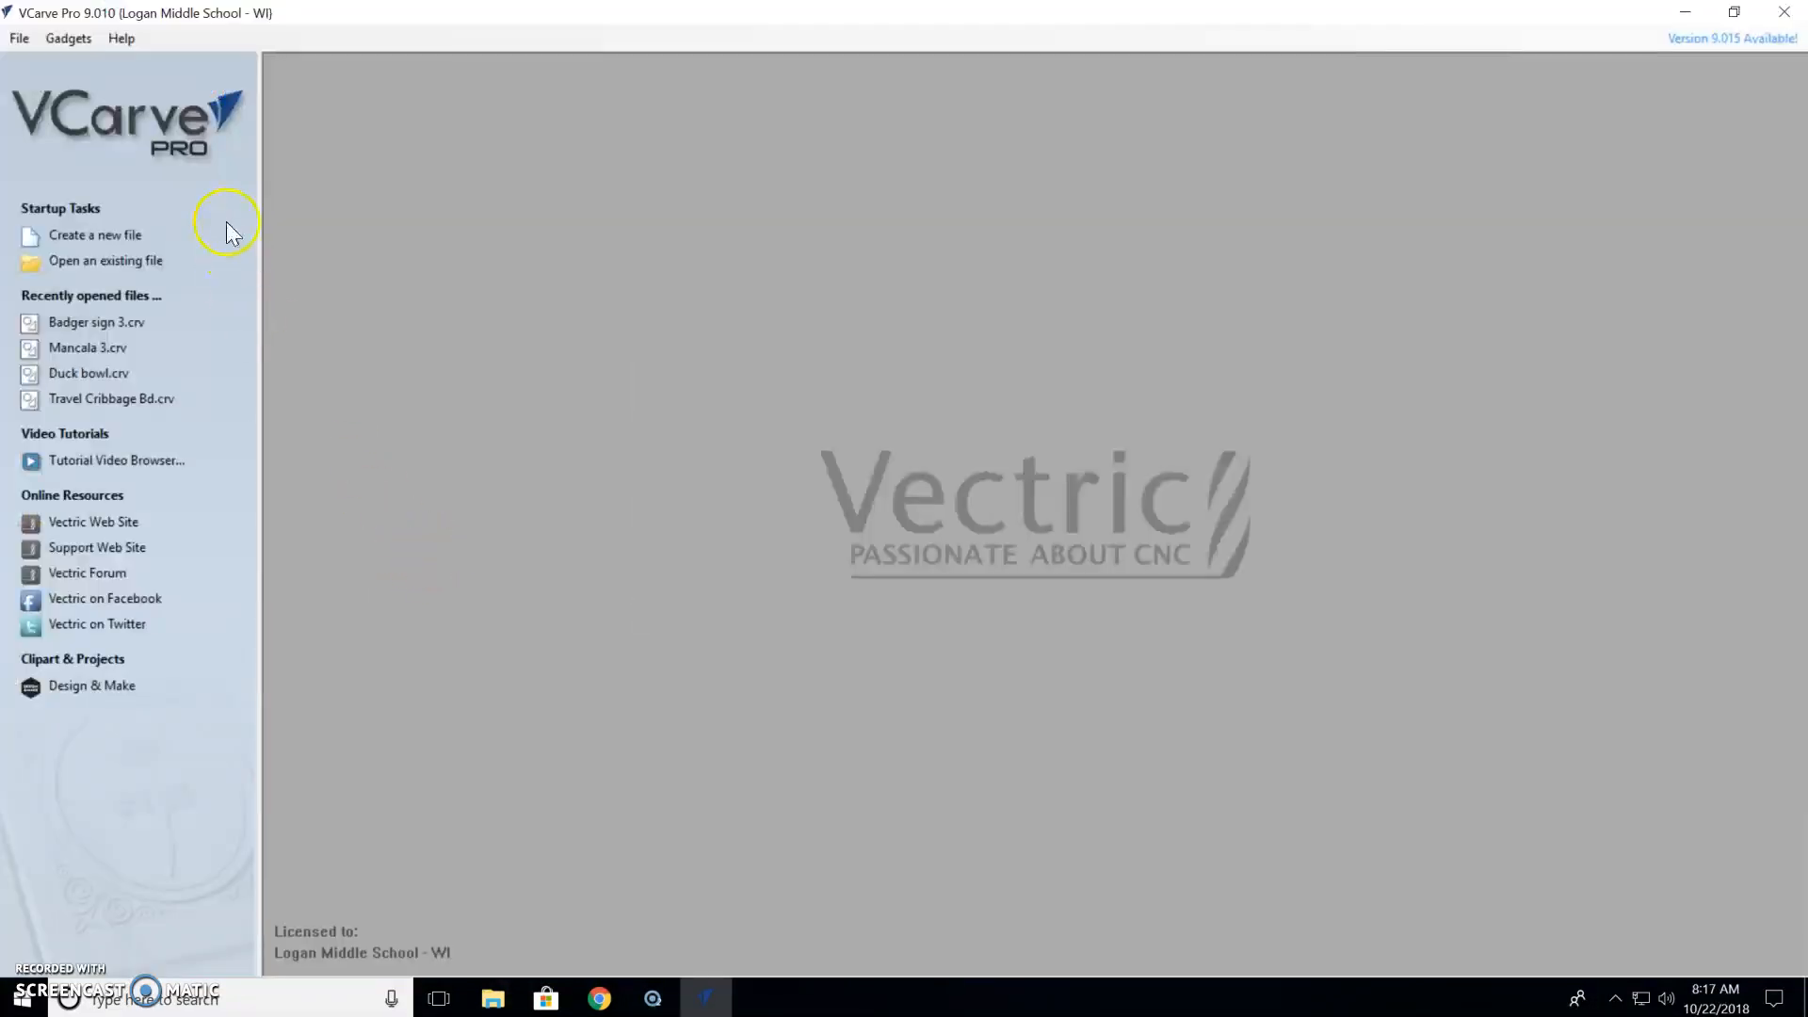
left_click(67, 247)
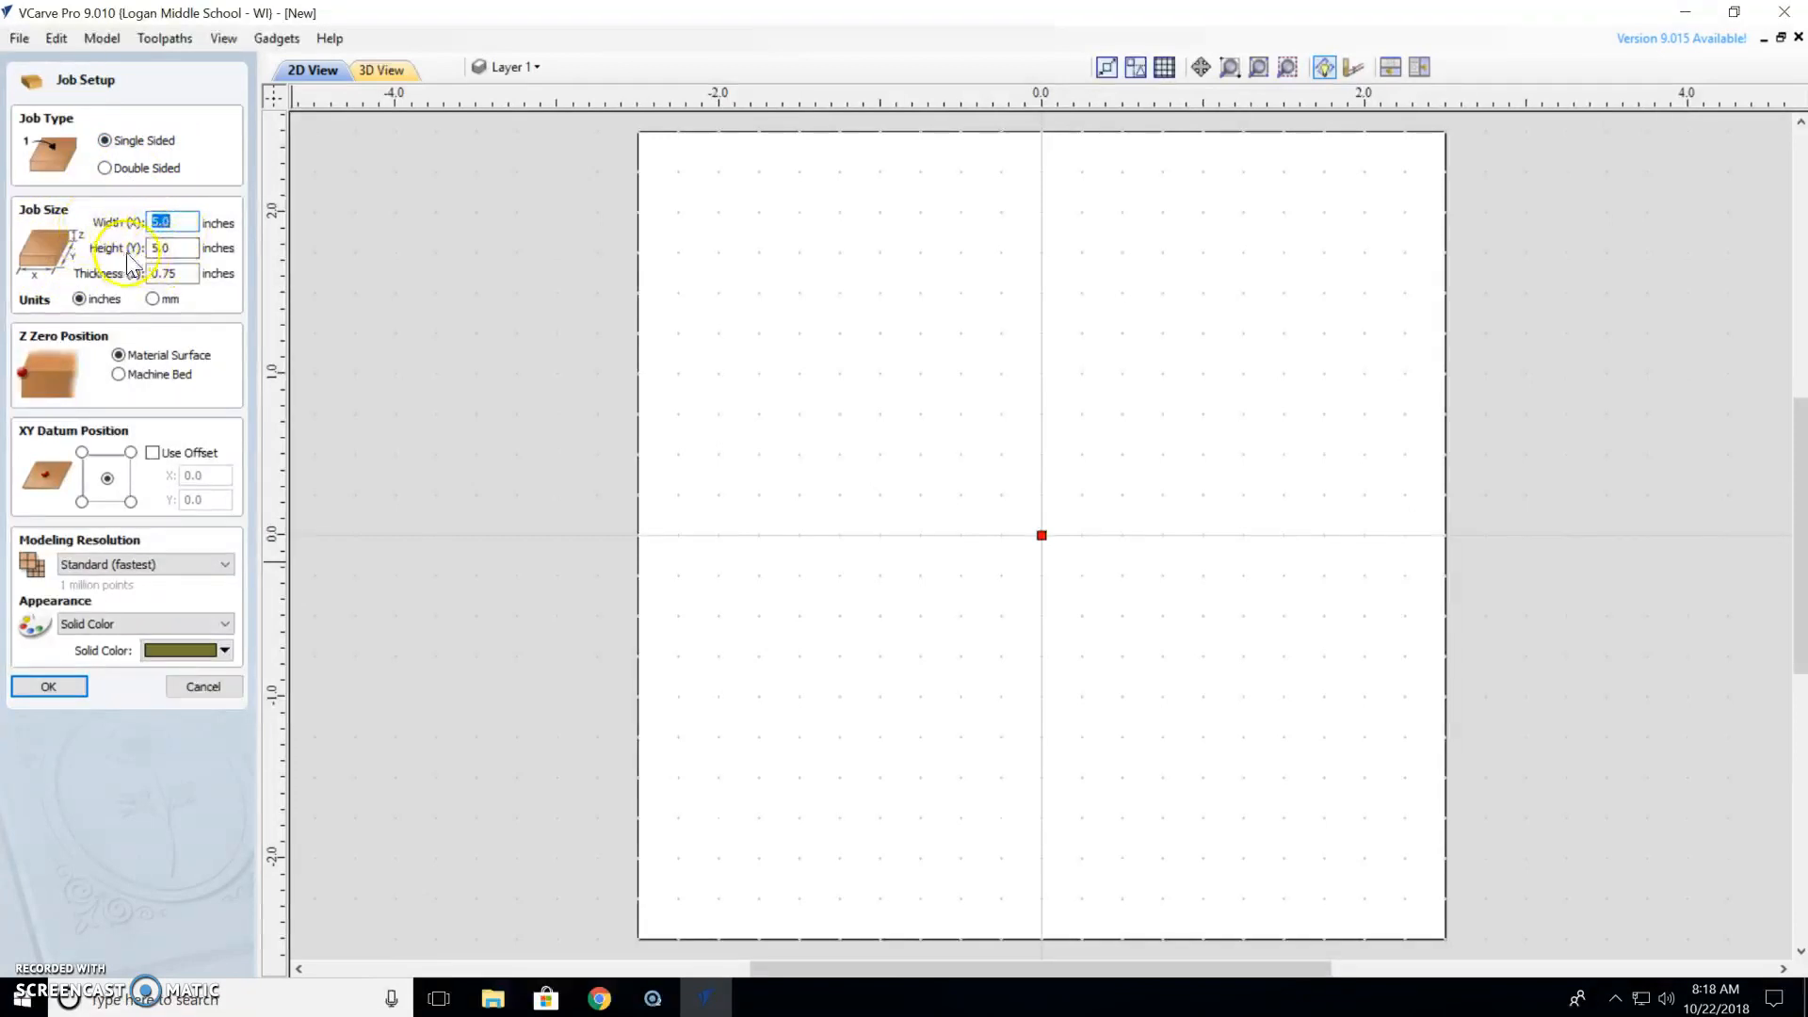
left_click(171, 248)
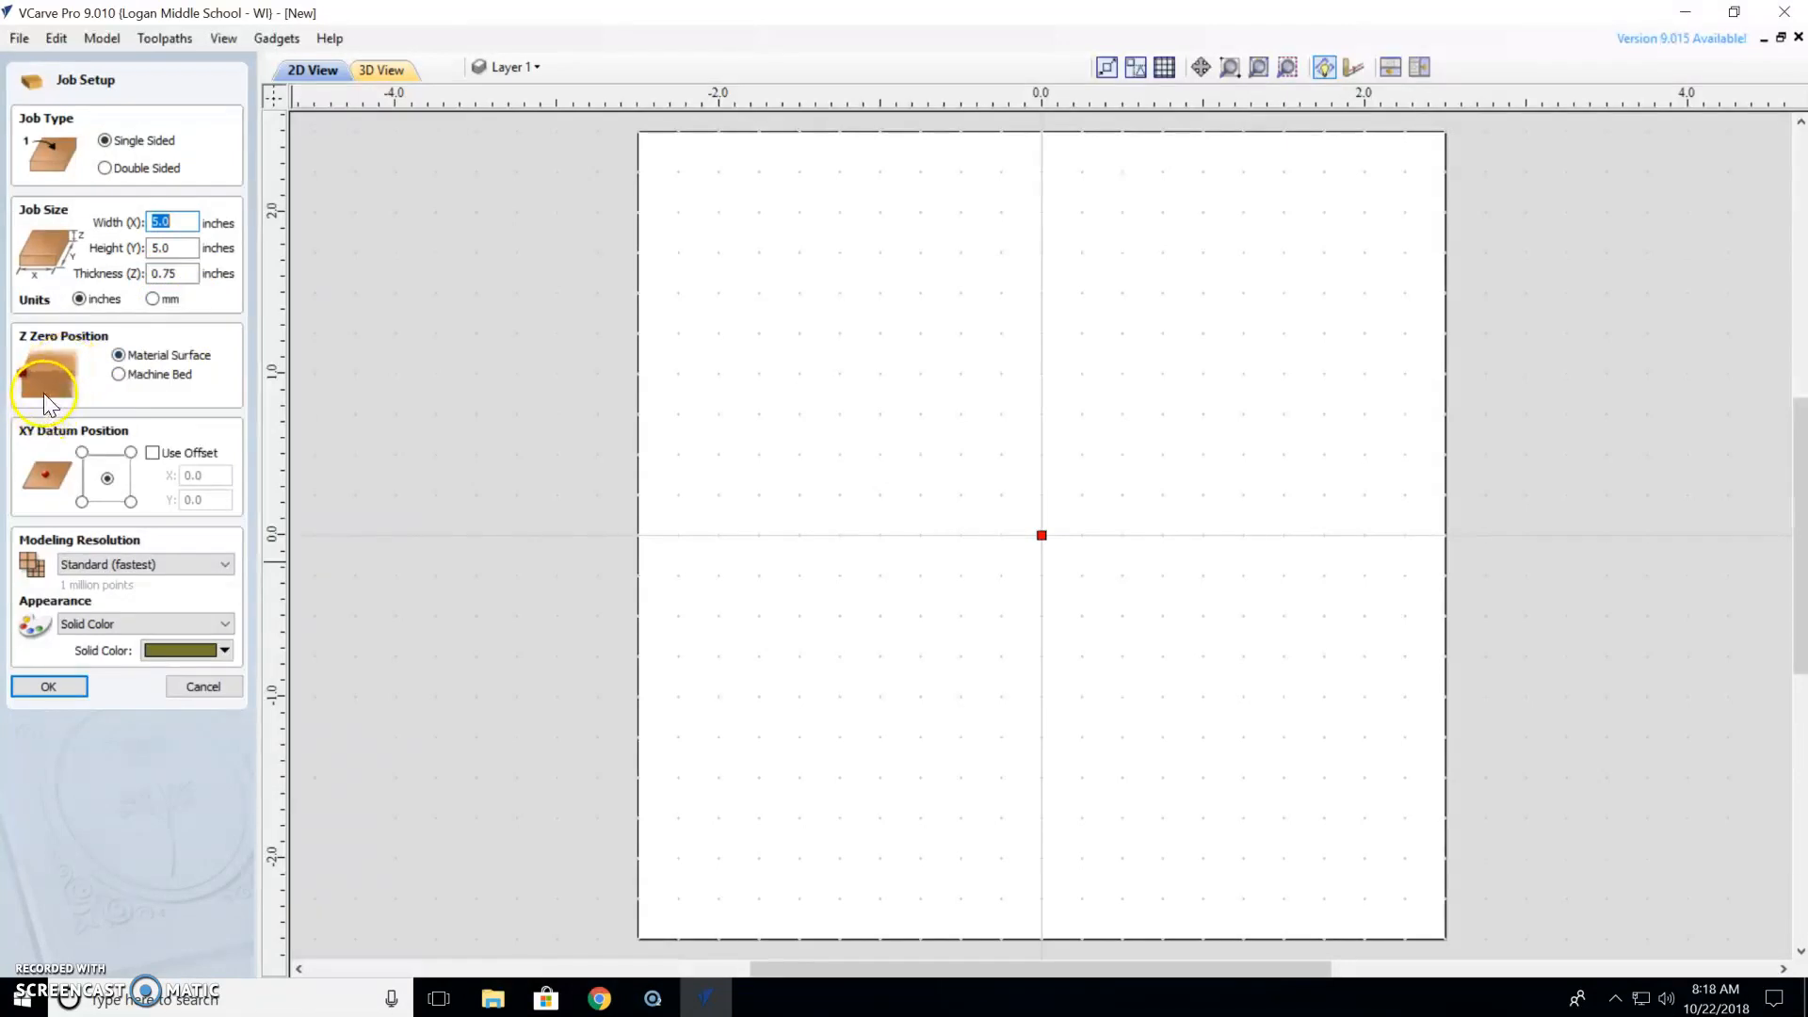
left_click(124, 356)
left_click(75, 687)
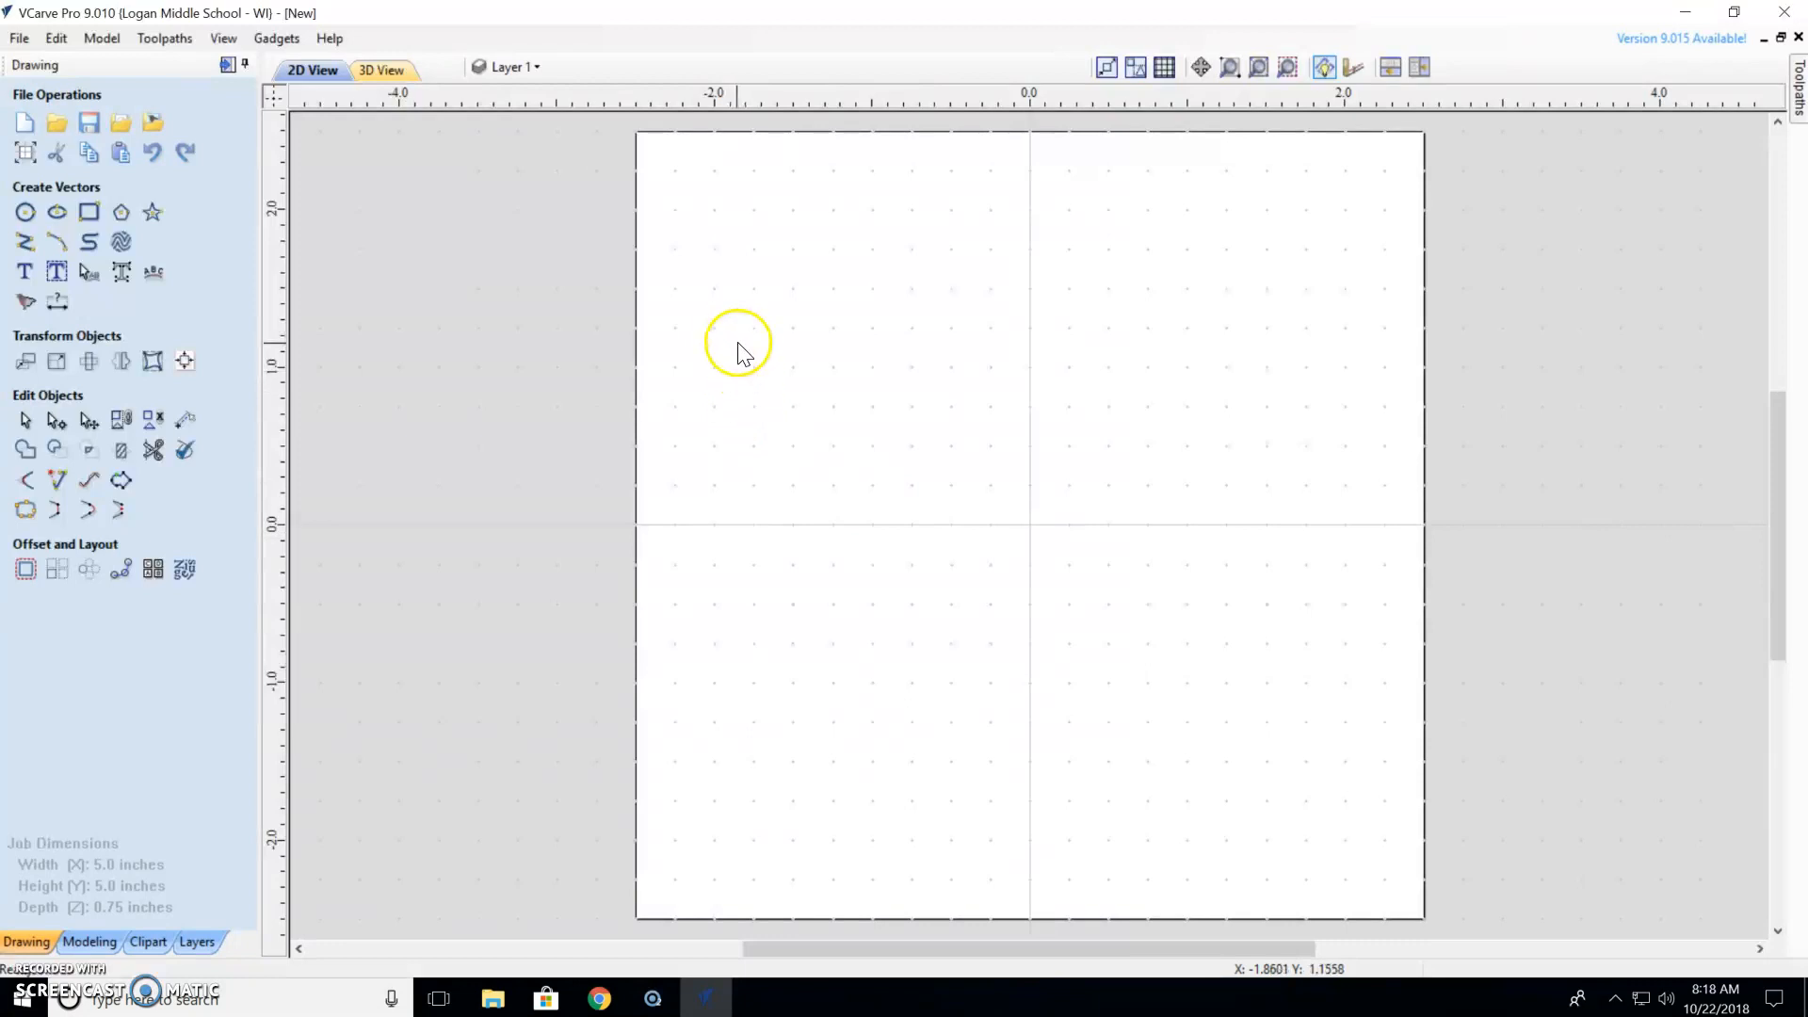
Paste the copied badger image into the job and select it.
right_click(659, 332)
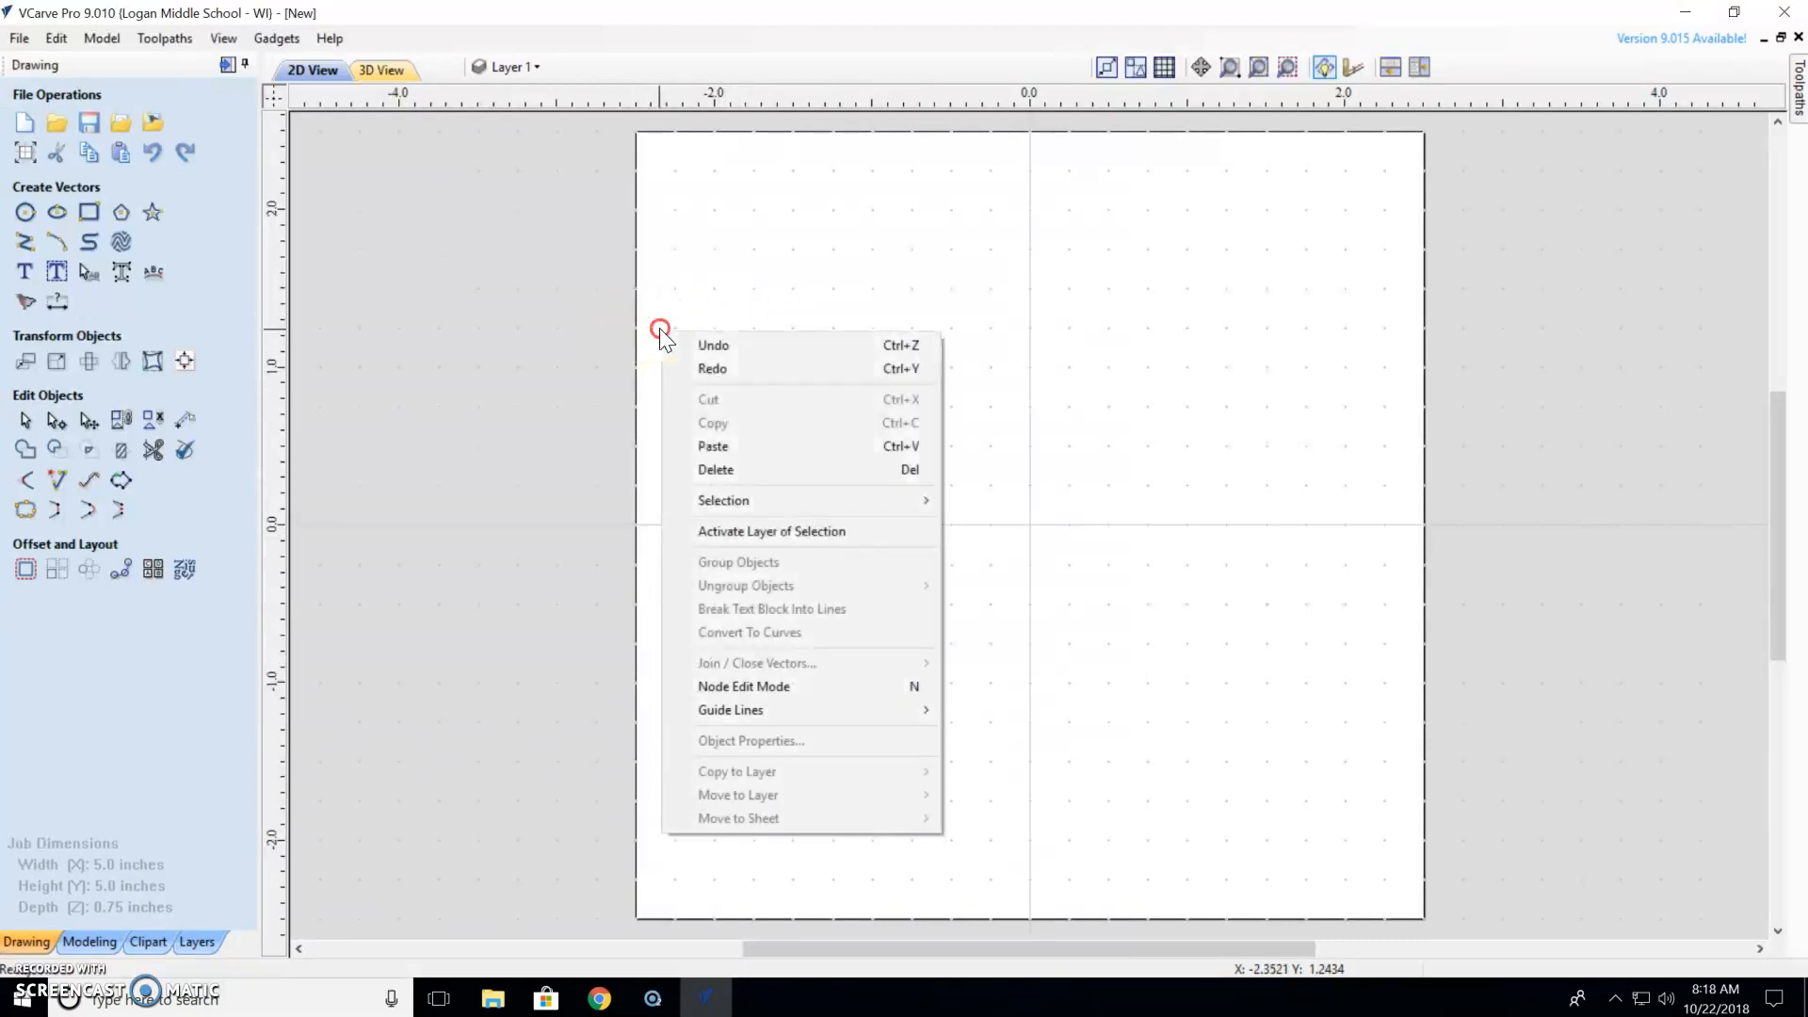
left_click(789, 447)
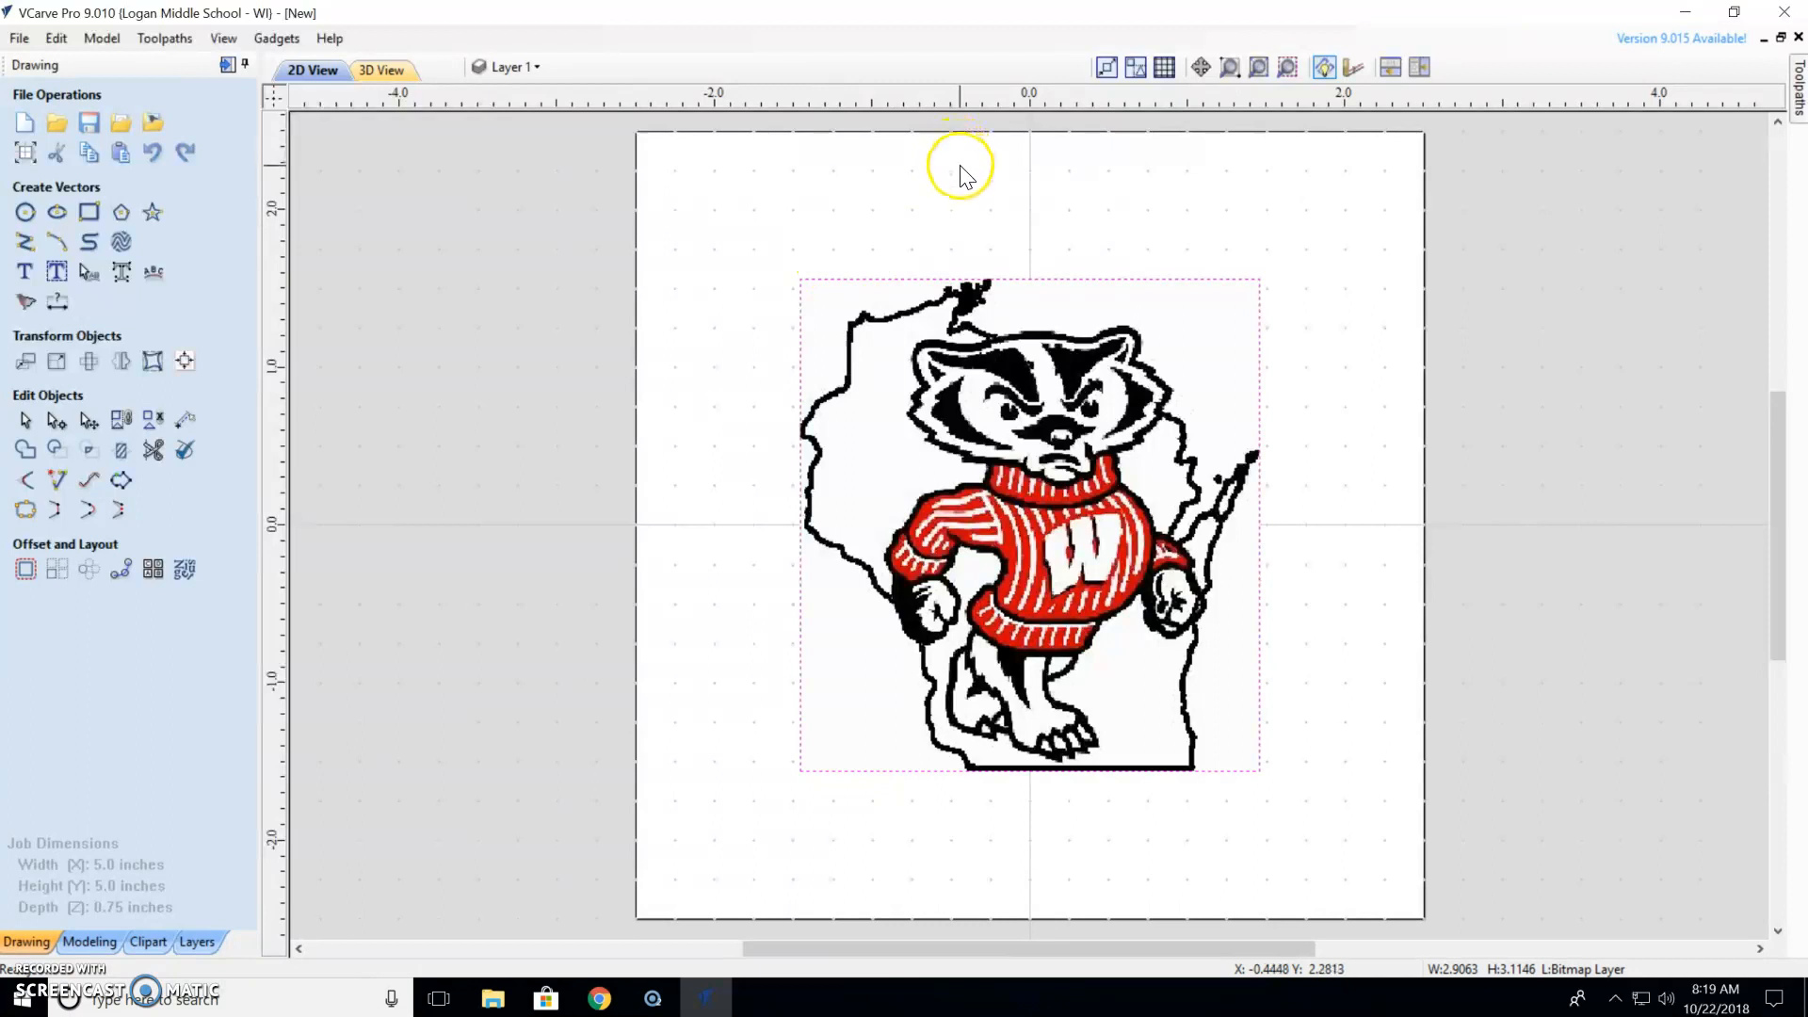
left_click(817, 287)
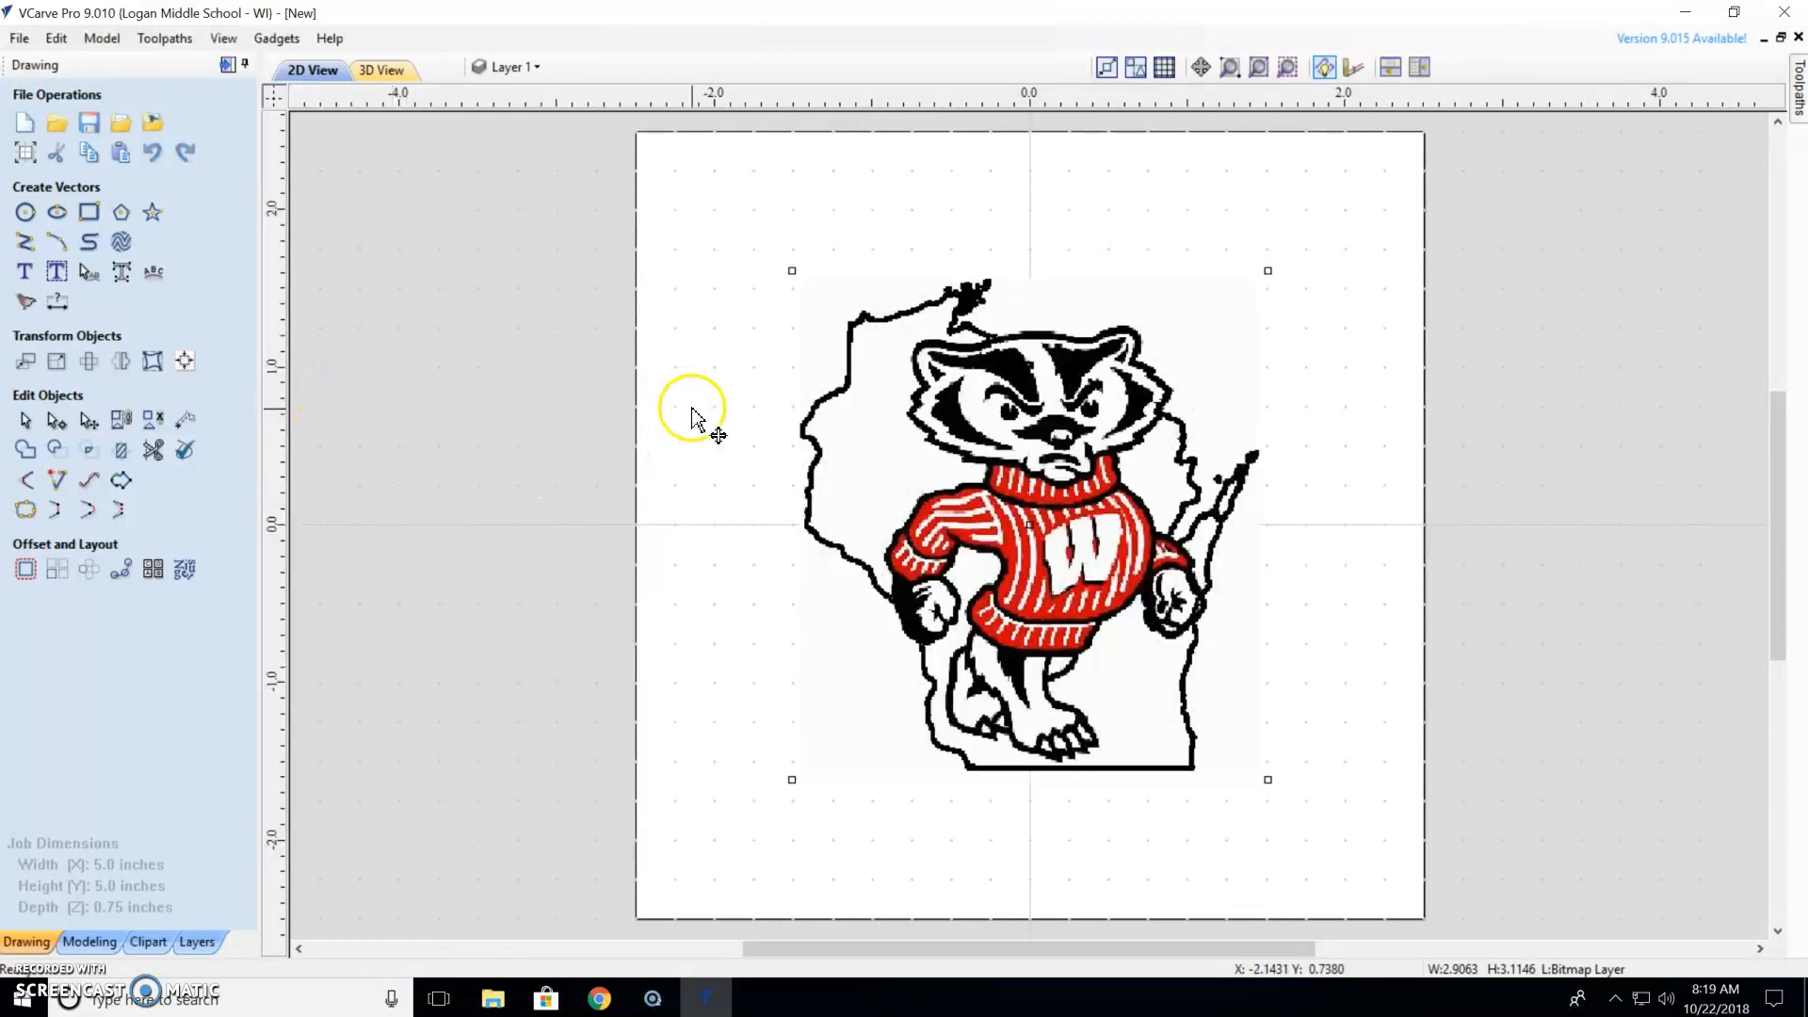
left_click(980, 457)
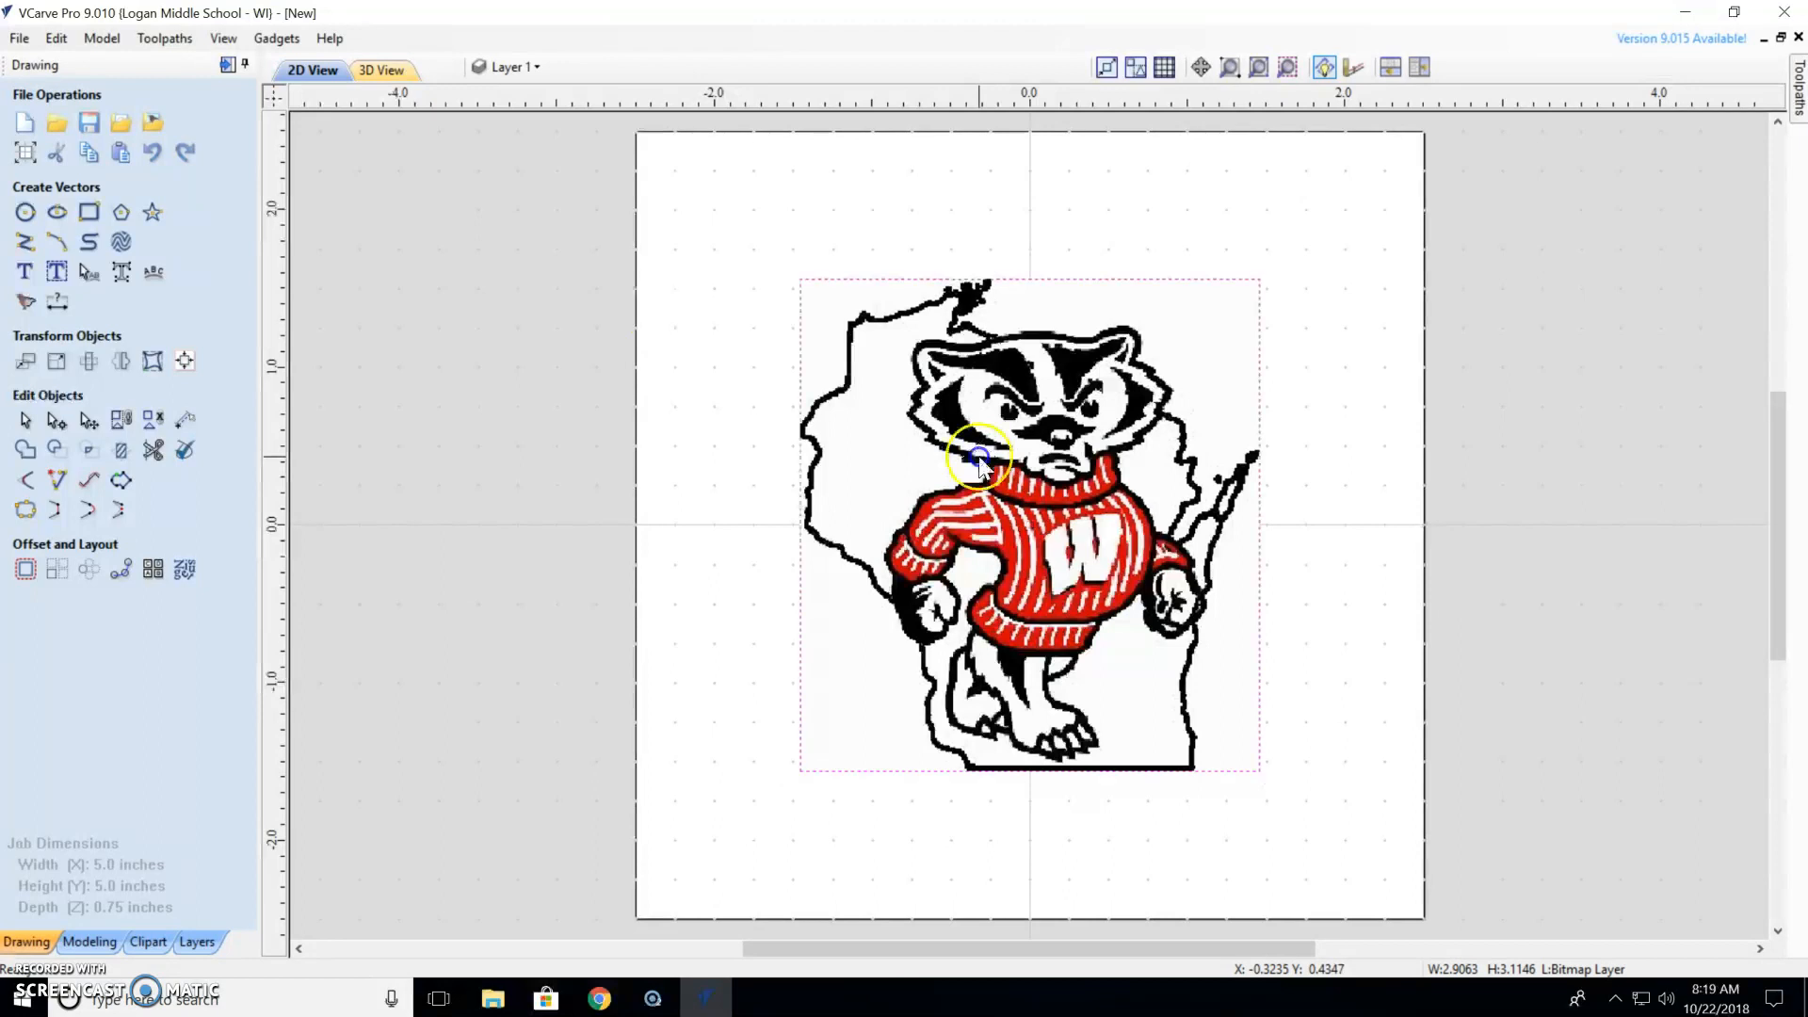
Start a black/white bitmap trace of the badger image and preview it with the noise filter at 7 pixels.
left_click(26, 304)
left_click(26, 311)
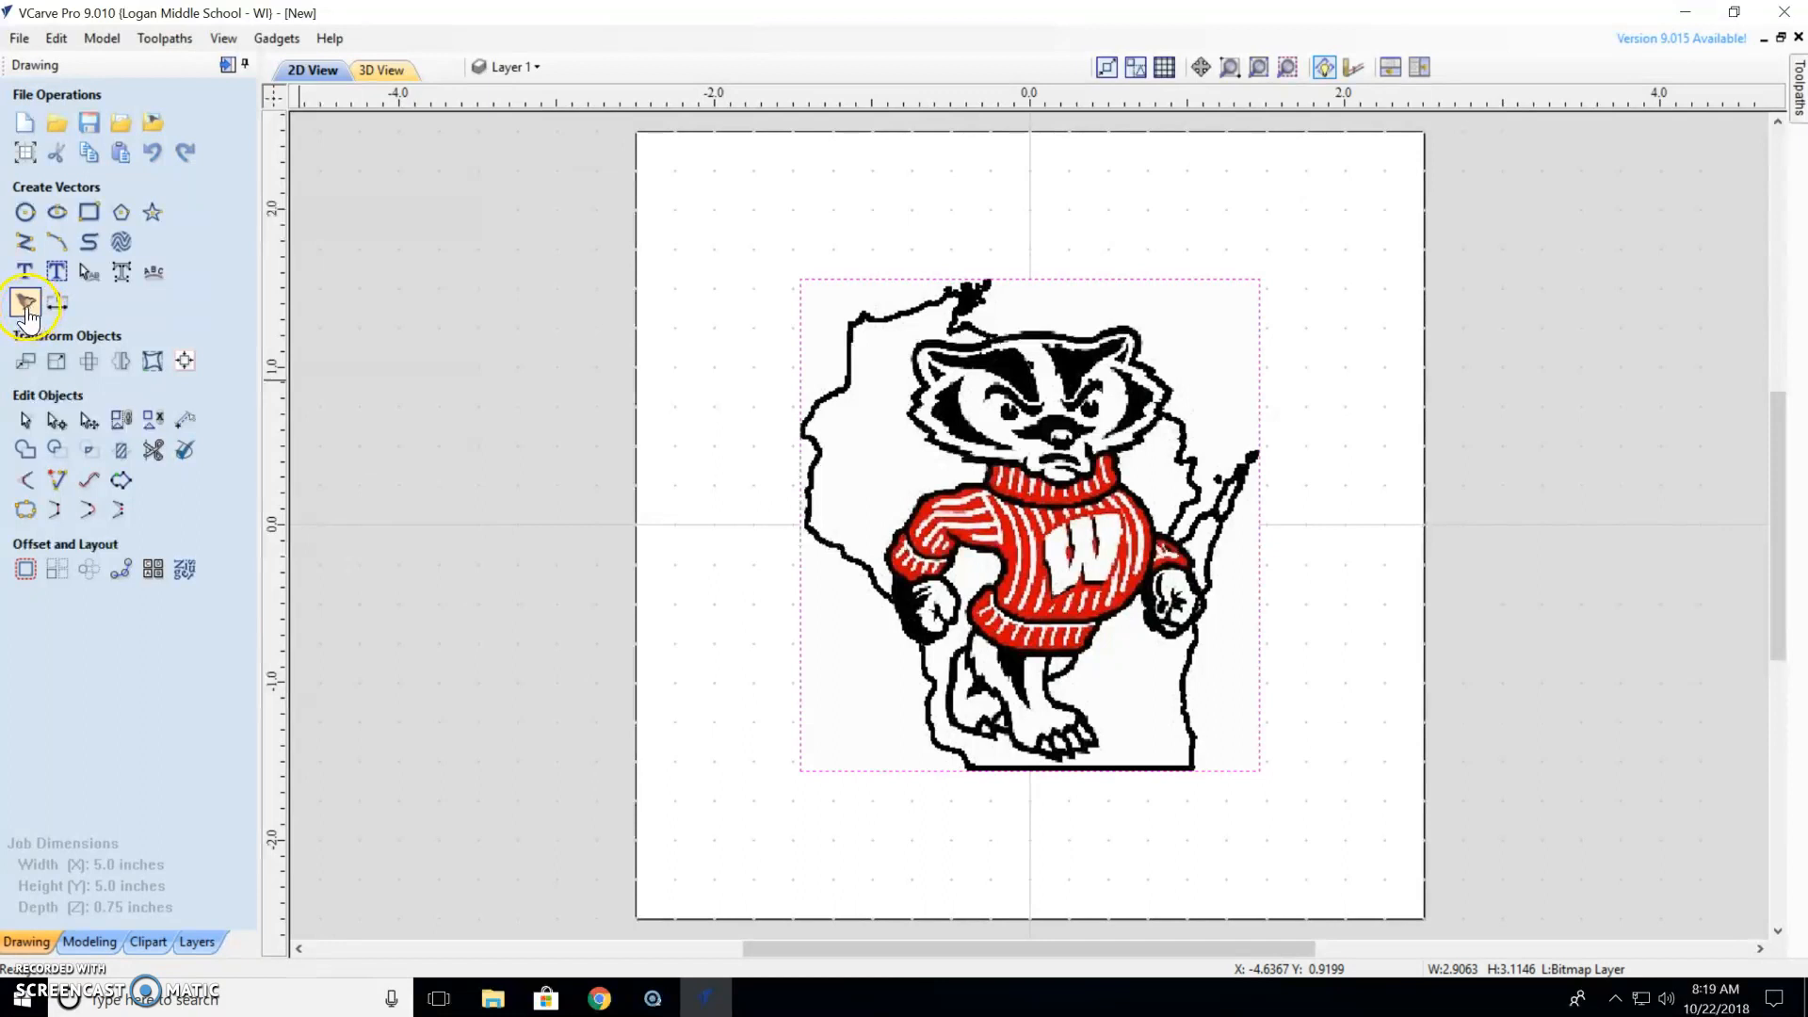
left_click(26, 305)
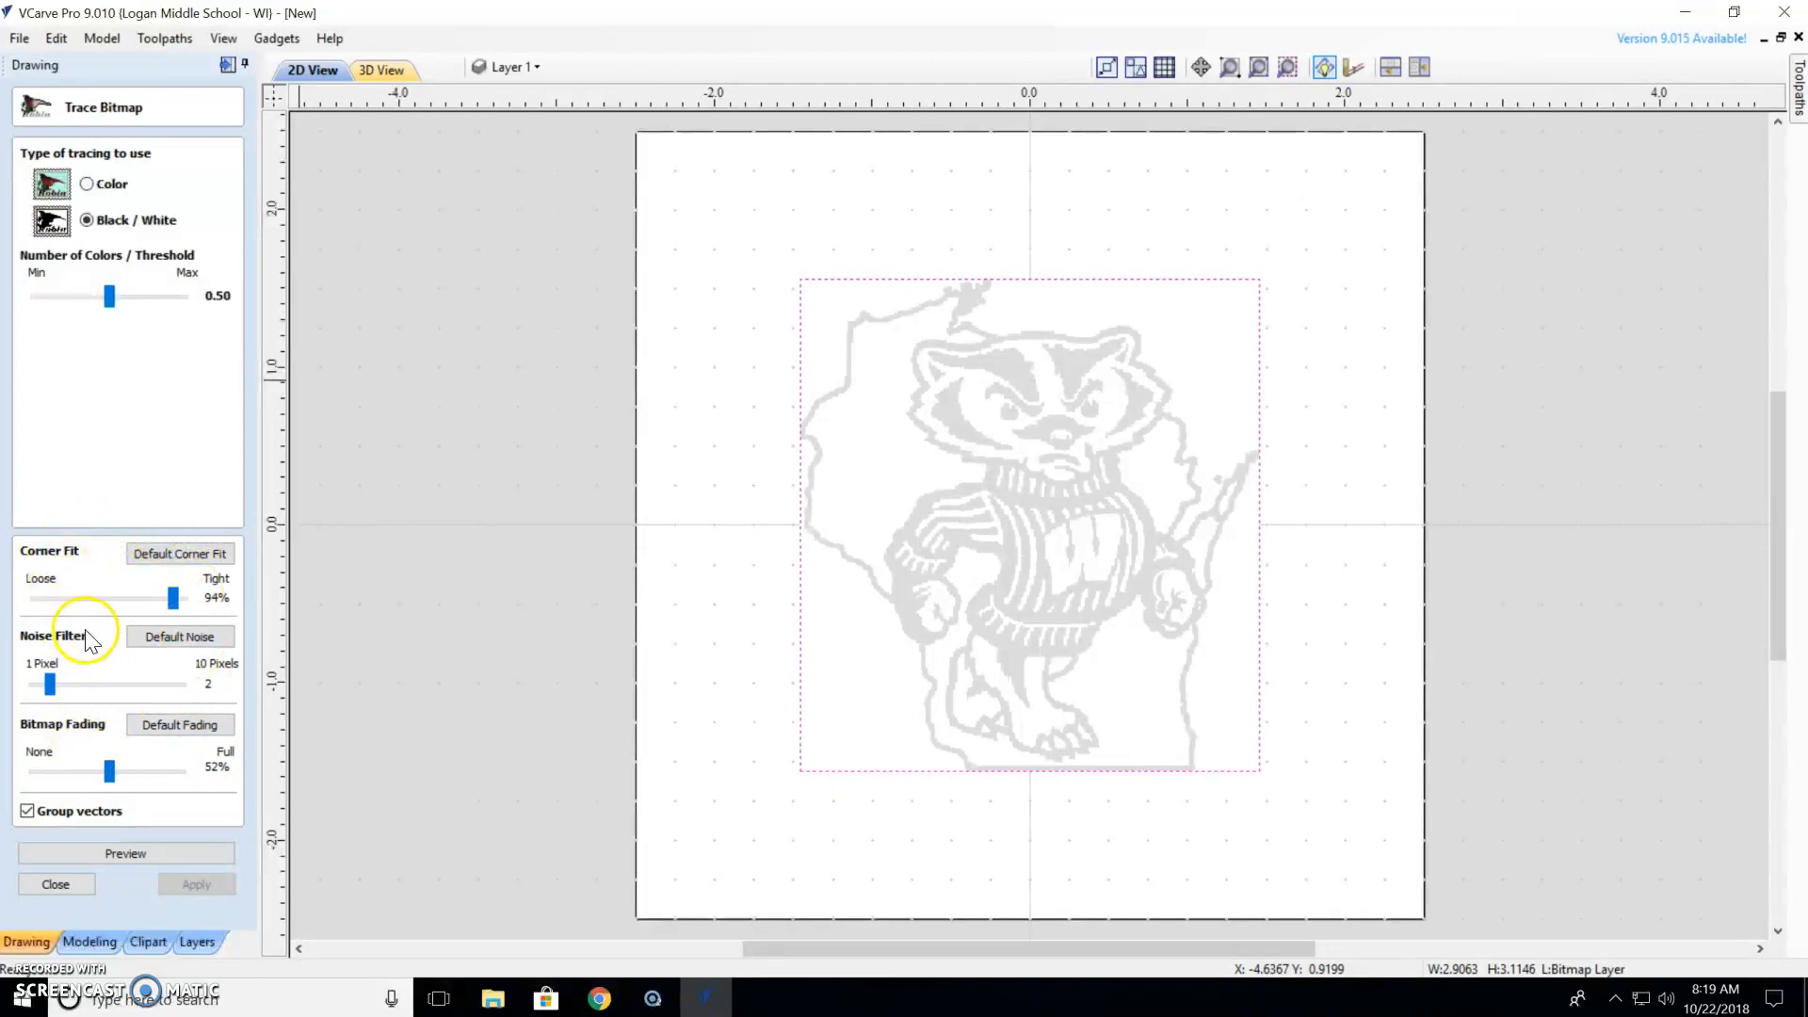
left_click(122, 853)
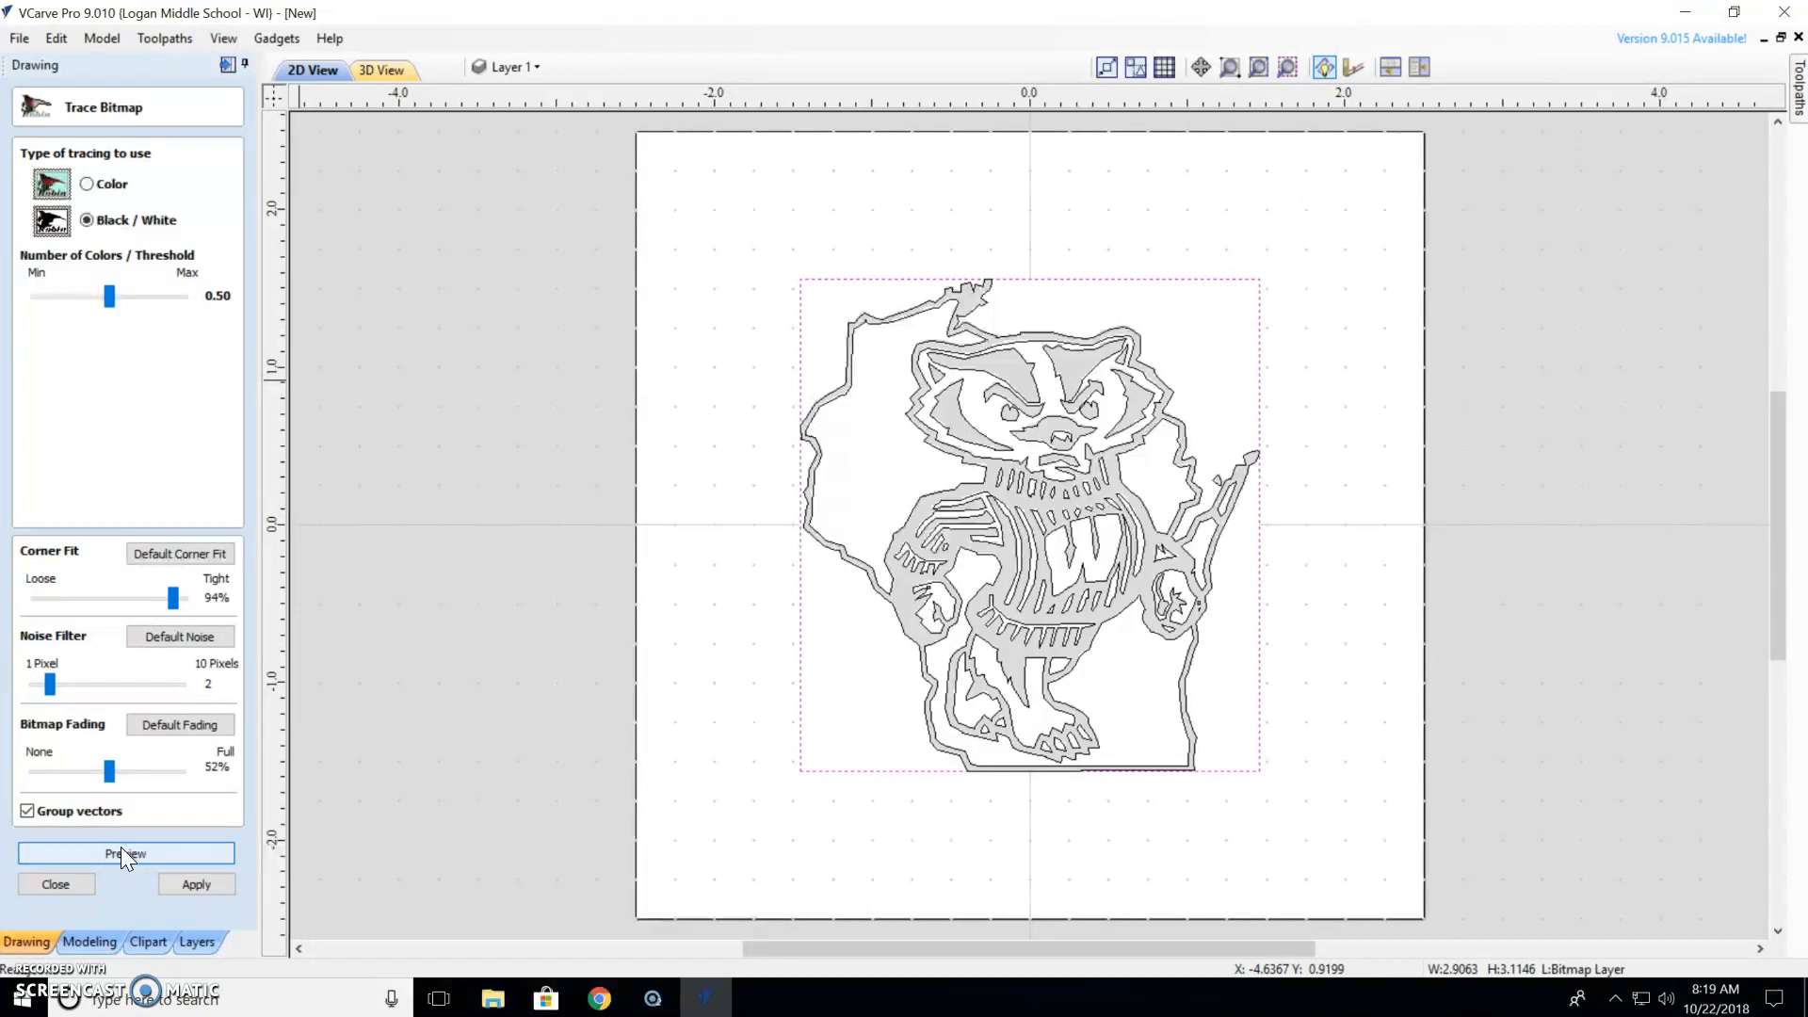
left_click_drag(57, 701, 130, 684)
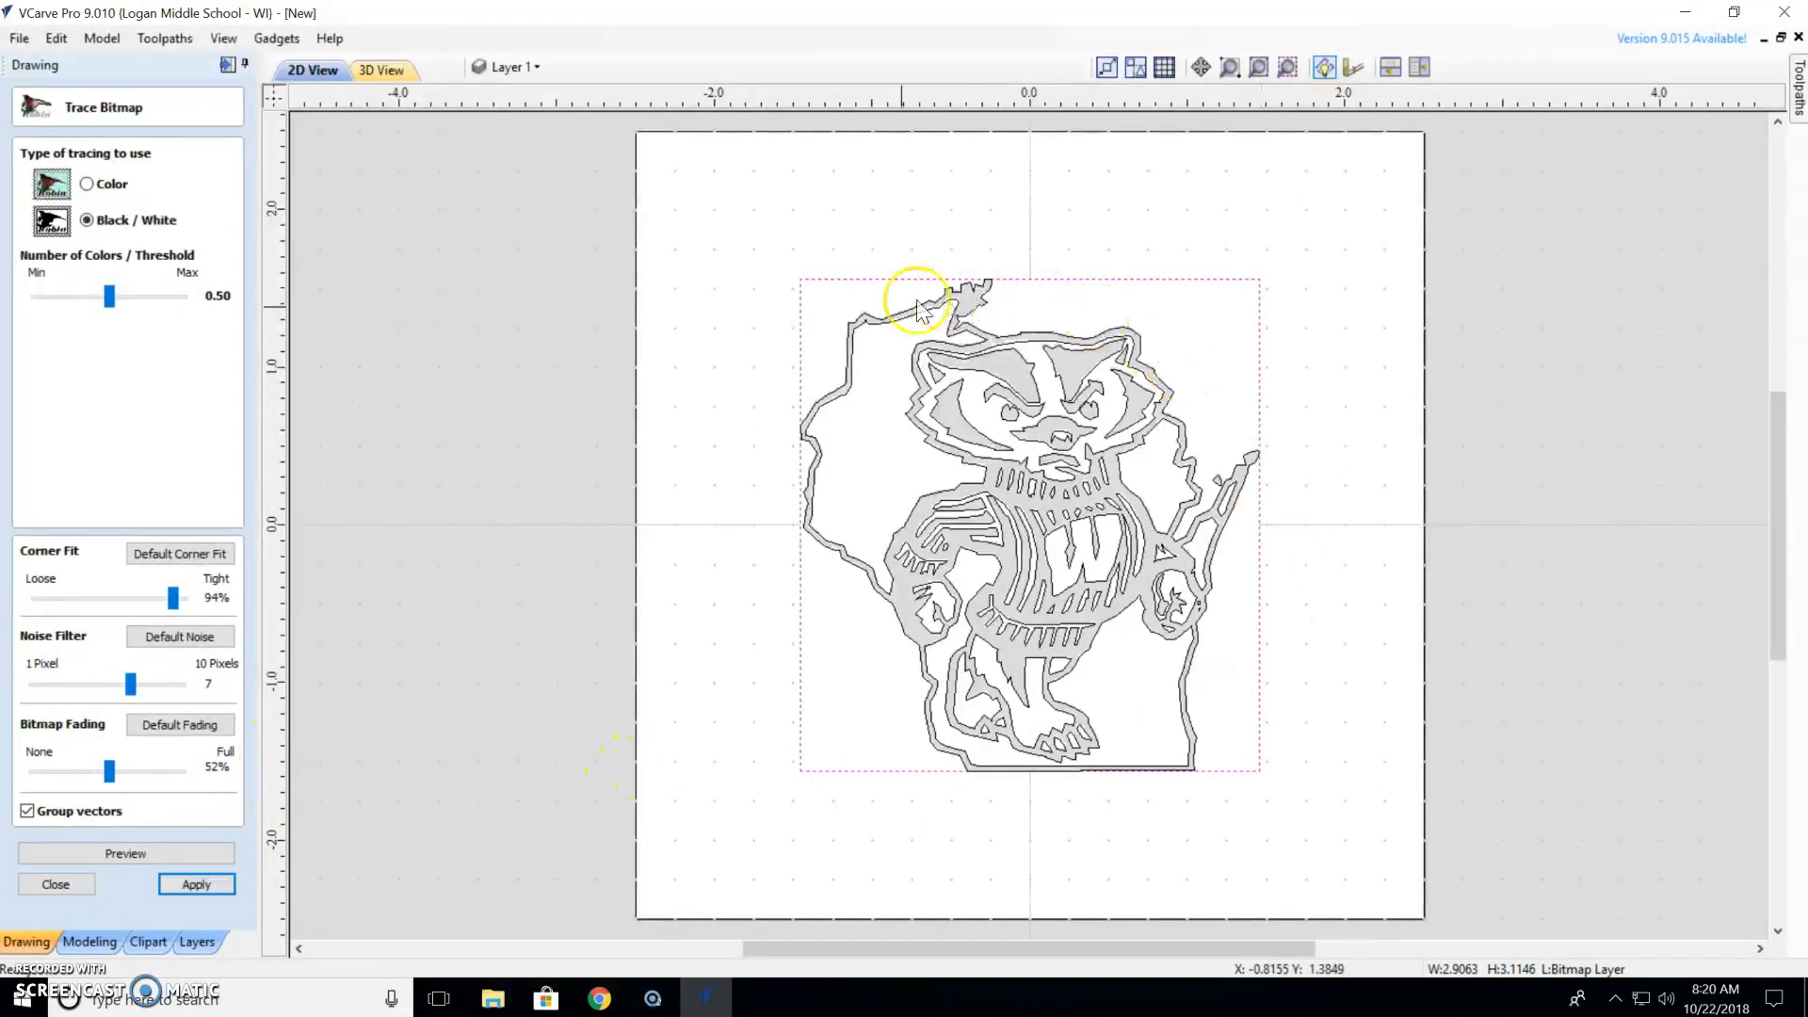
left_click(127, 857)
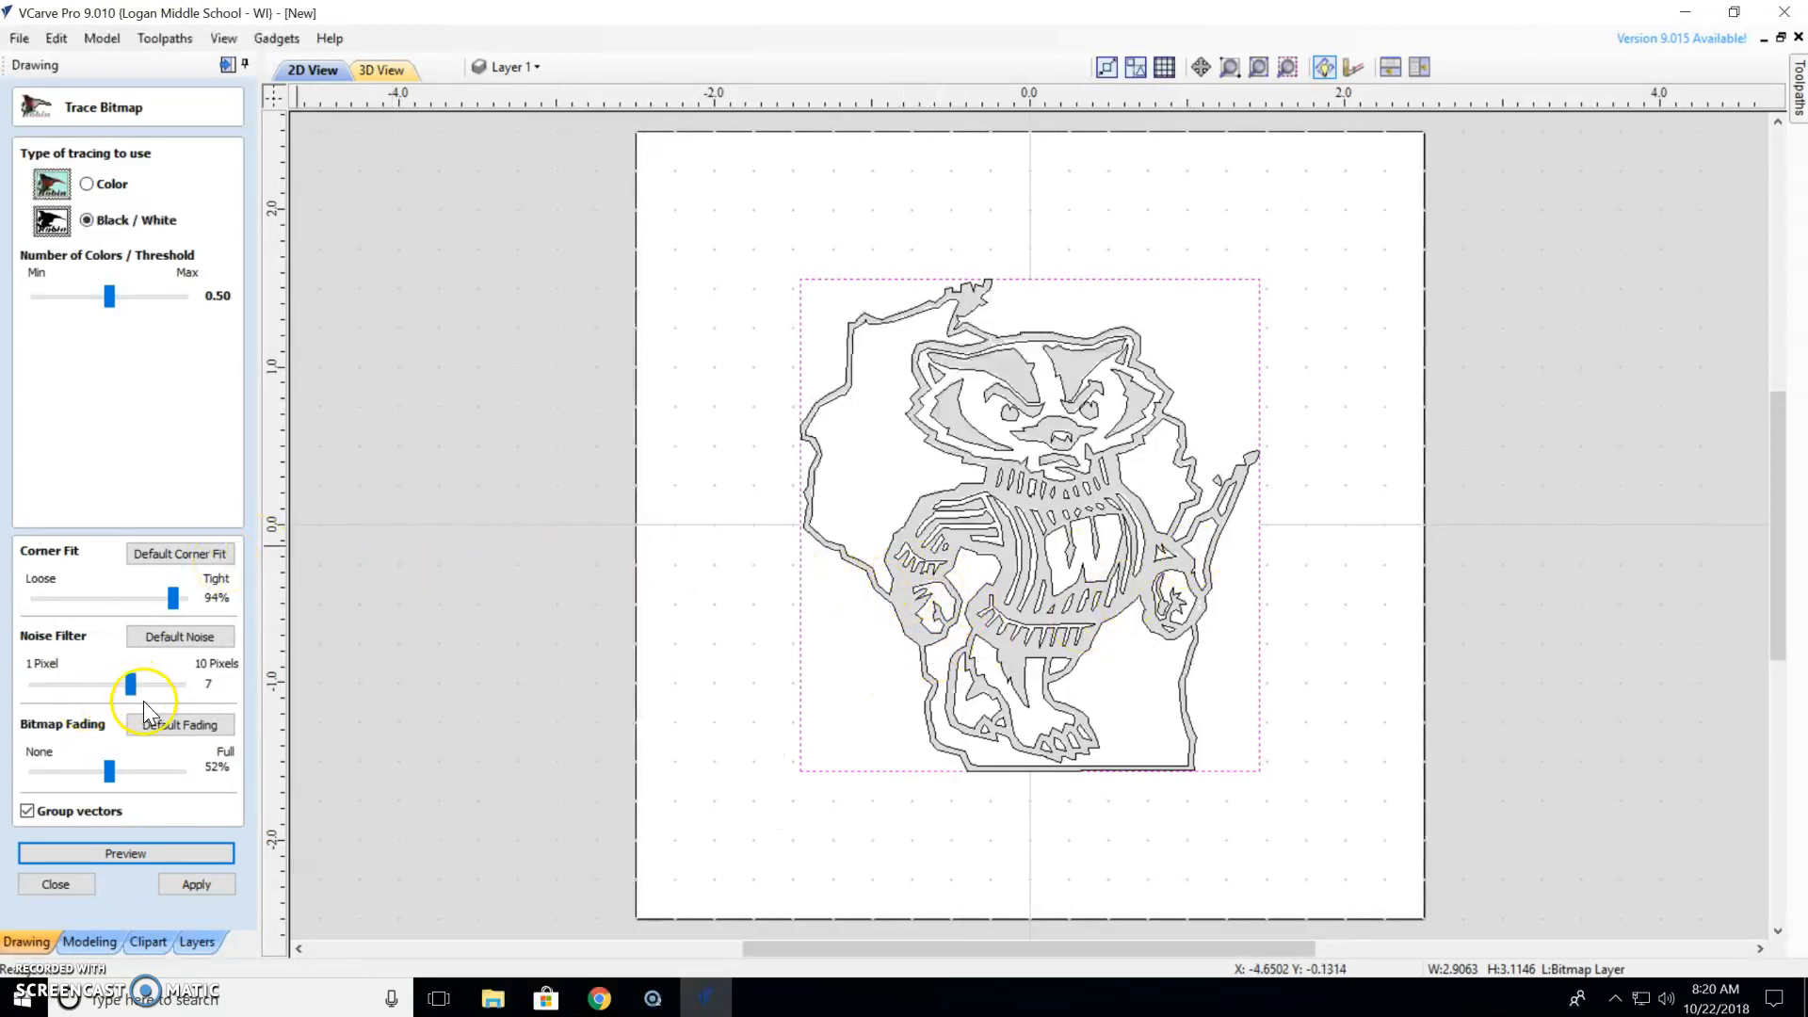
Preview the trace with a threshold of 0.85, and bring the threshold to 0.51 with a fresh preview.
left_click_drag(109, 296, 163, 294)
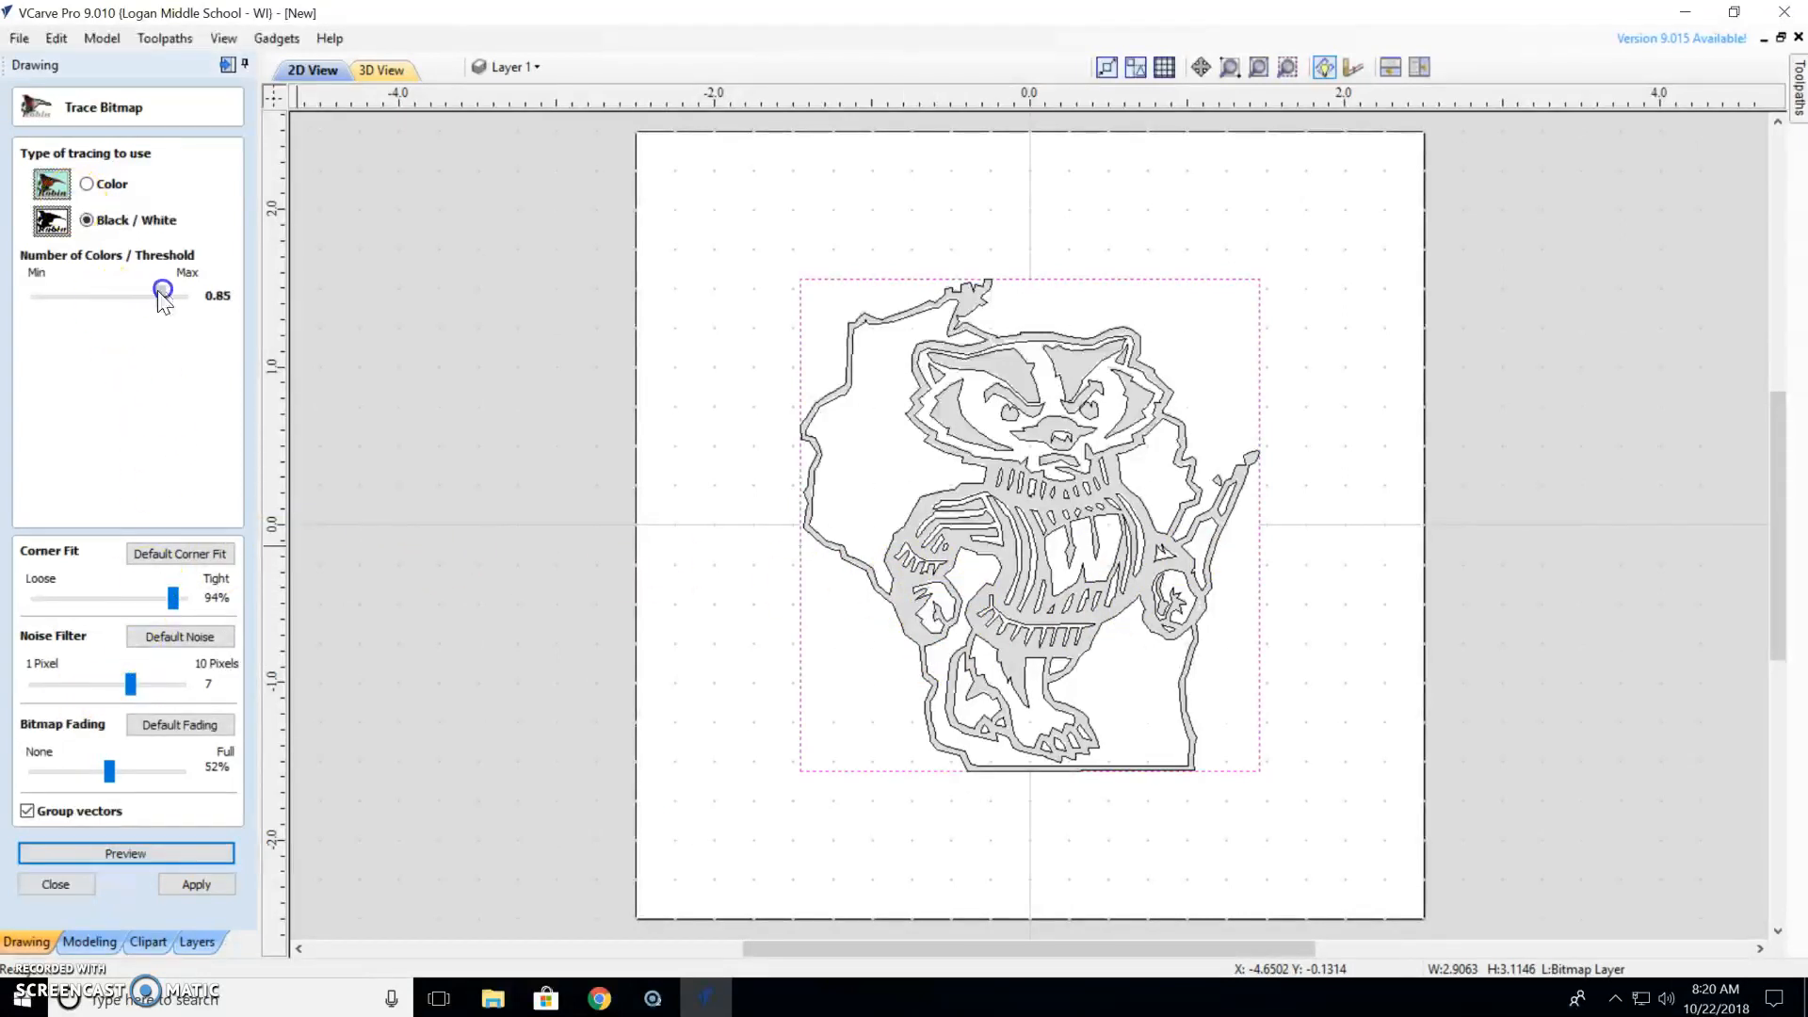
left_click(116, 851)
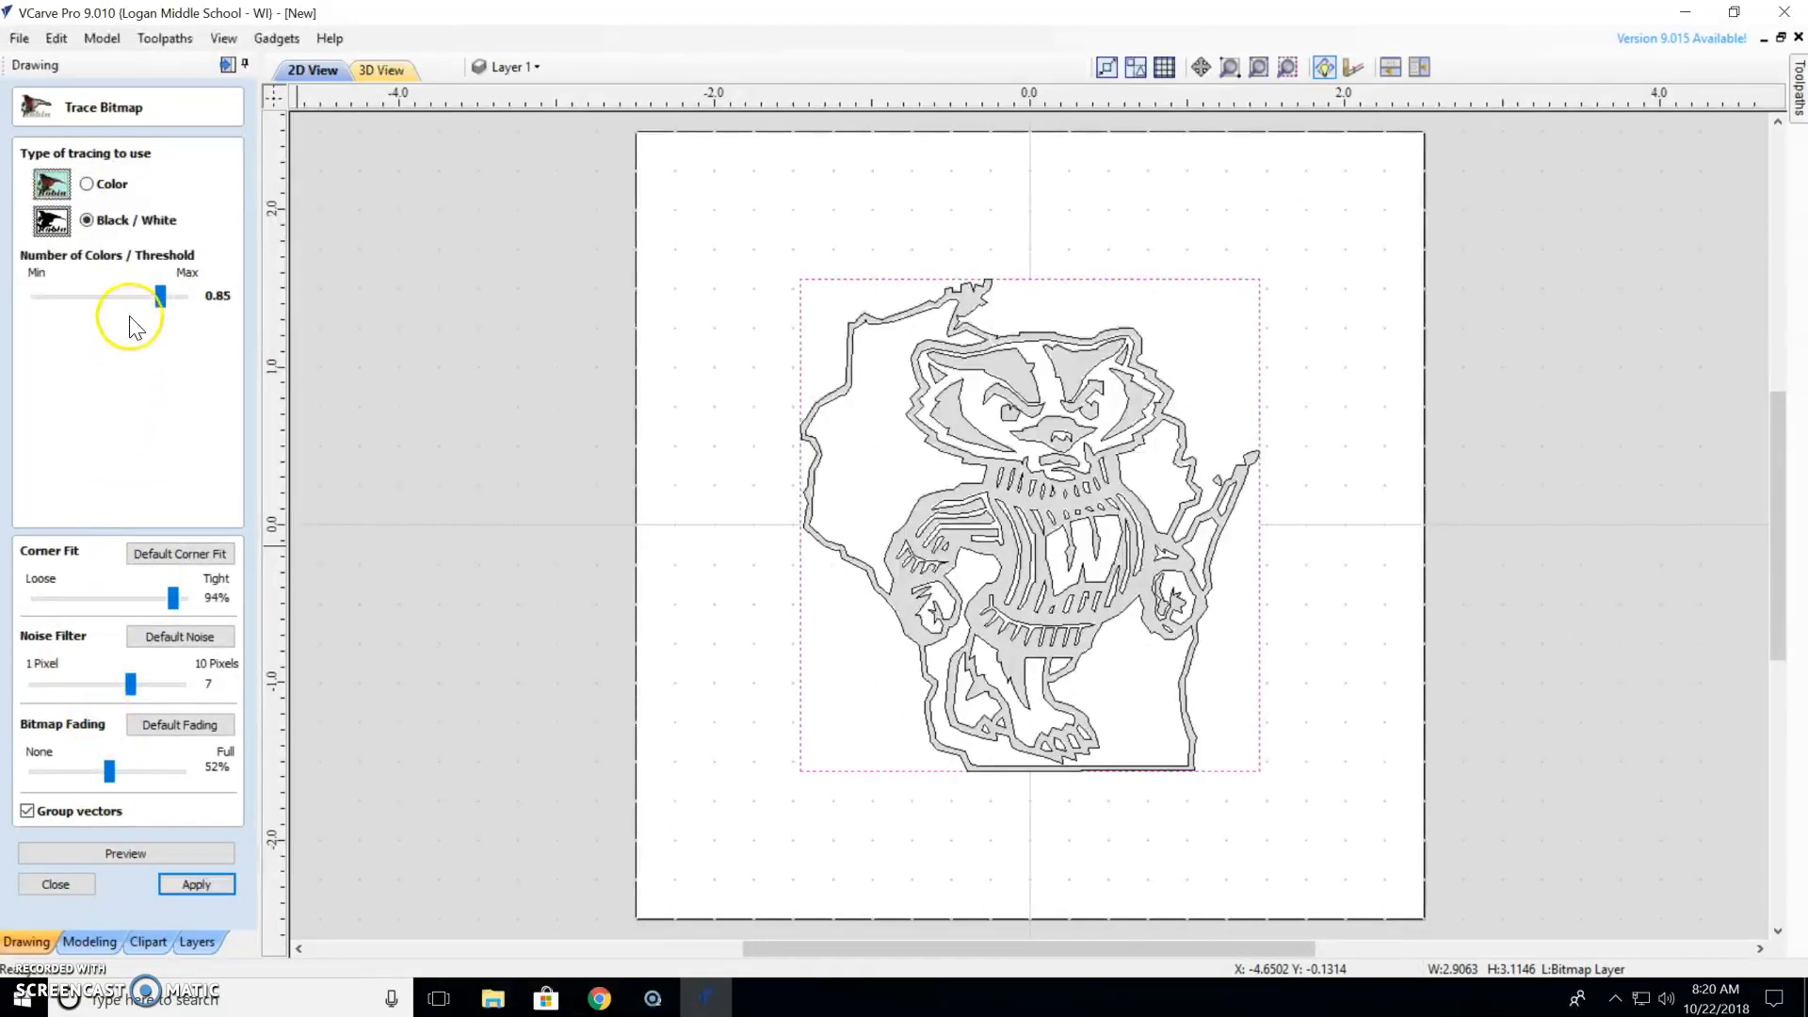
left_click_drag(162, 298, 110, 296)
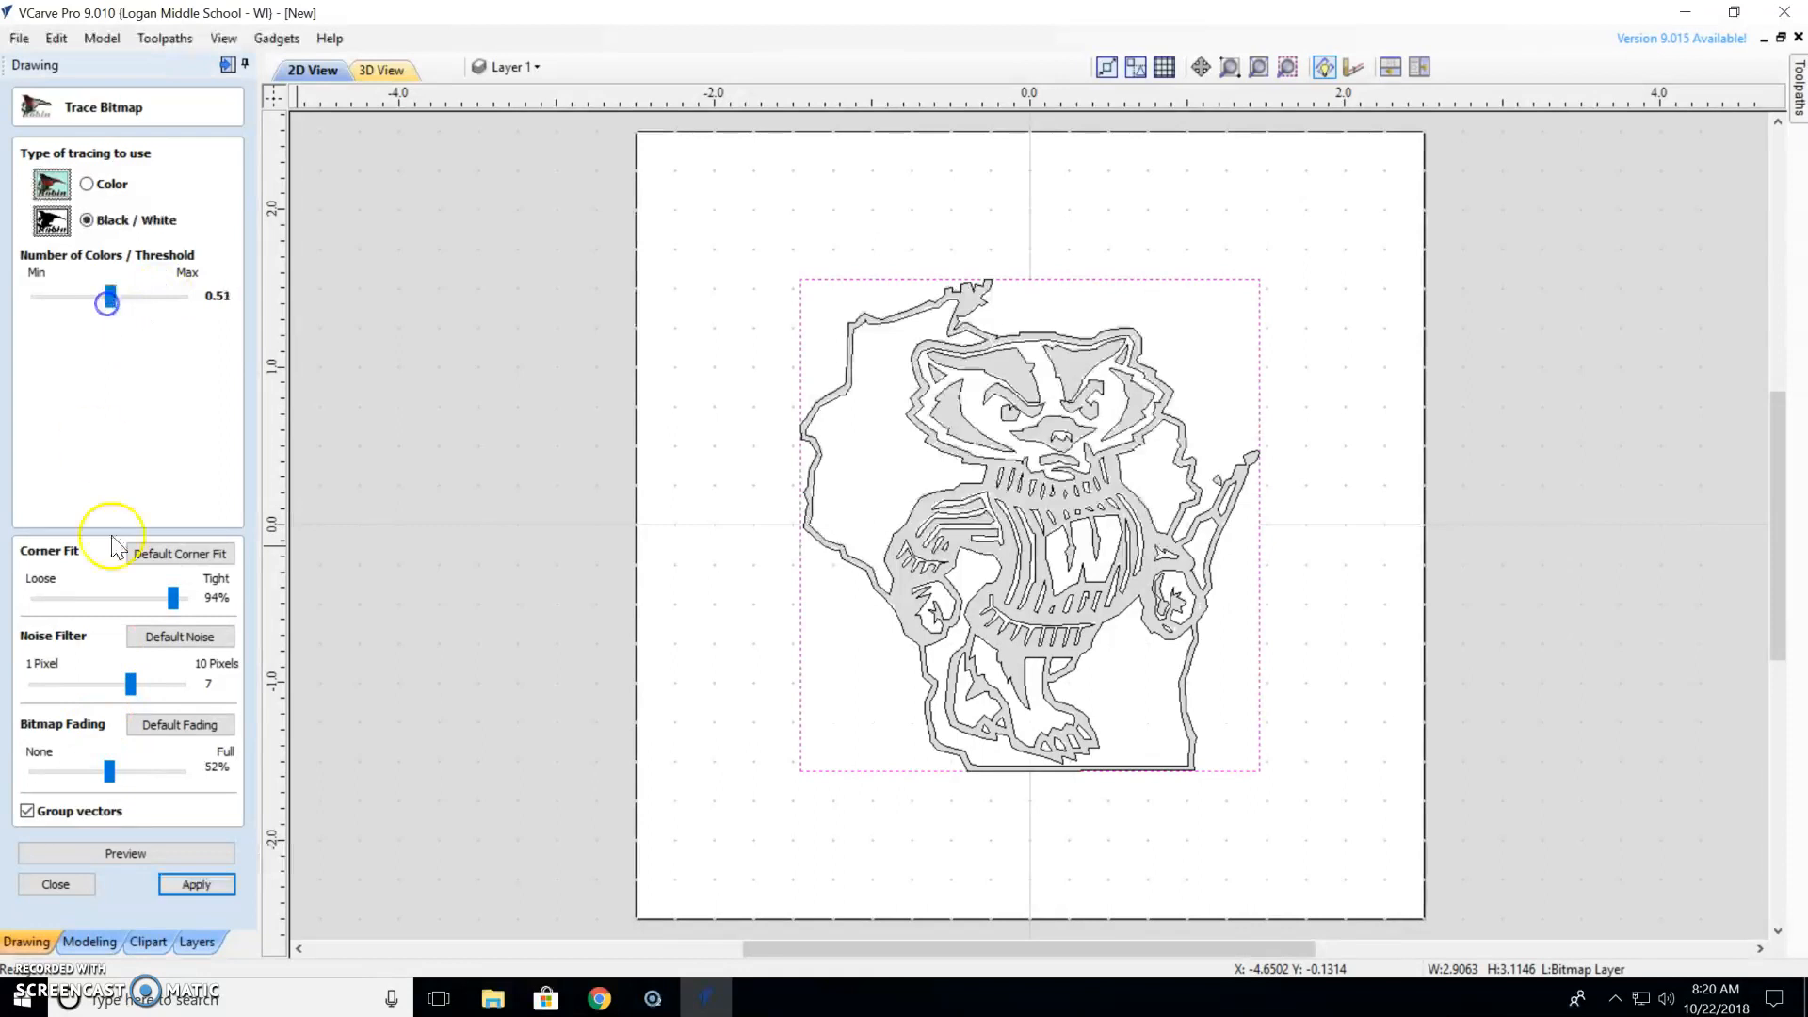
left_click(126, 855)
Loosen the trace's corner fit to 87%, preview it, and apply the trace to create the badger vectors.
left_click_drag(173, 599, 162, 599)
left_click(145, 851)
left_click(198, 885)
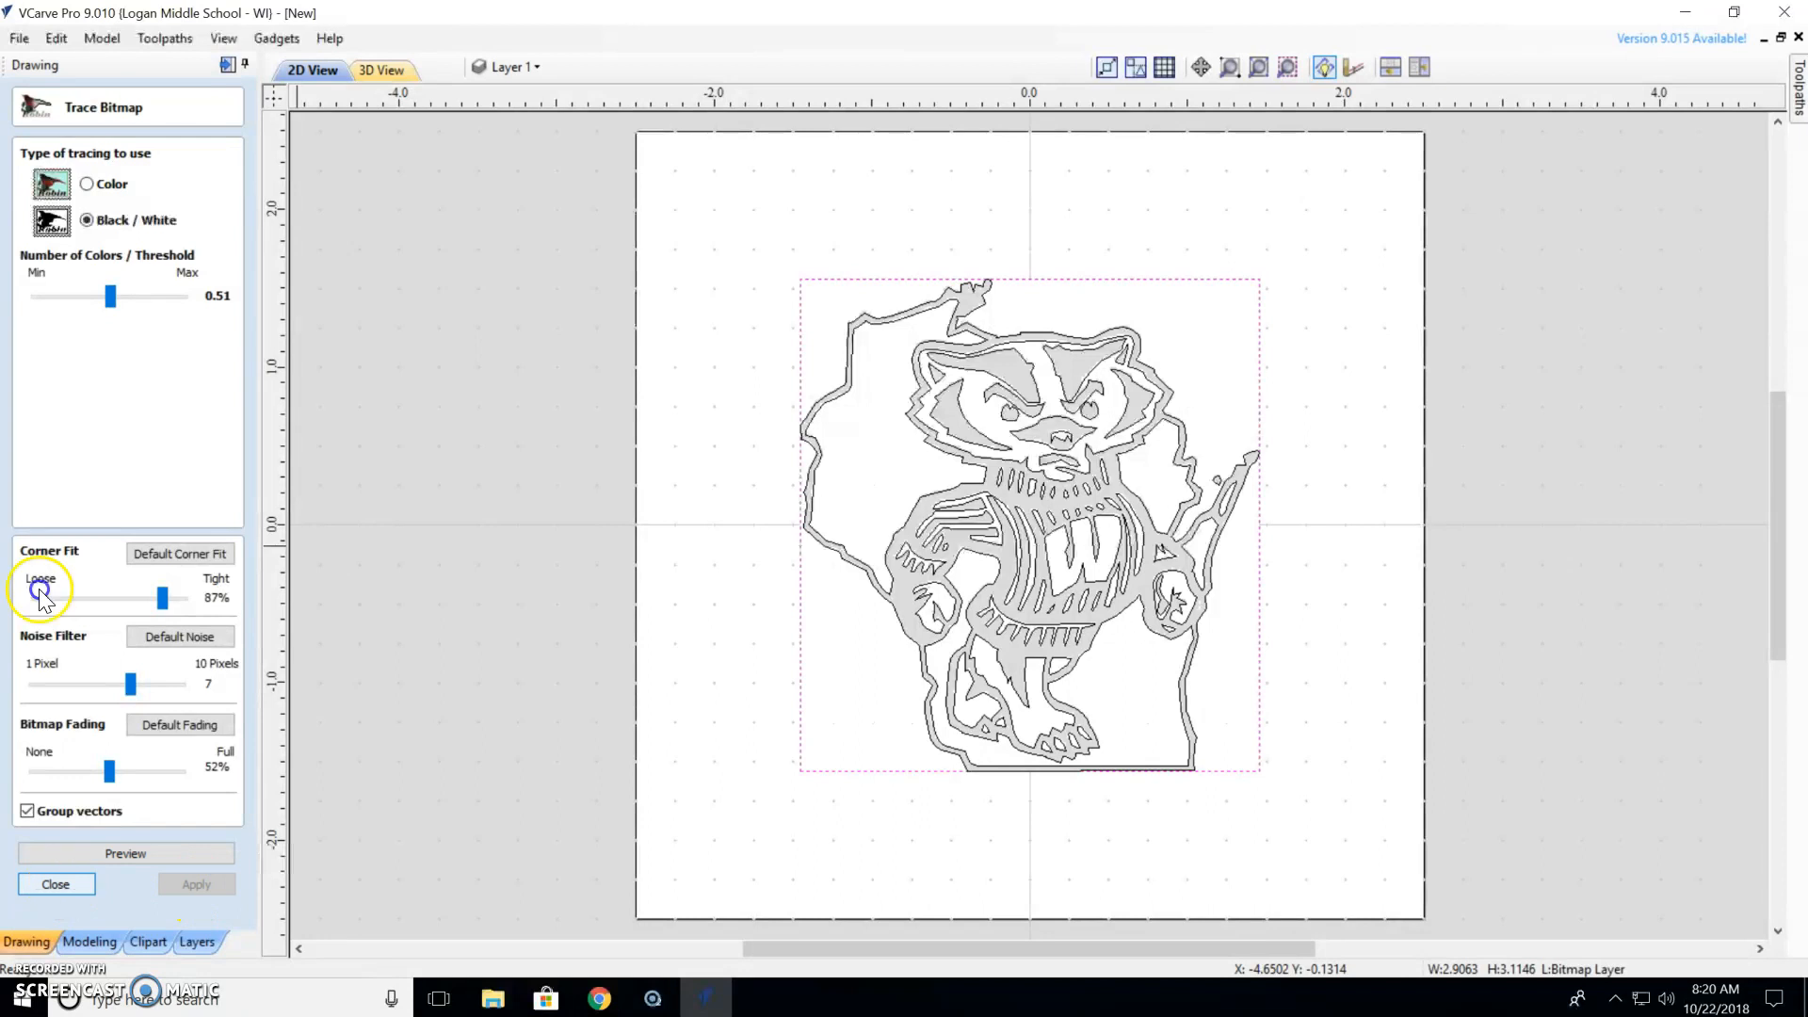
left_click(58, 886)
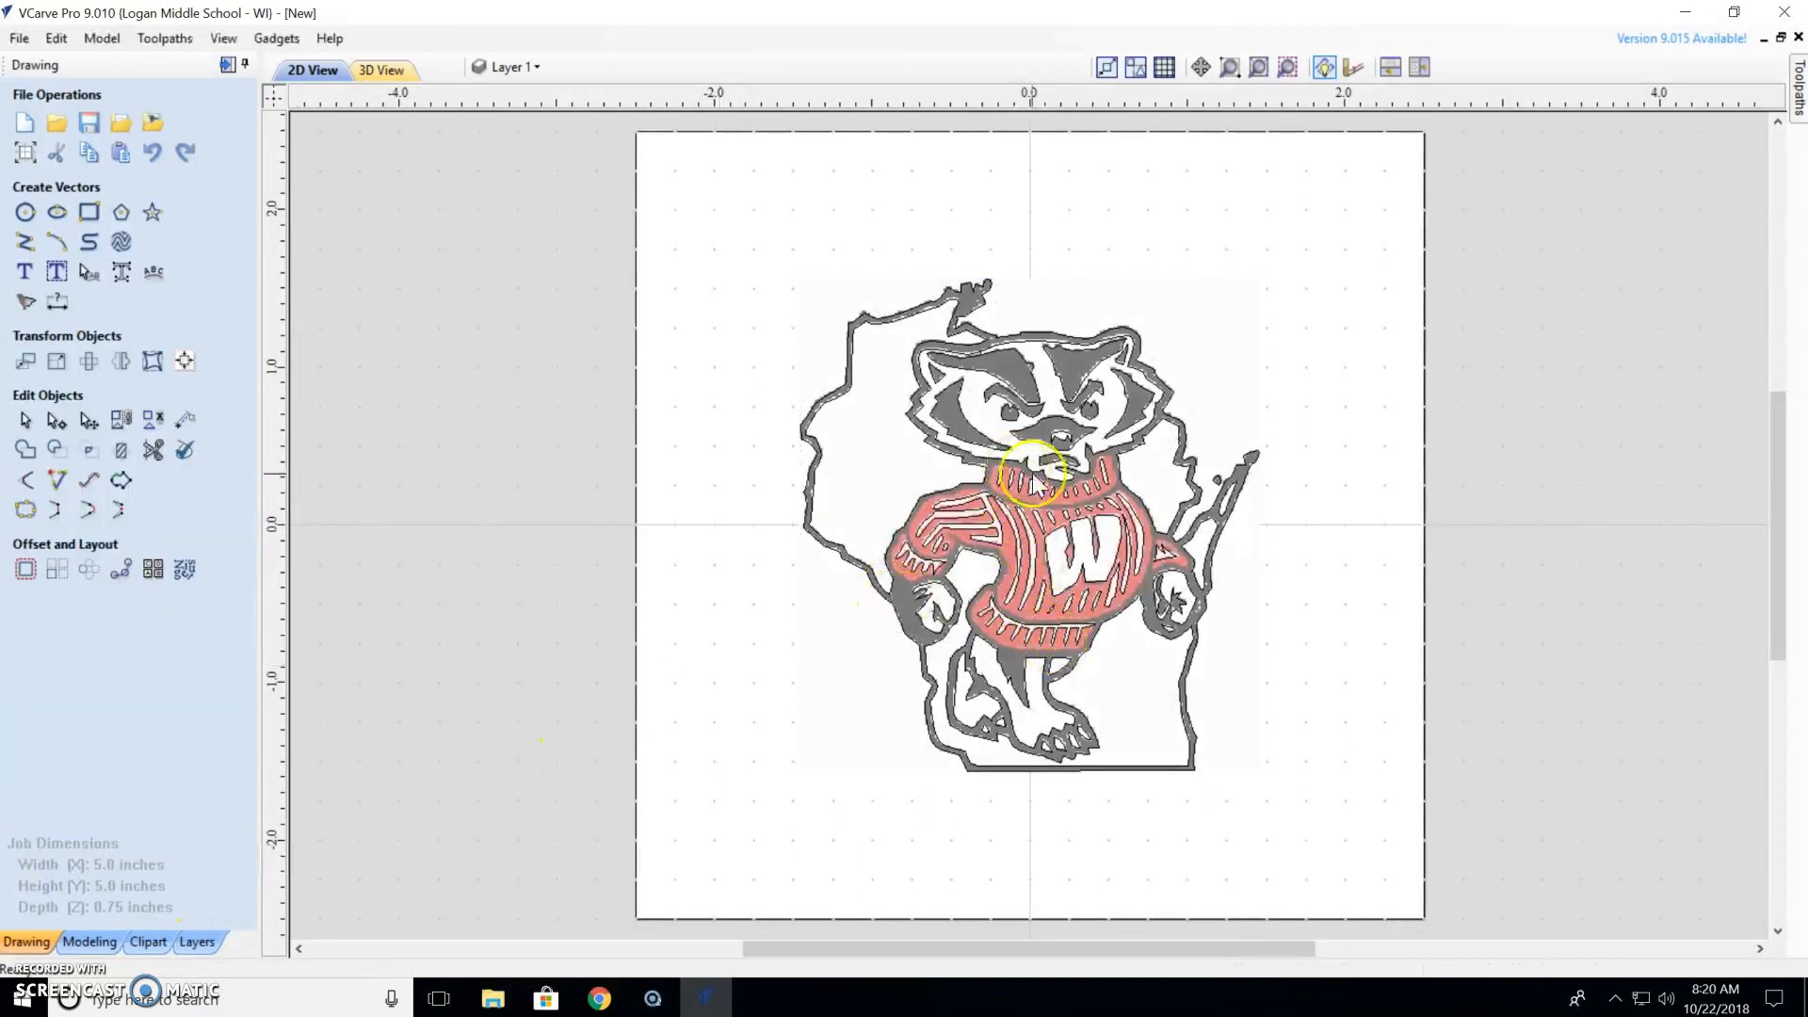
Move the original badger bitmap off the traced vectors to outside the job area and delete it.
left_click(93, 423)
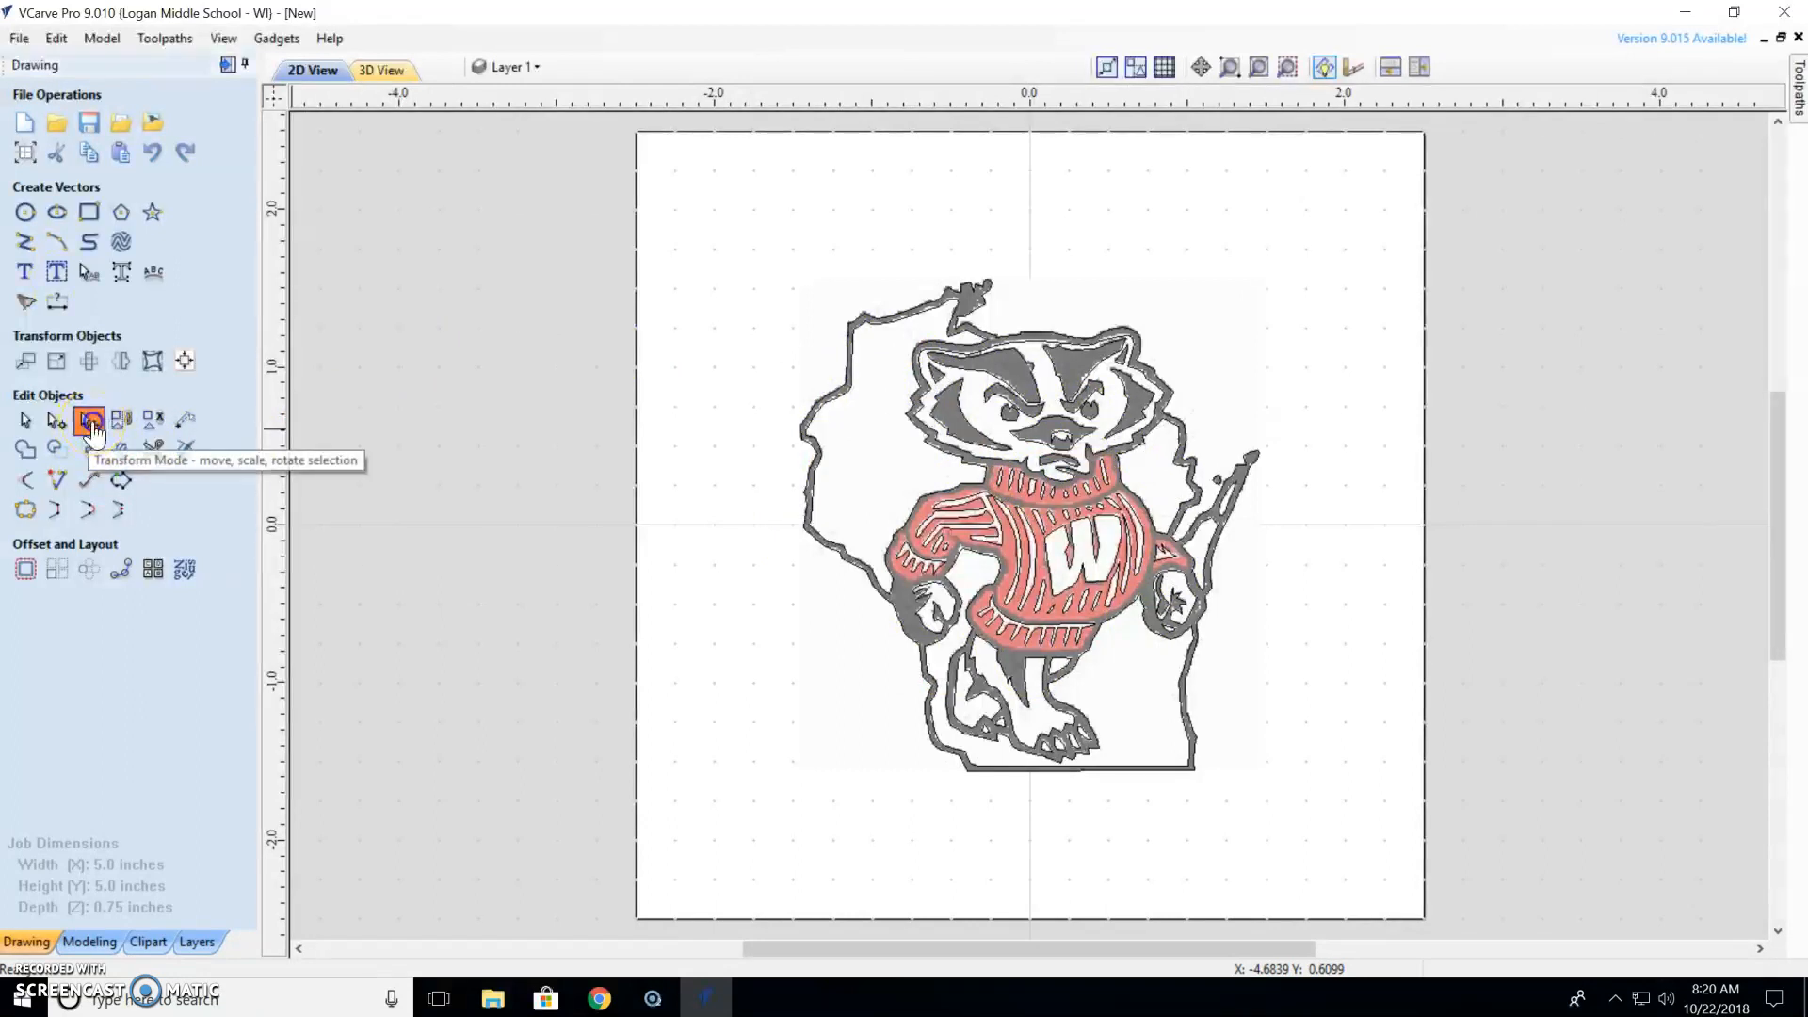
left_click_drag(1010, 508, 511, 491)
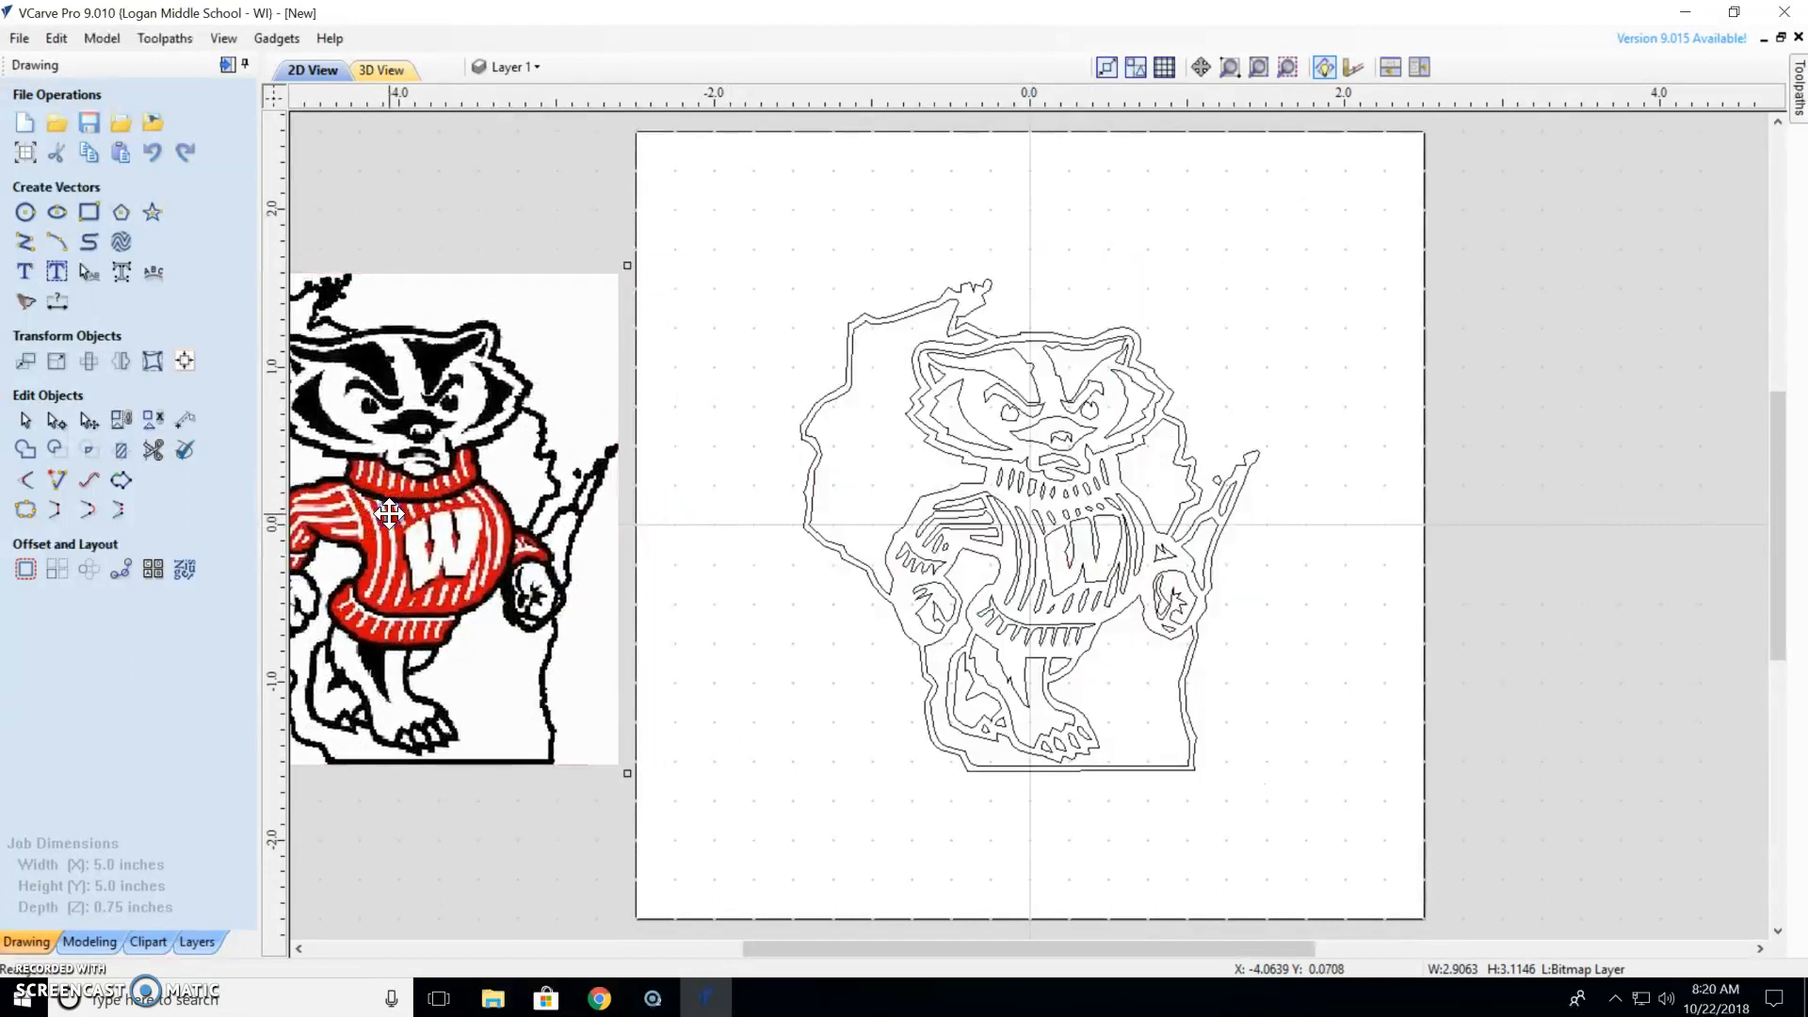
scroll(484, 532, "down", 1)
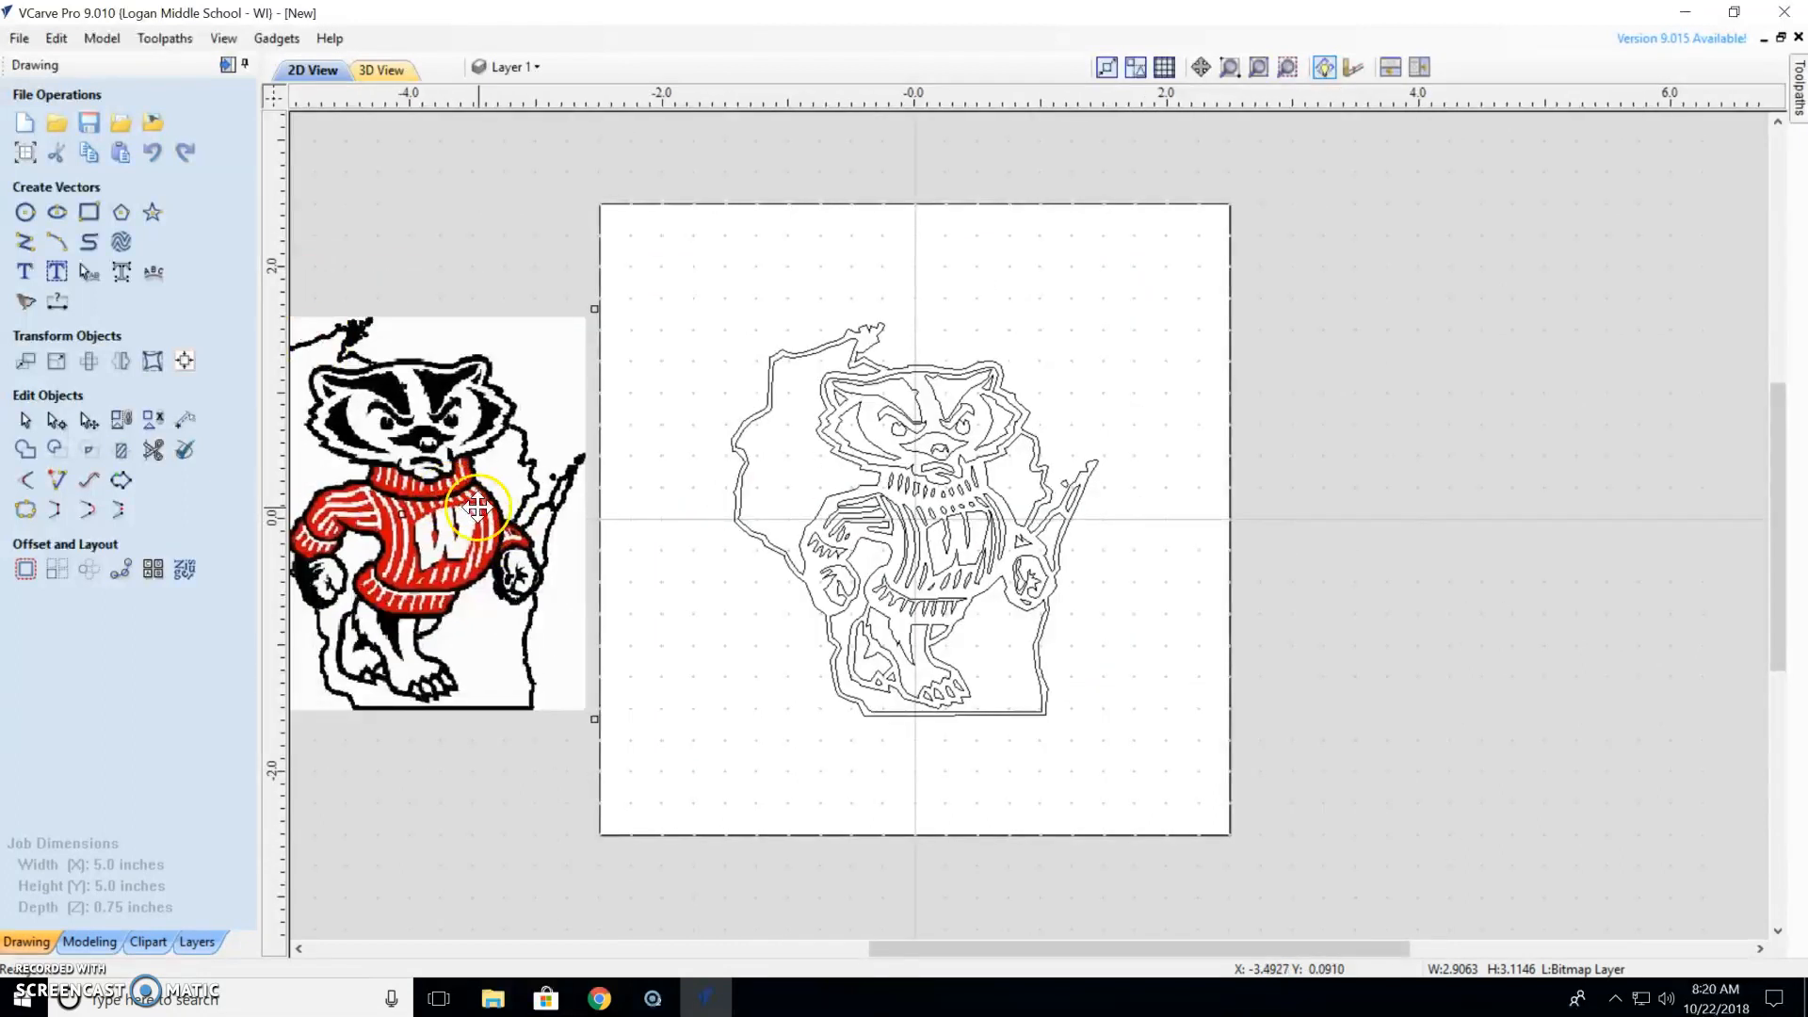
middle_click_drag(474, 507, 700, 518)
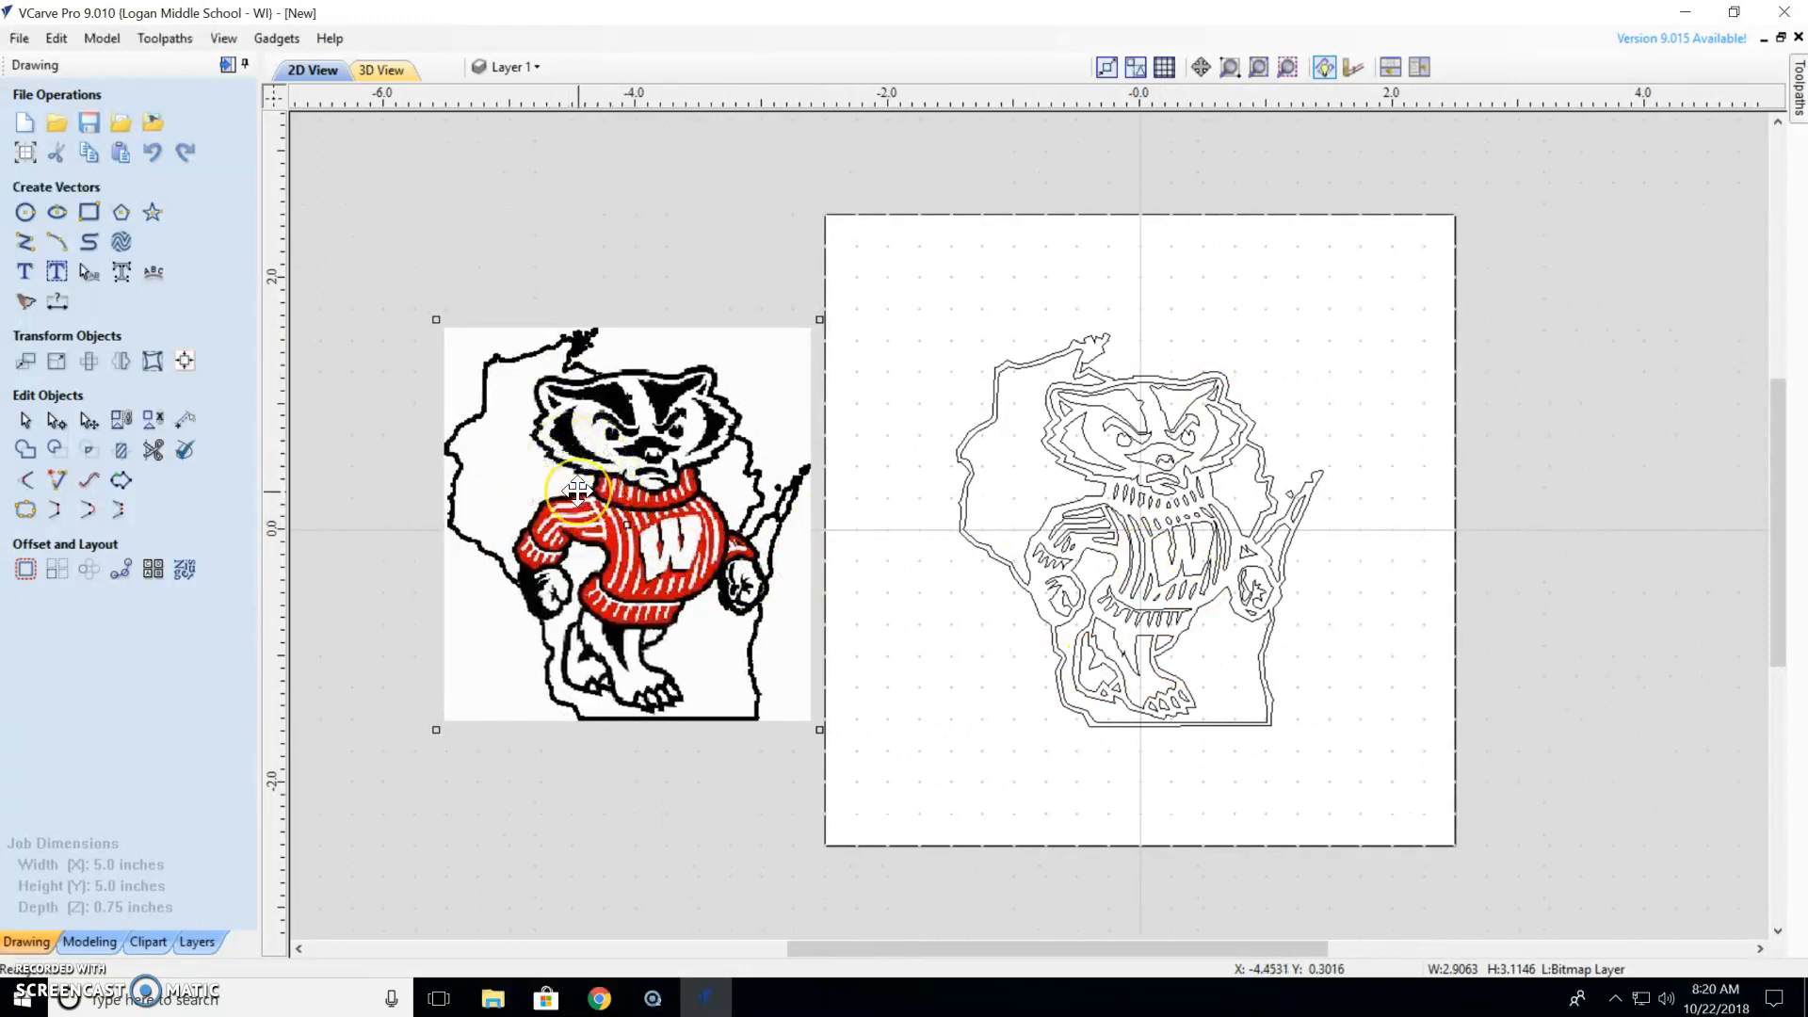
key("Delete")
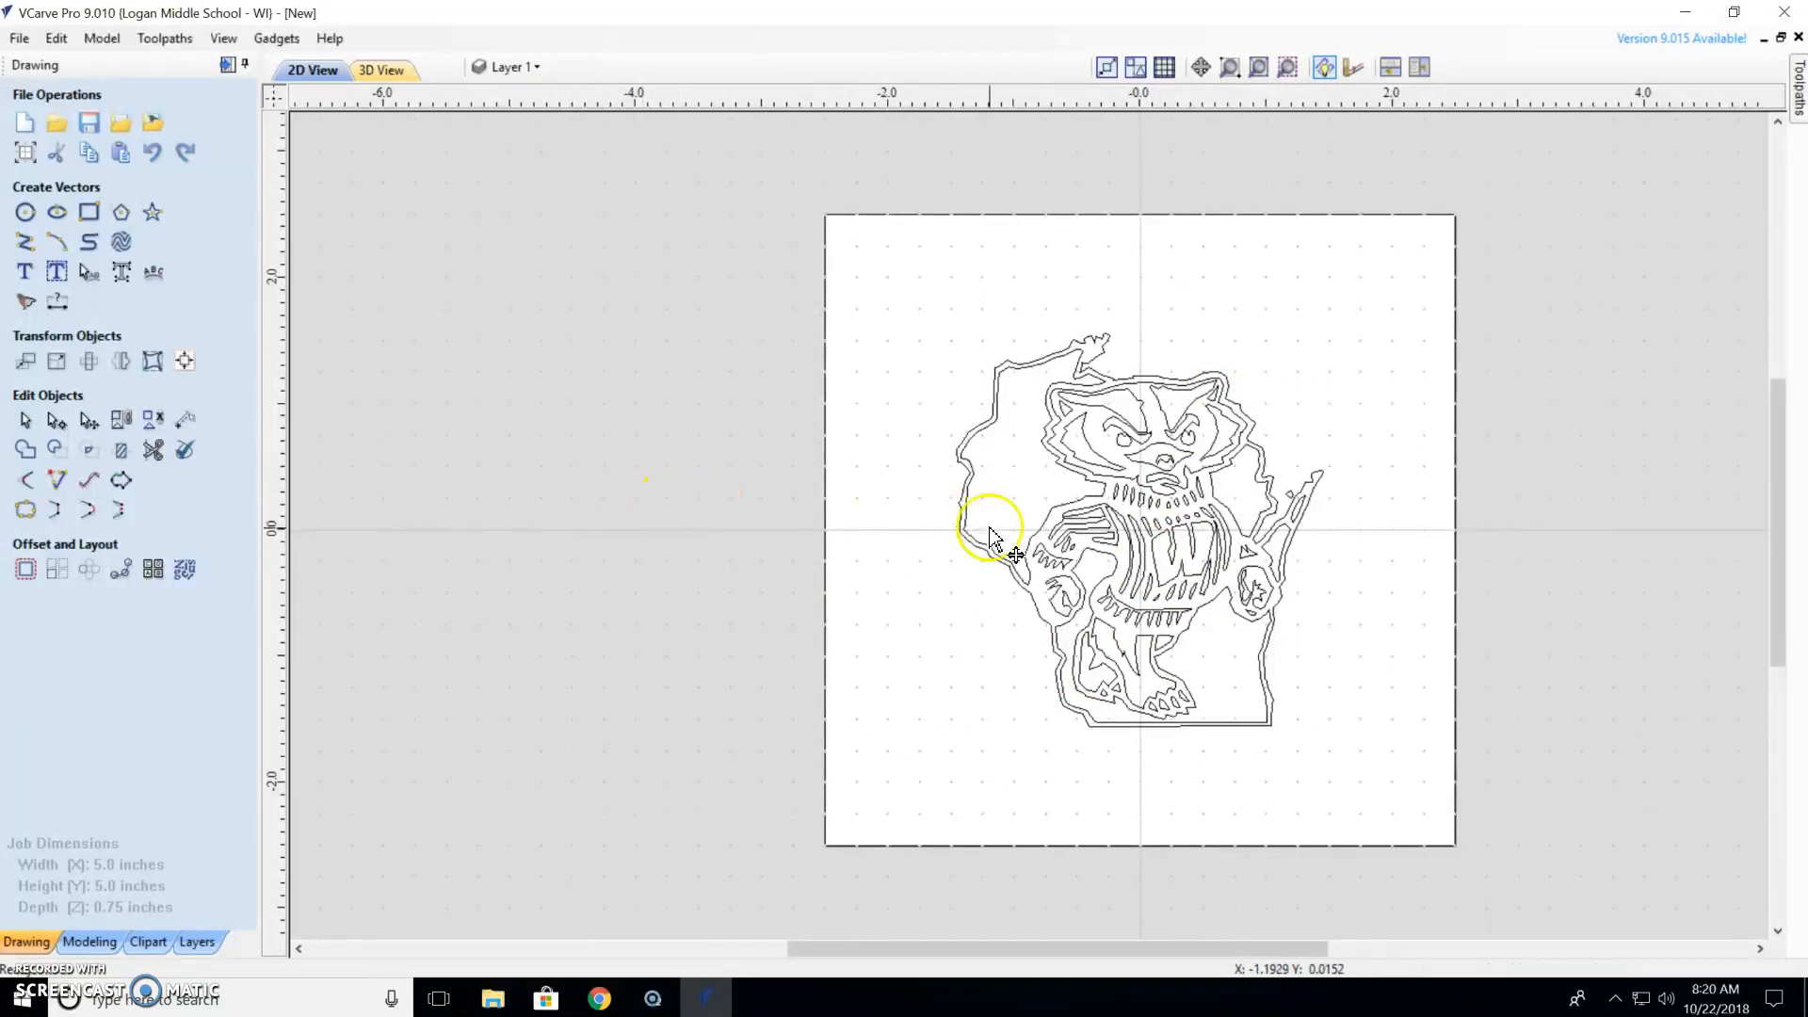
Enlarge the traced badger vectors to about 3.98 x 4.26 inches so they fill most of the job area.
left_click(1144, 506)
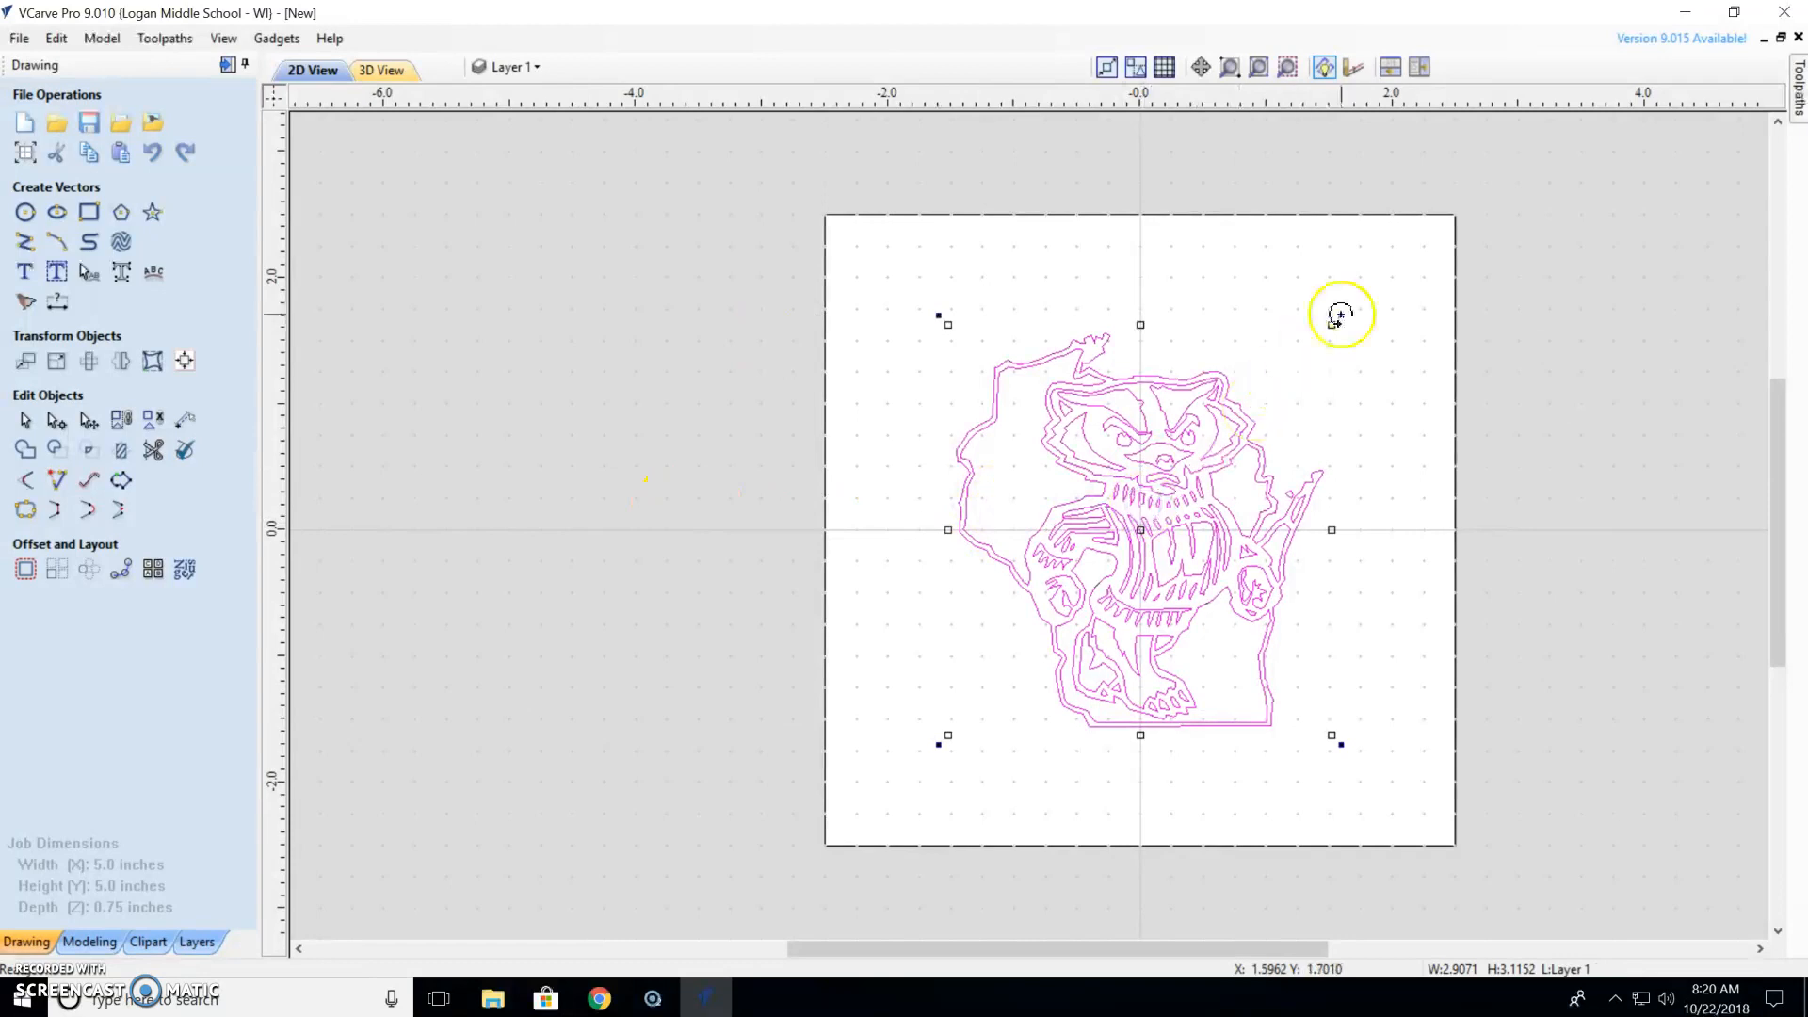
left_click_drag(1330, 323, 1385, 295)
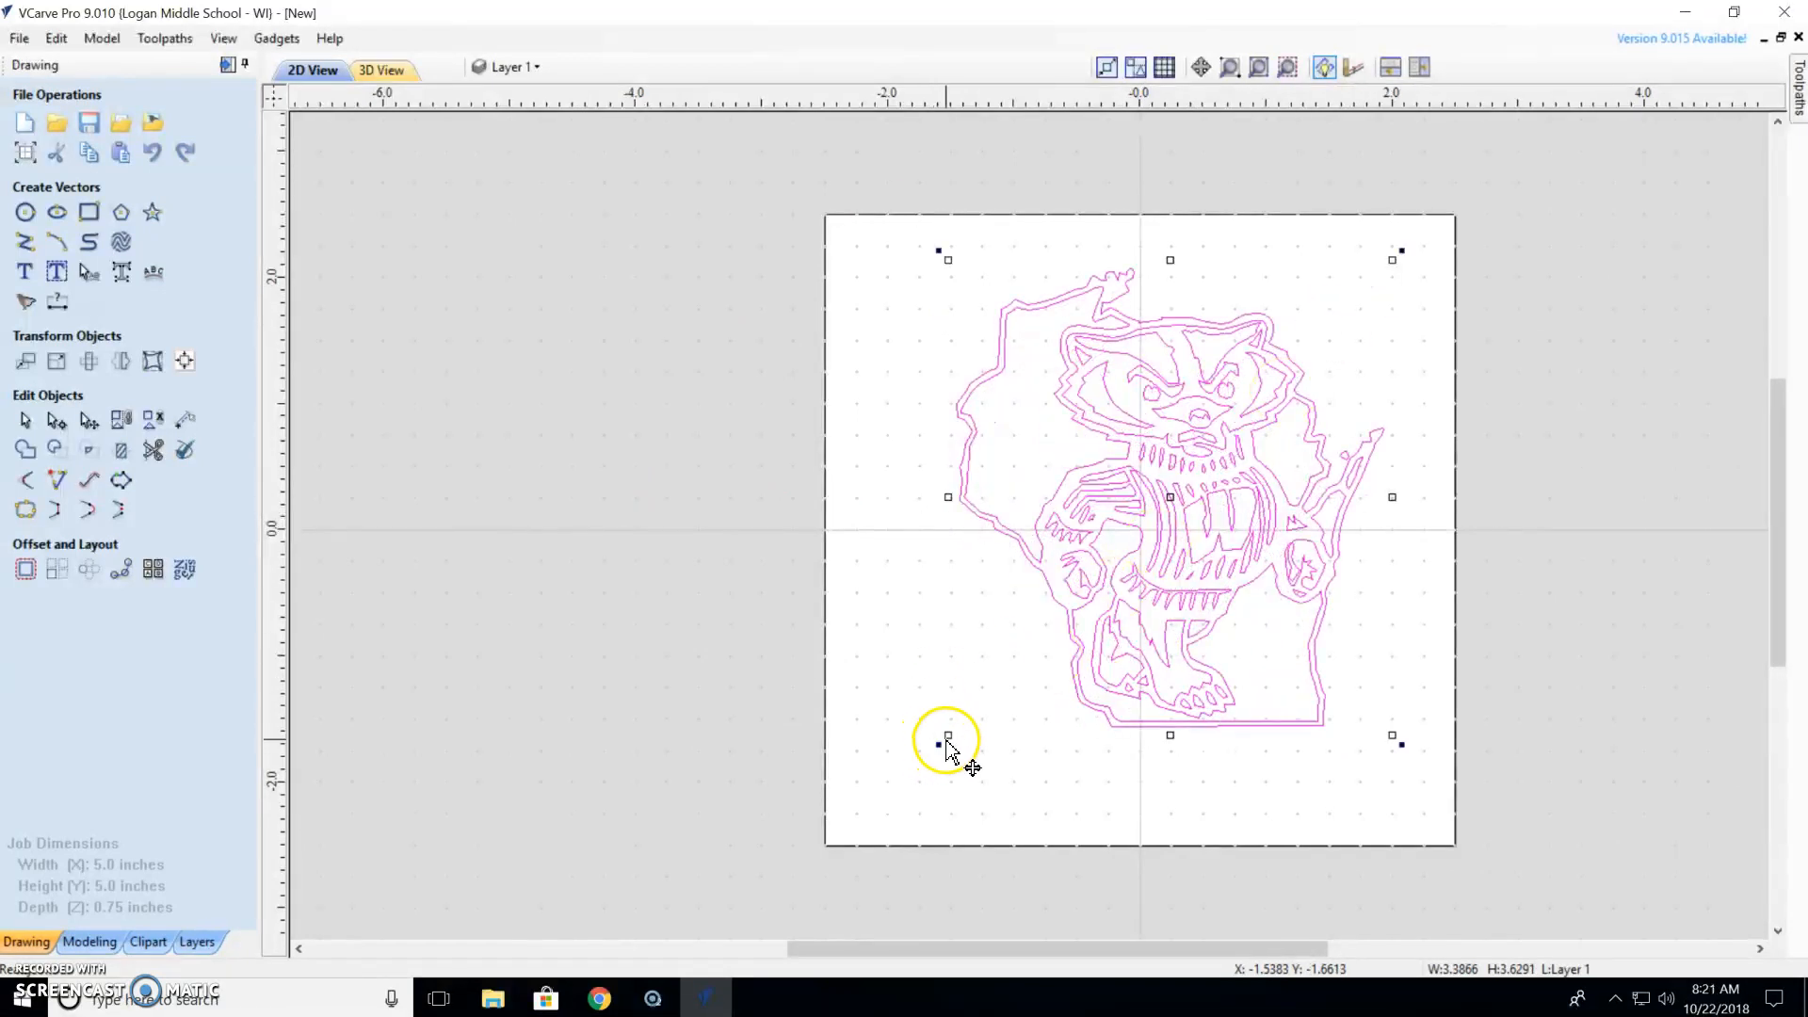
left_click_drag(939, 746, 913, 790)
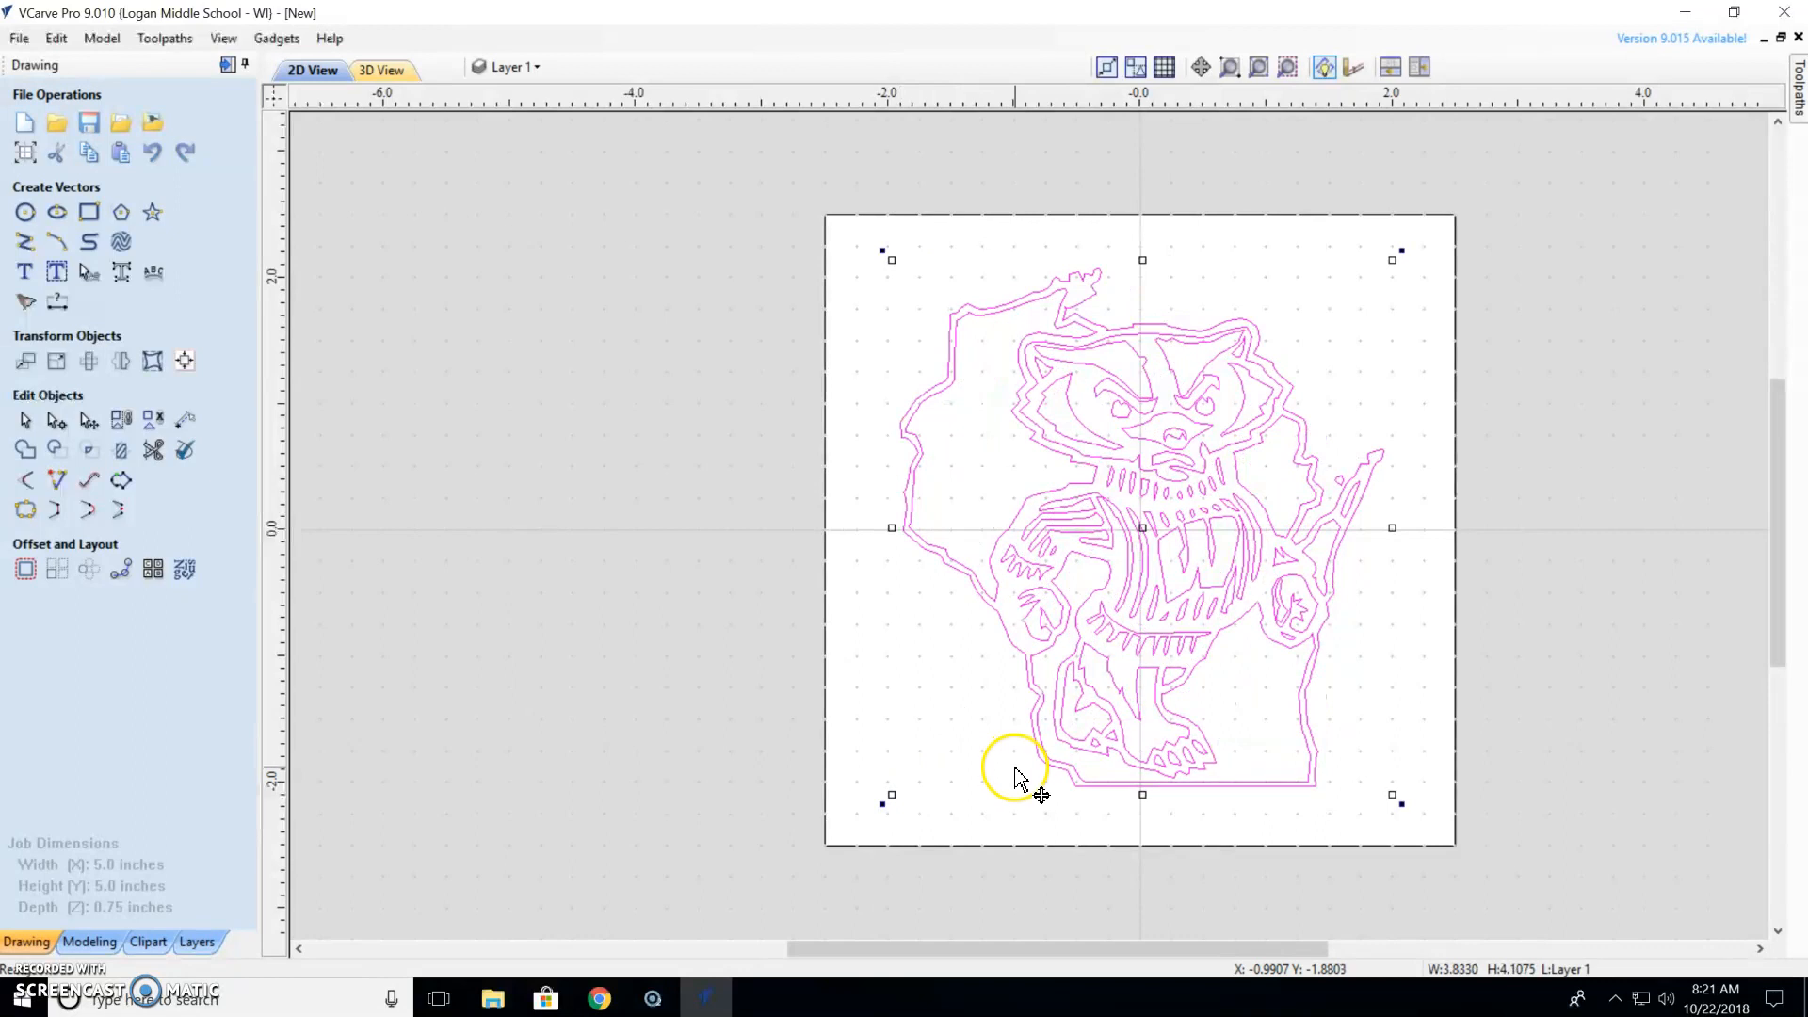
left_click_drag(1017, 774, 1086, 753)
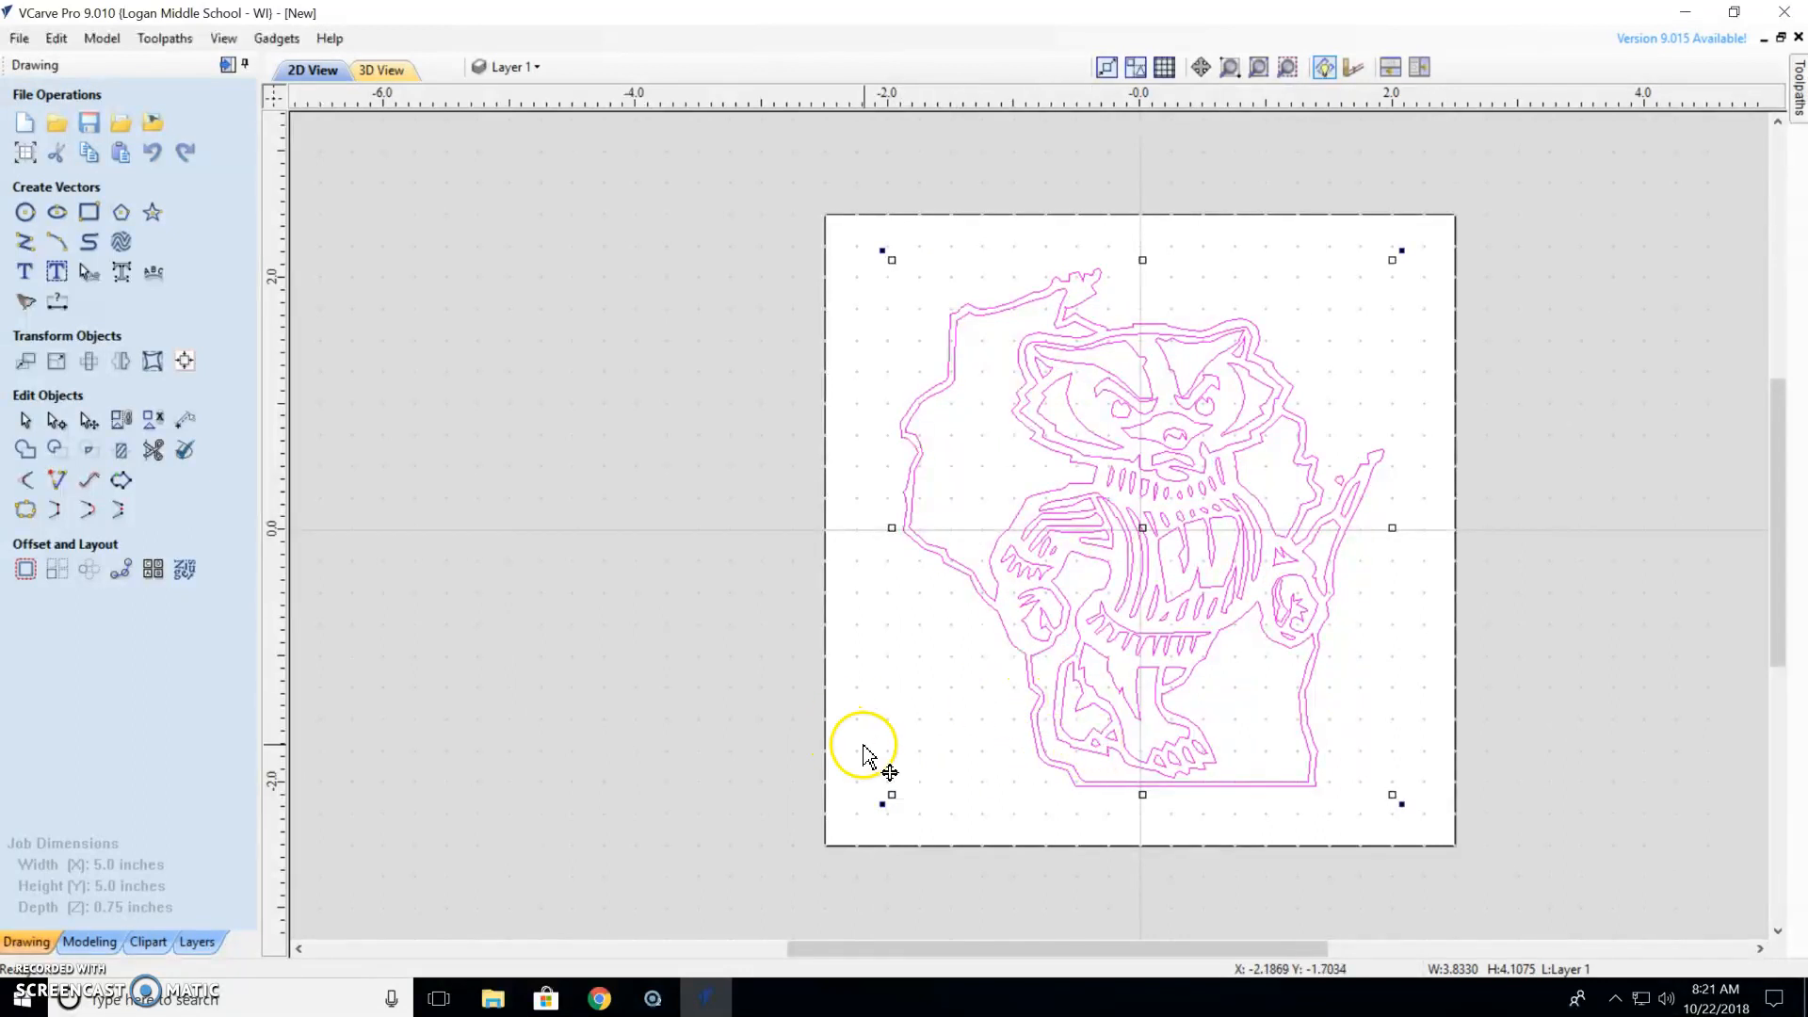
mouse_move(885, 805)
left_mouse_down()
mouse_move(896, 791)
mouse_move(872, 808)
left_mouse_up()
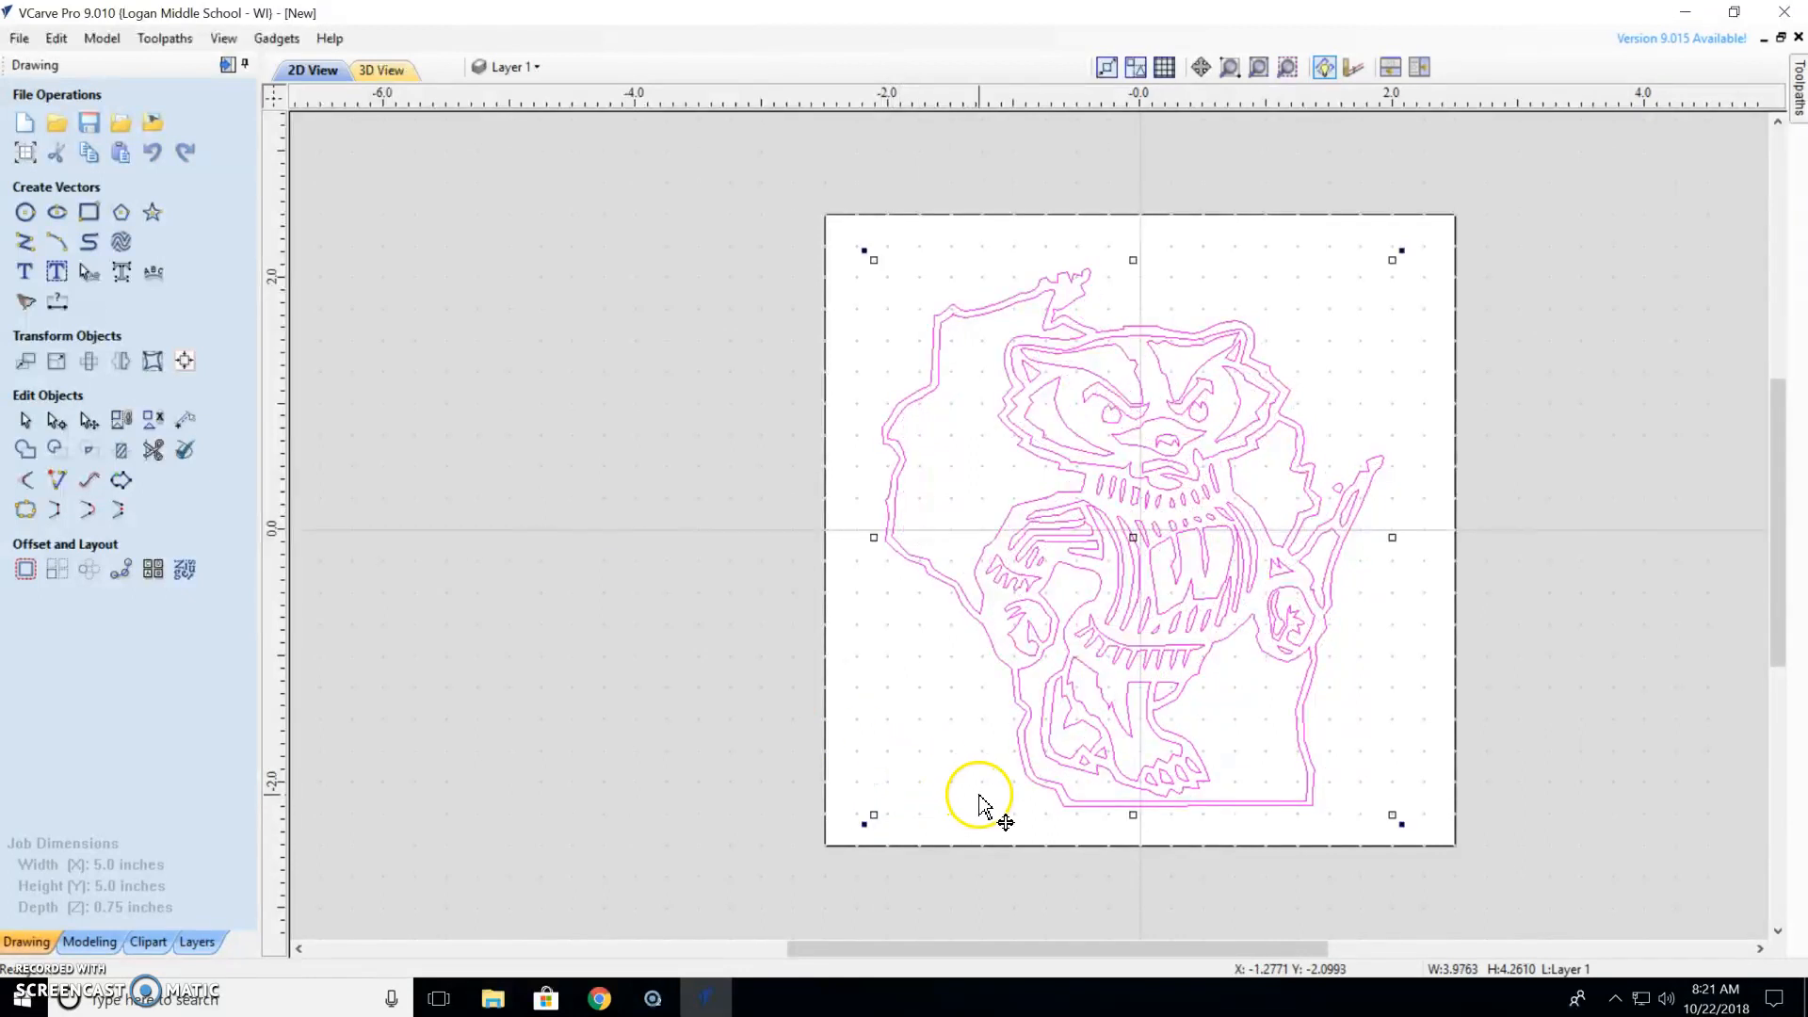
Start a V-Carve toolpath for the badger vectors and duplicate the imperial V-Bit (90 deg 0.5") in the tool database.
left_click(225, 70)
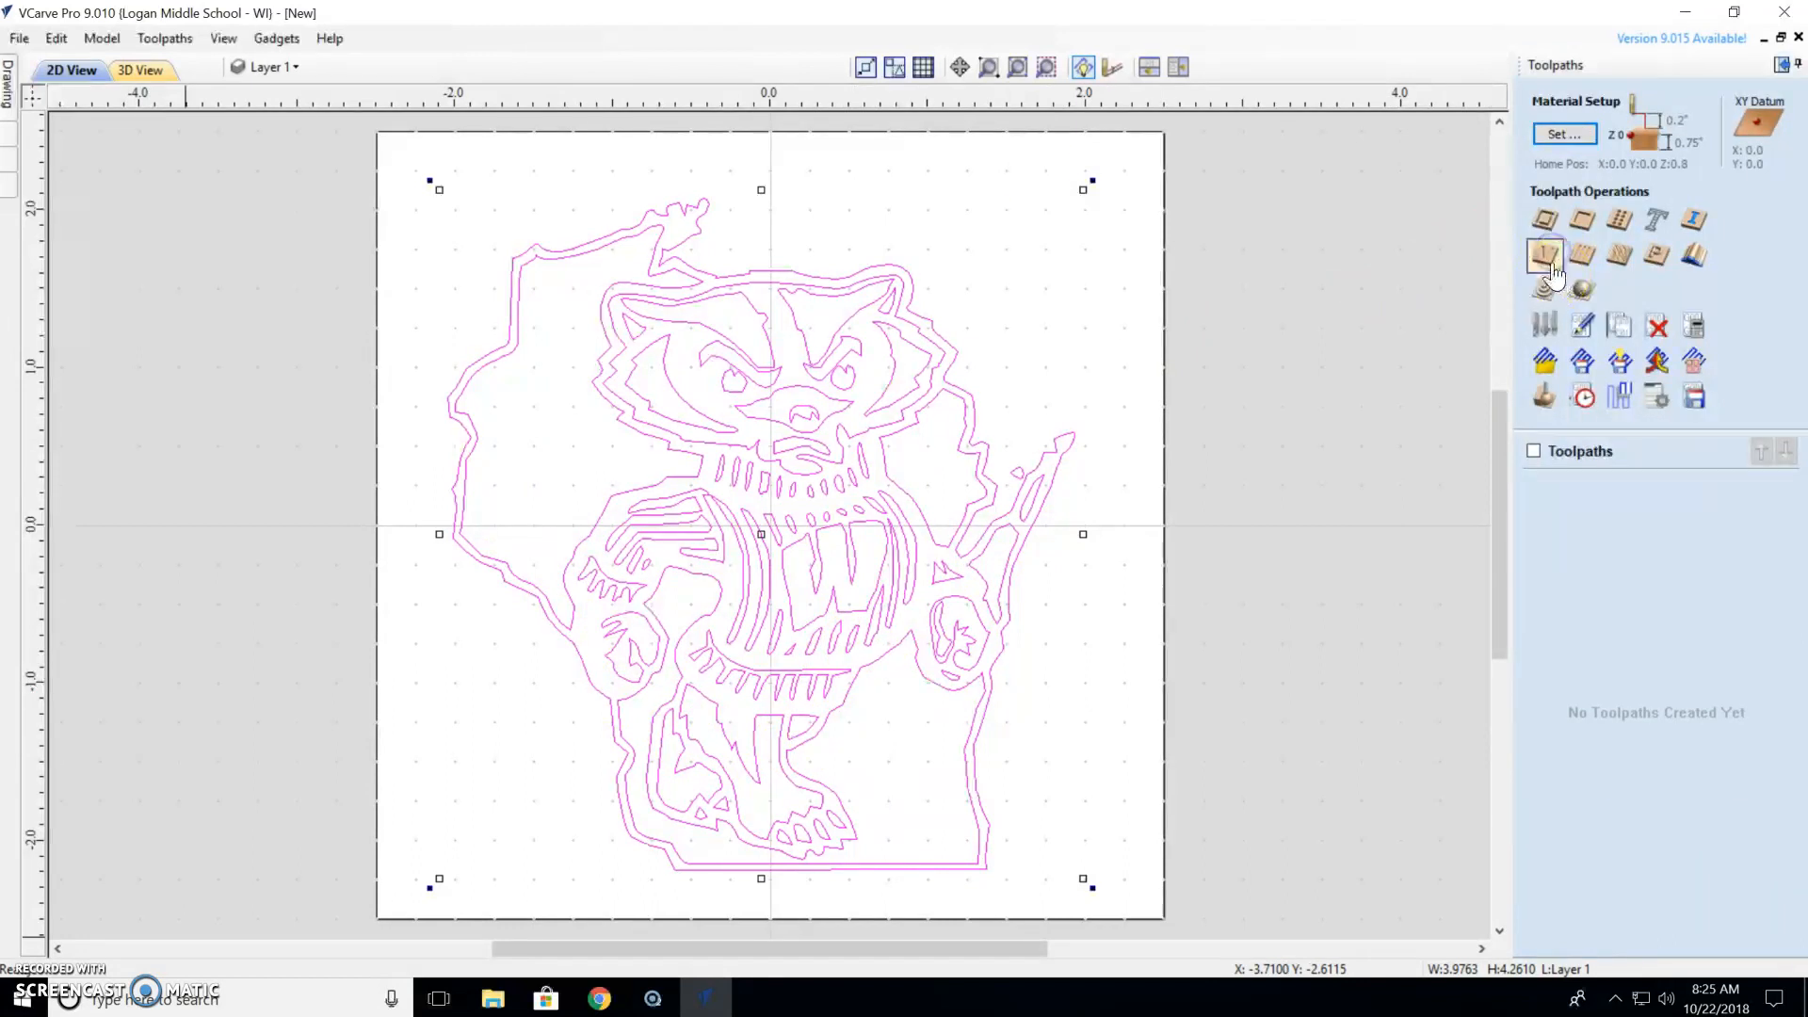
left_click(1552, 262)
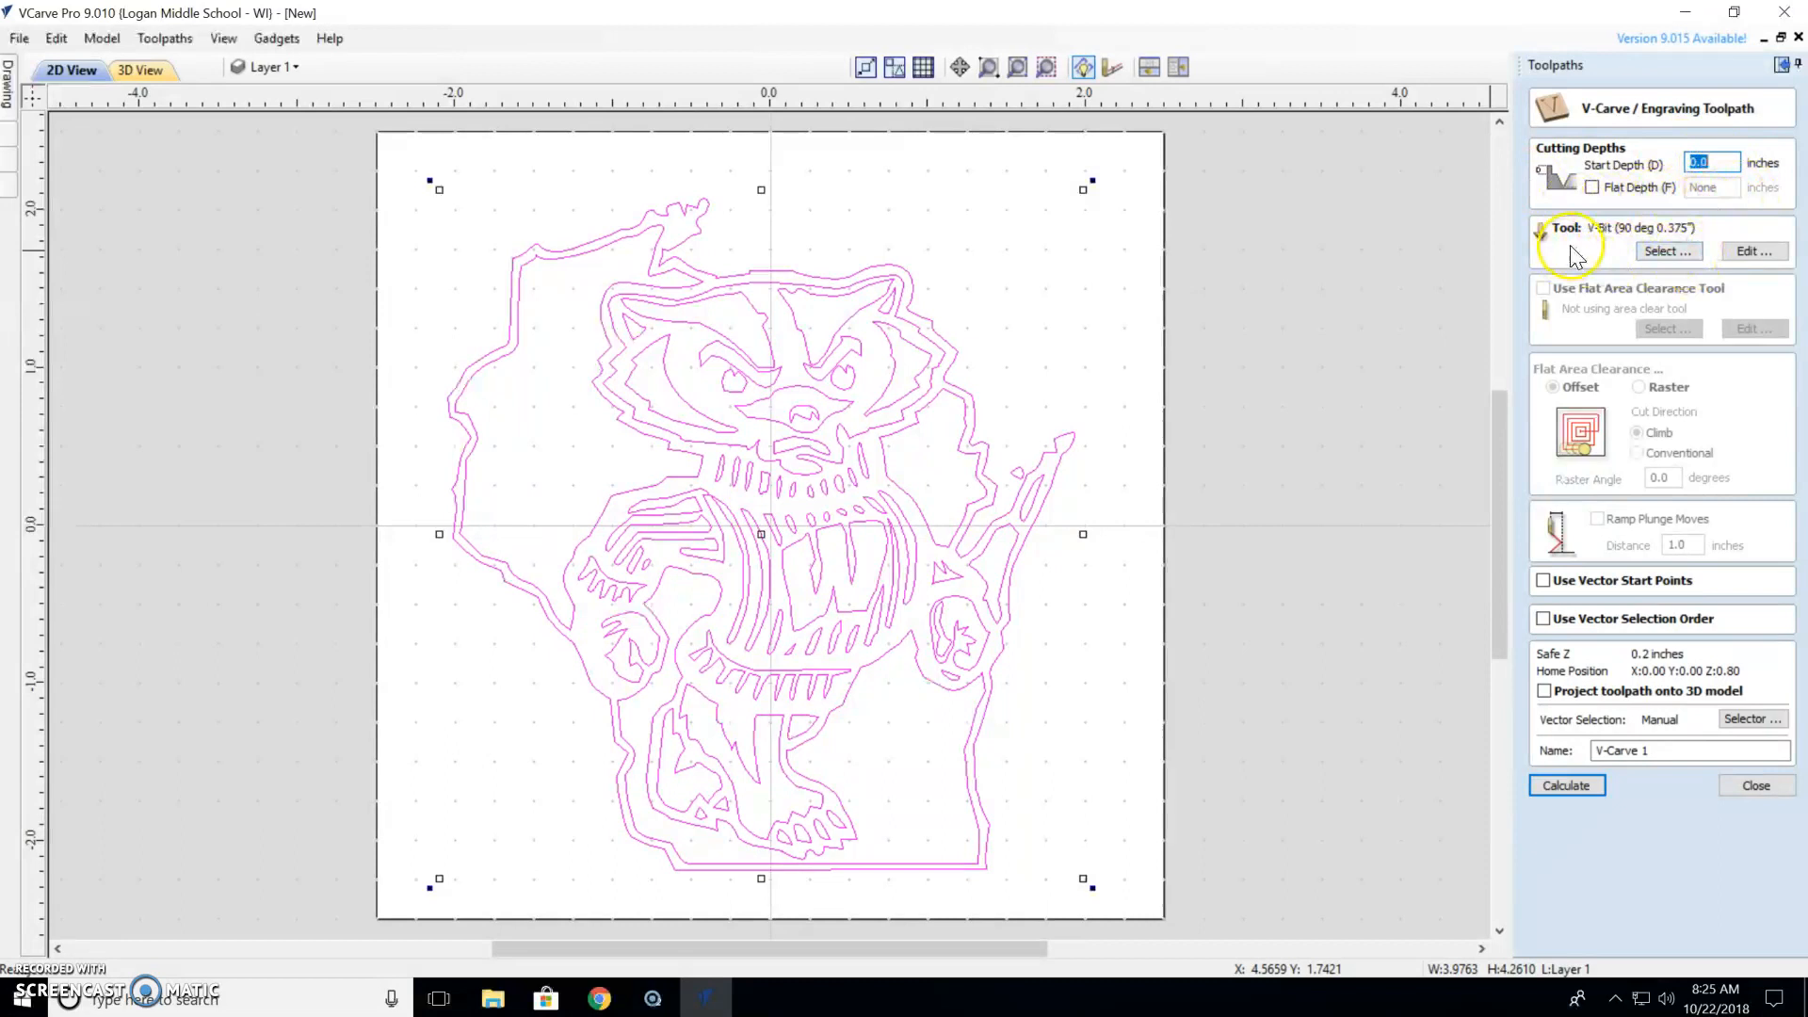
left_click(1663, 250)
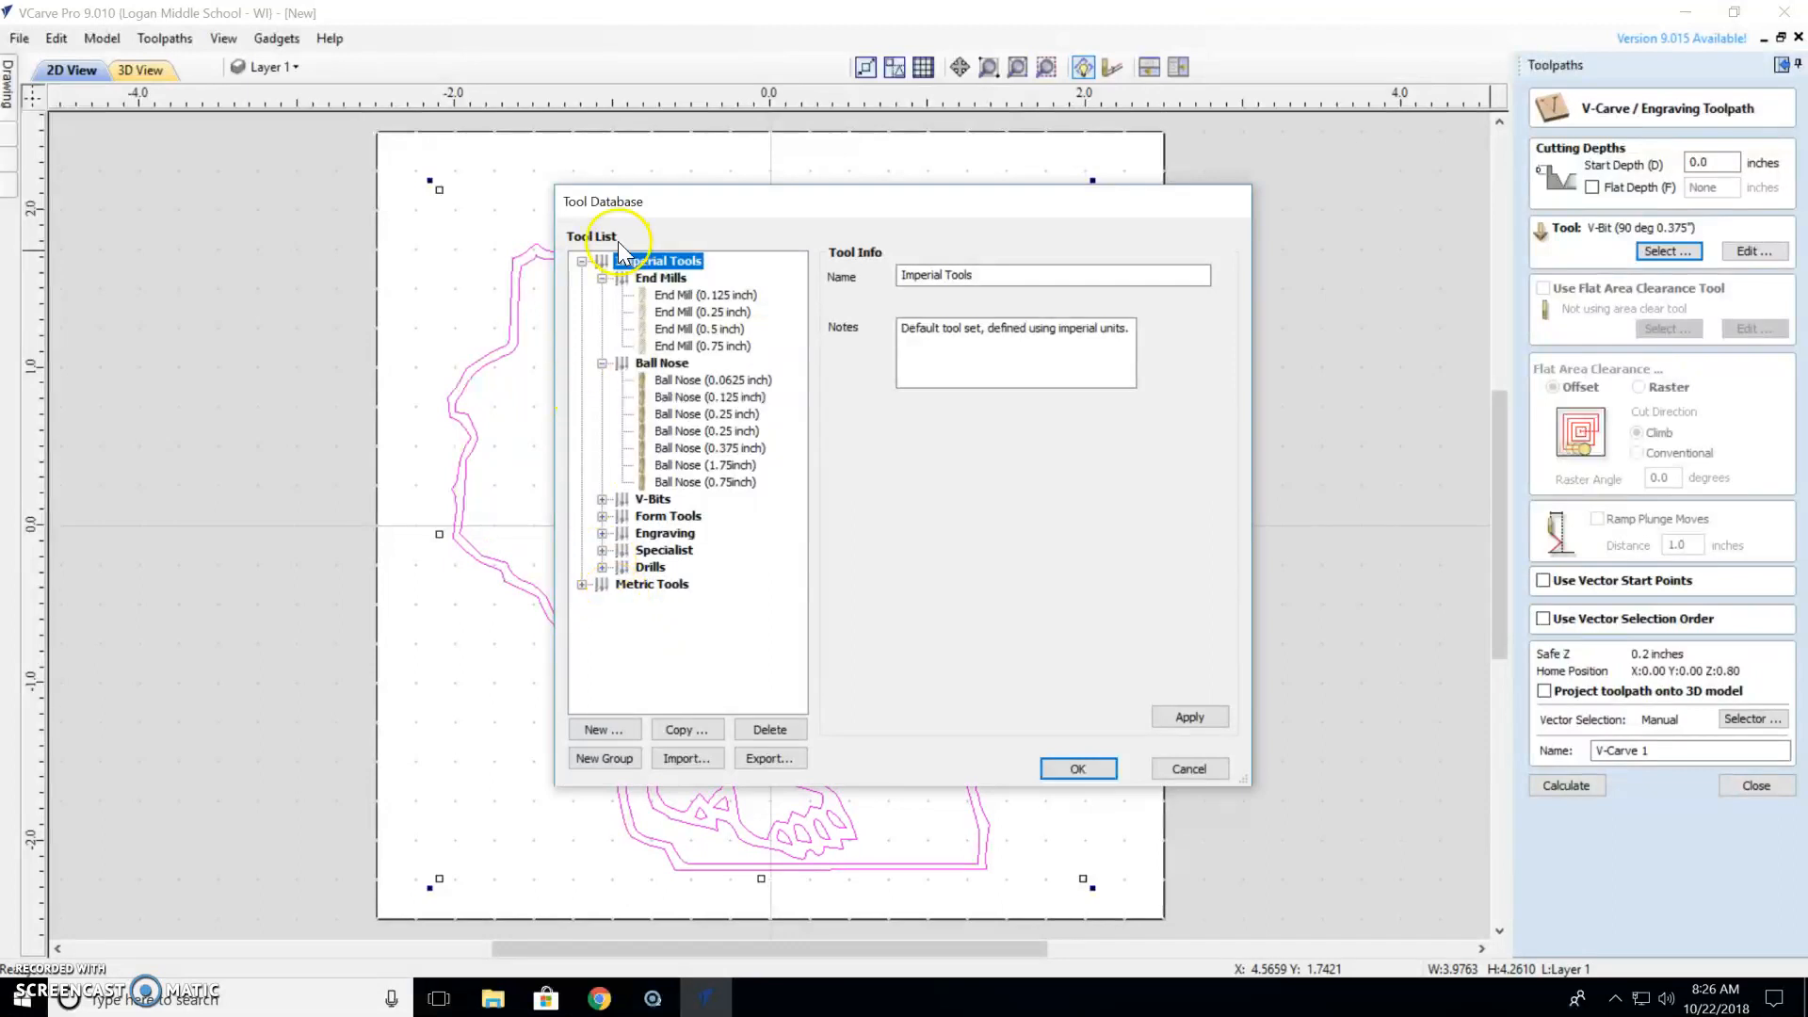
left_click(602, 279)
left_click(601, 296)
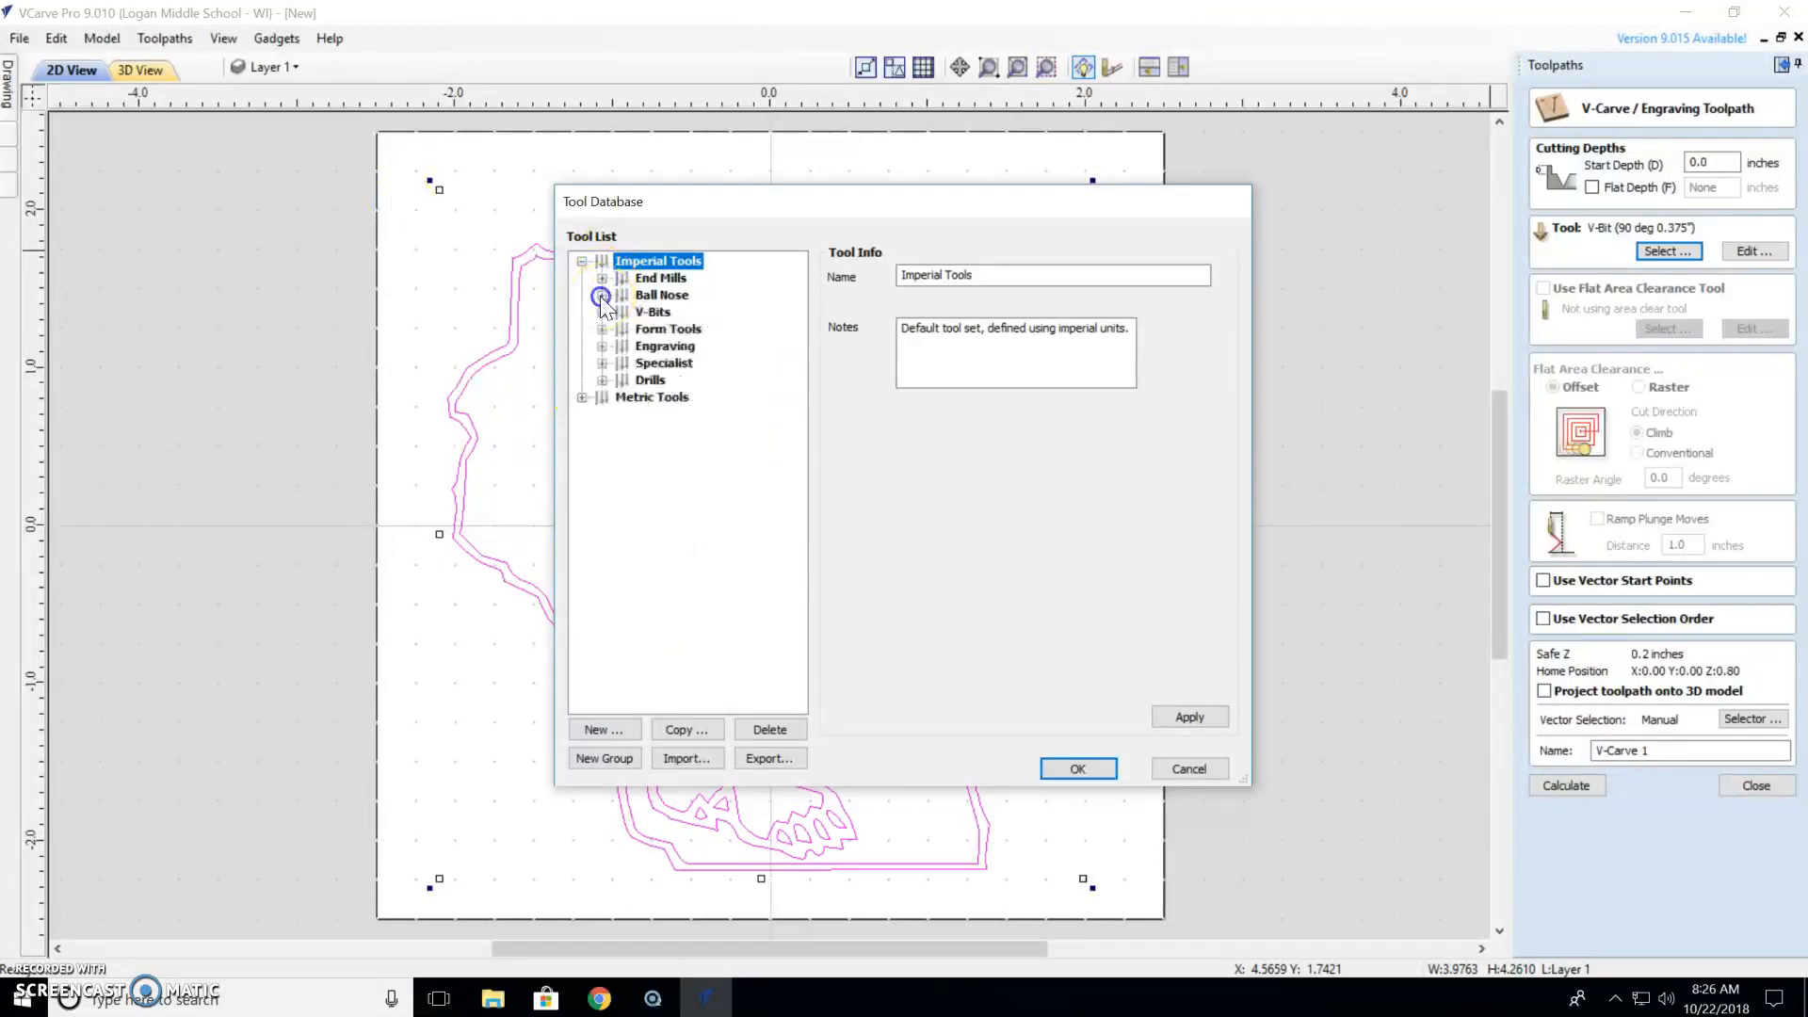
left_click(602, 313)
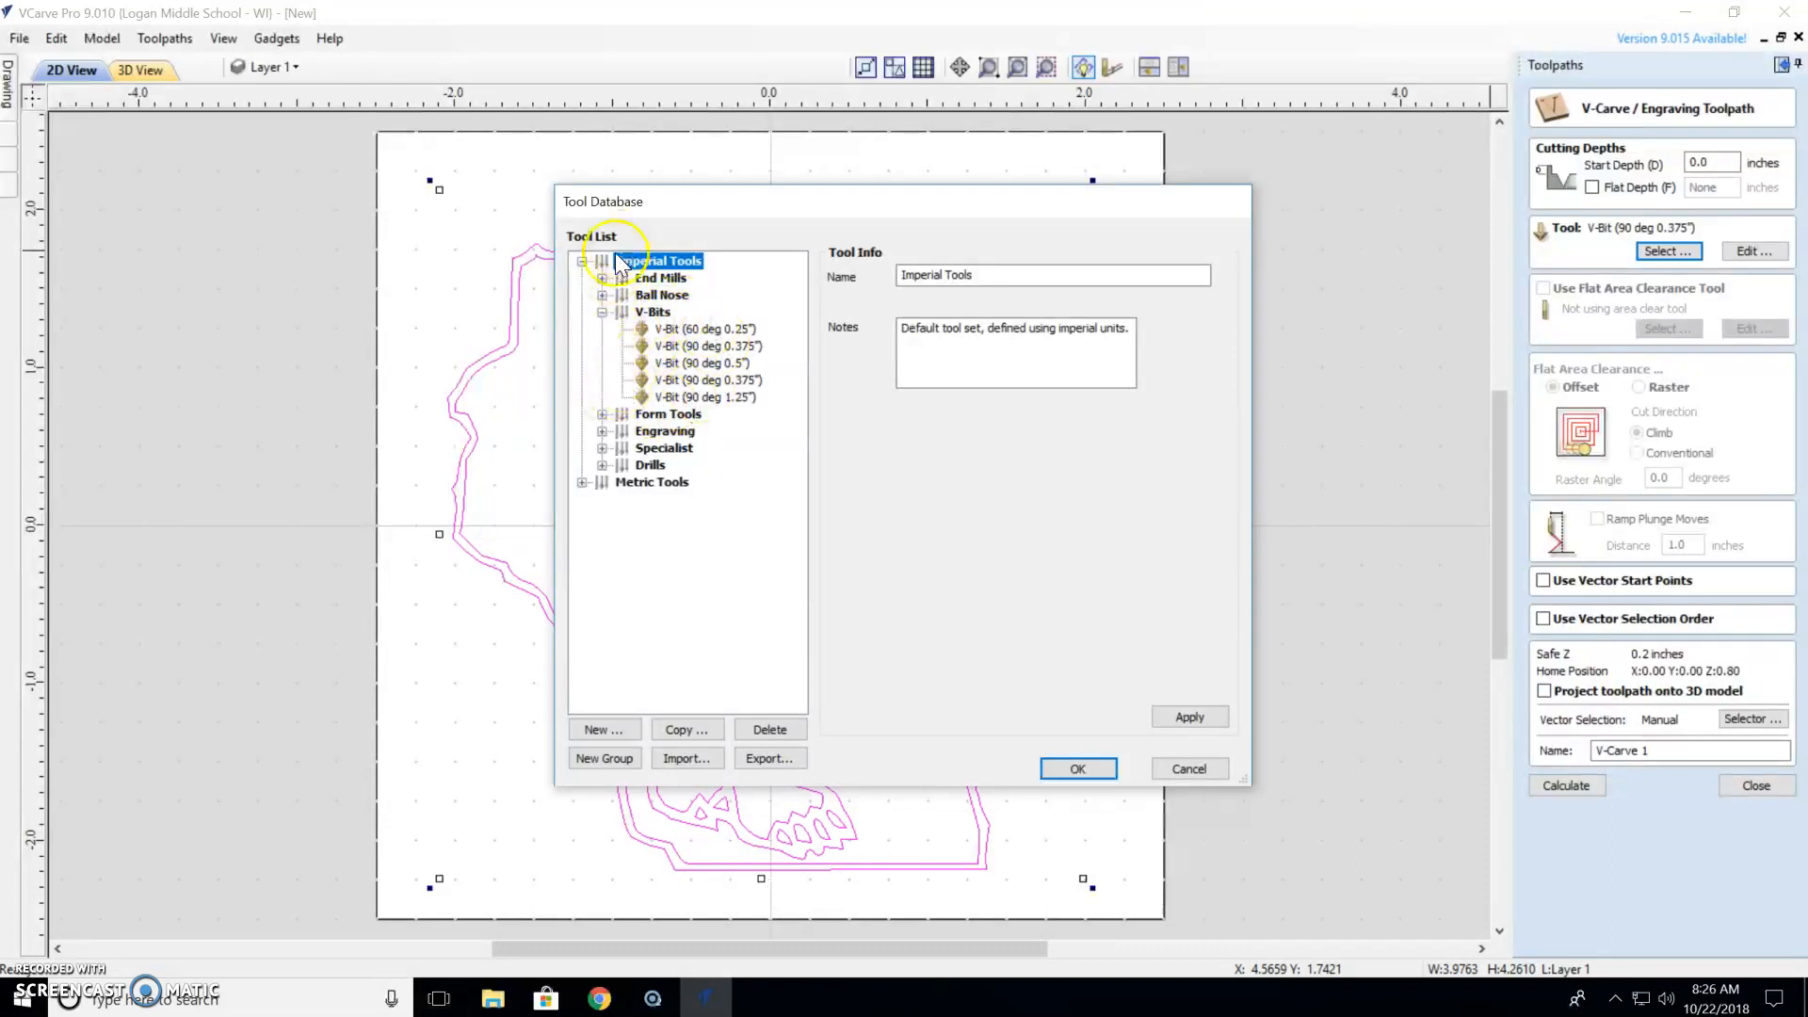
left_click(675, 364)
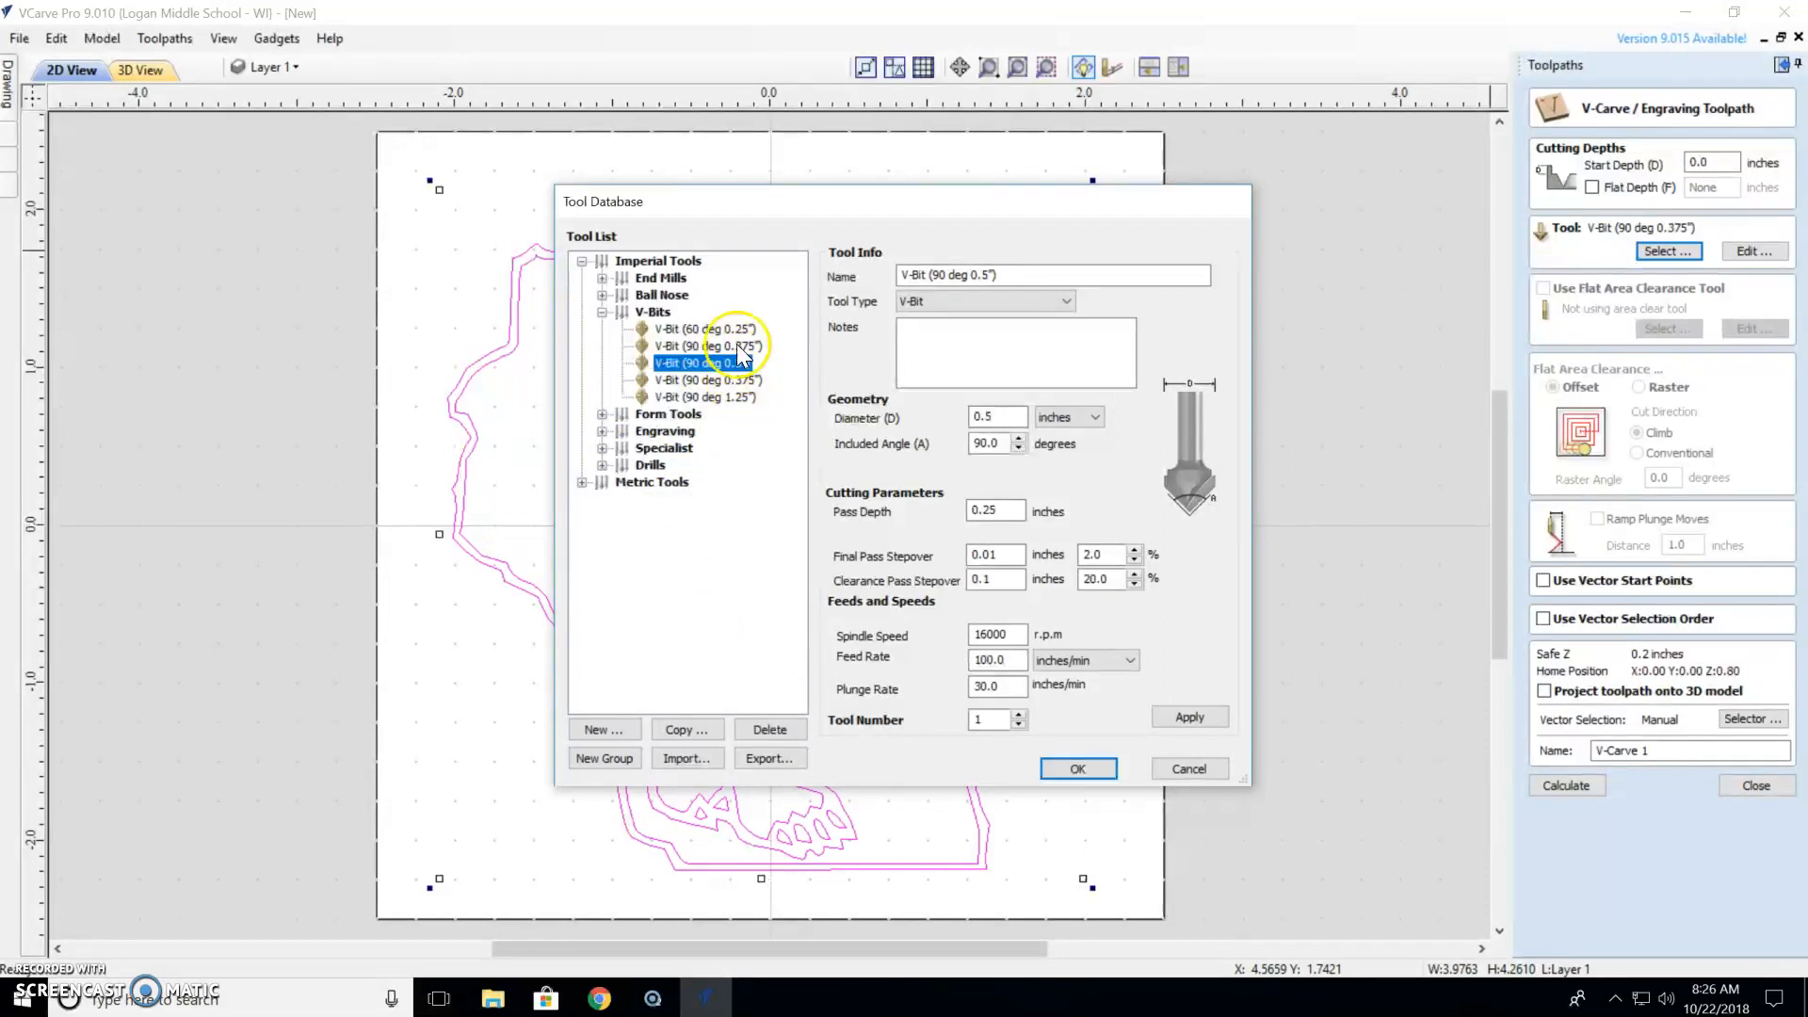
left_click(691, 729)
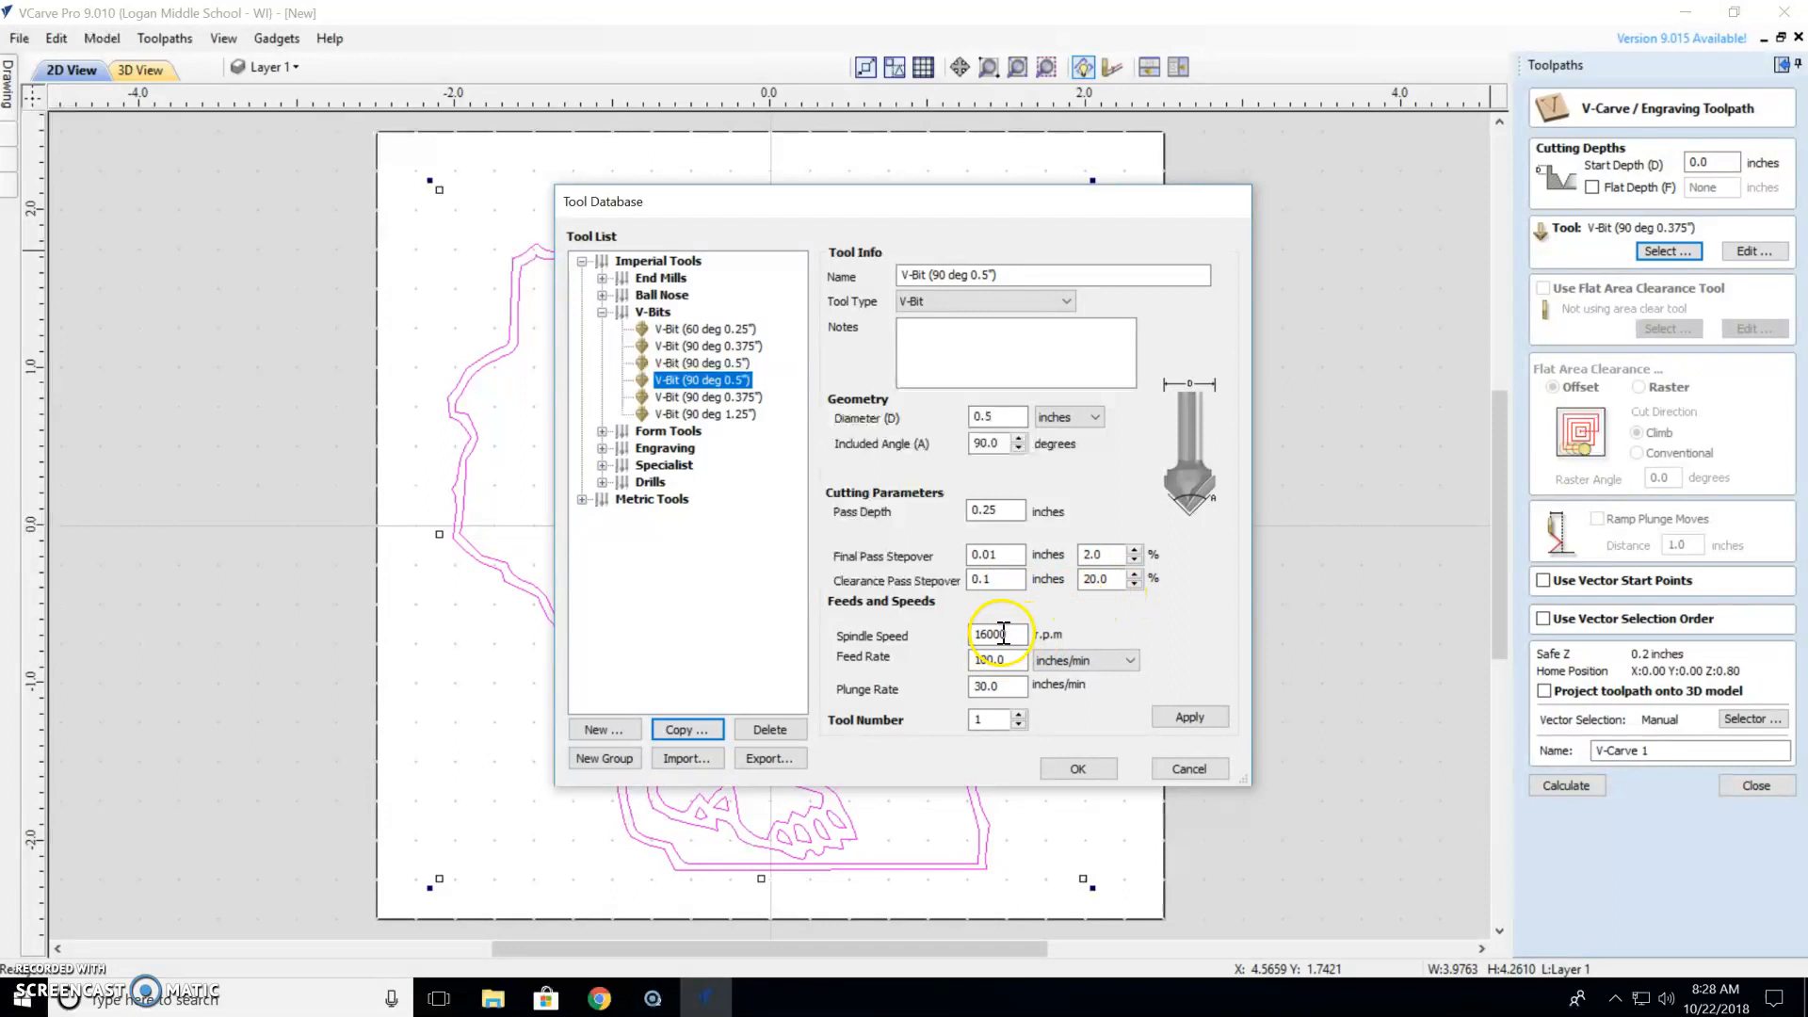
Set the copied V-bit's spindle speed to 12000 r.p.m and feed rate to 50 inches/min, and use it for the toolpath.
left_click_drag(1006, 634, 961, 641)
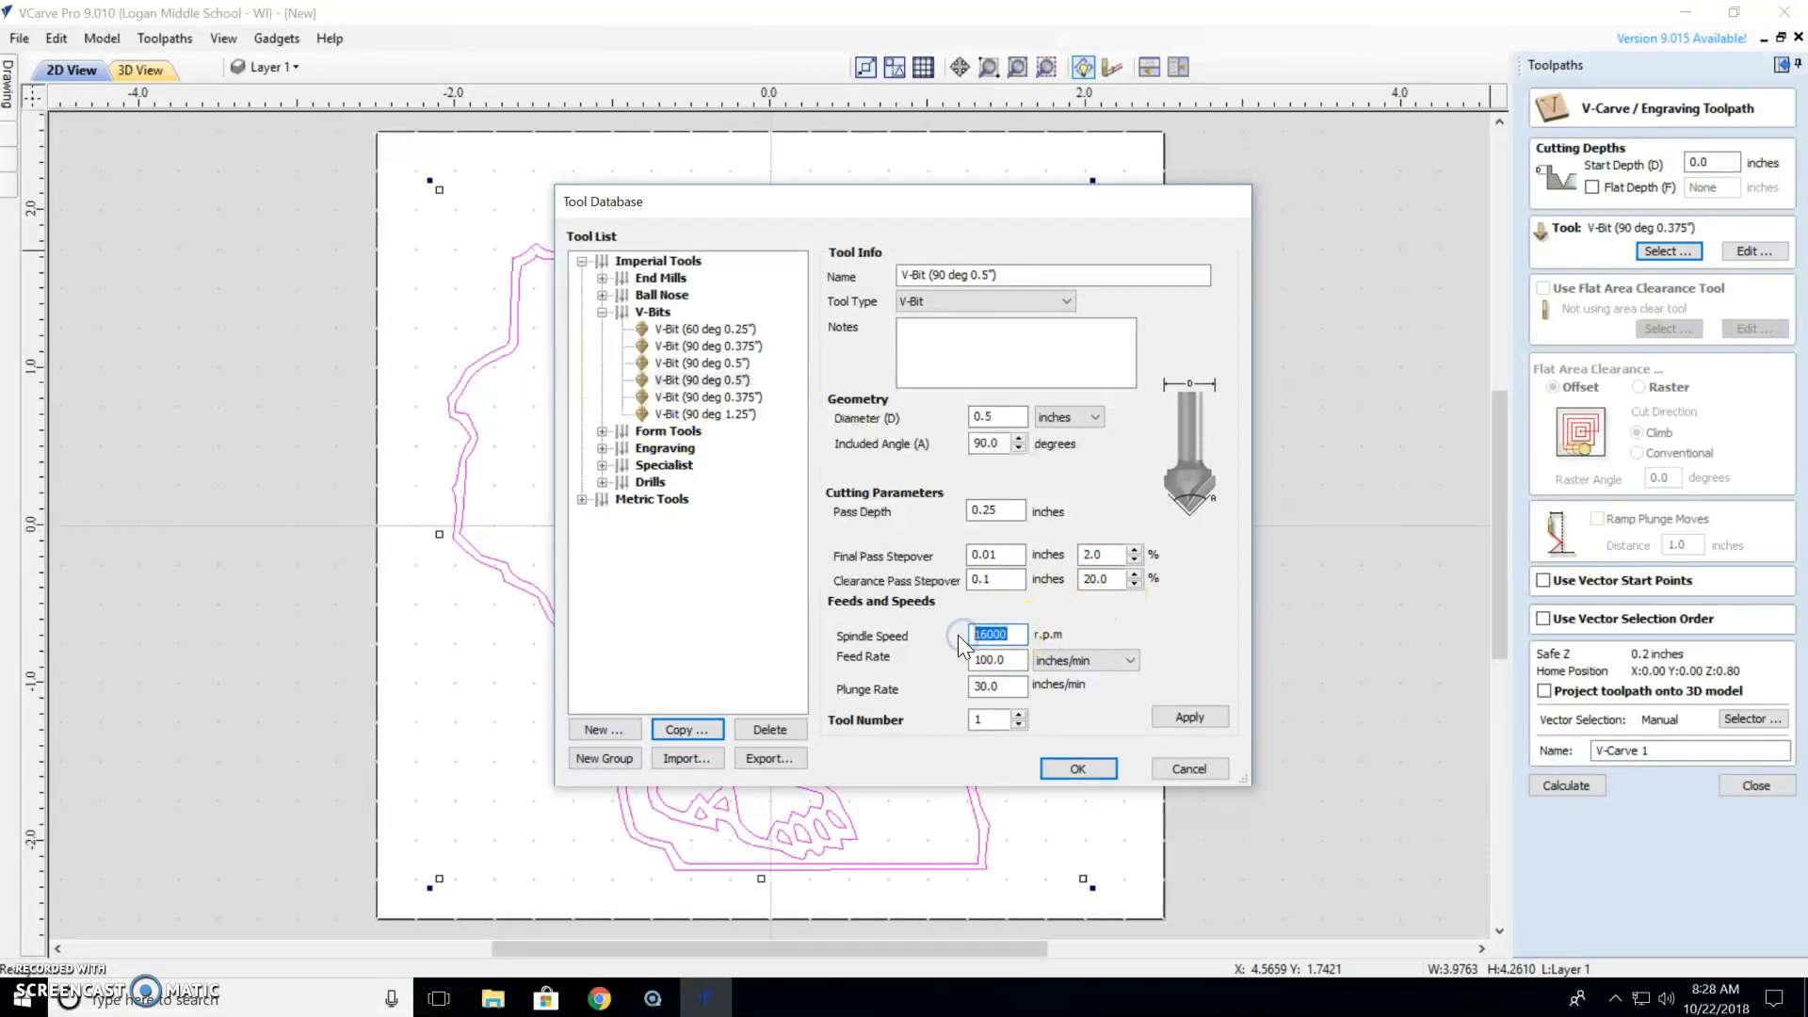
type("12")
double_click(986, 660)
type("50")
left_click(1189, 718)
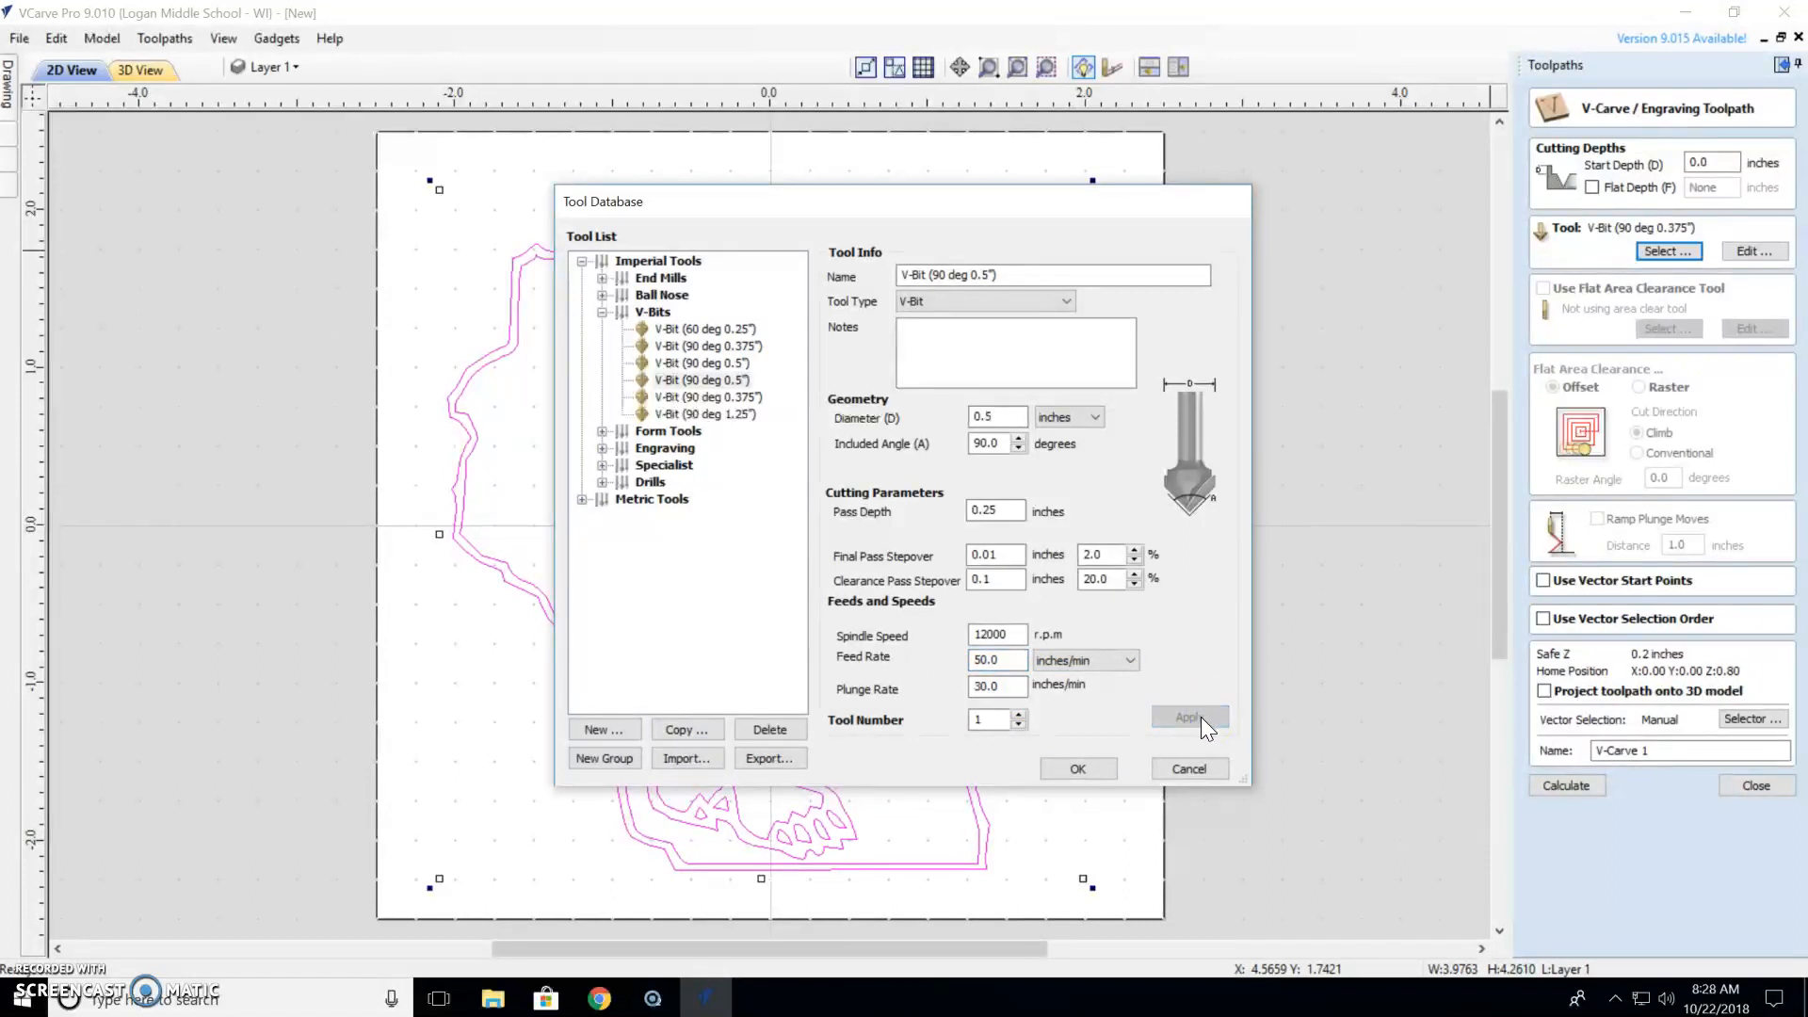
left_click(1079, 770)
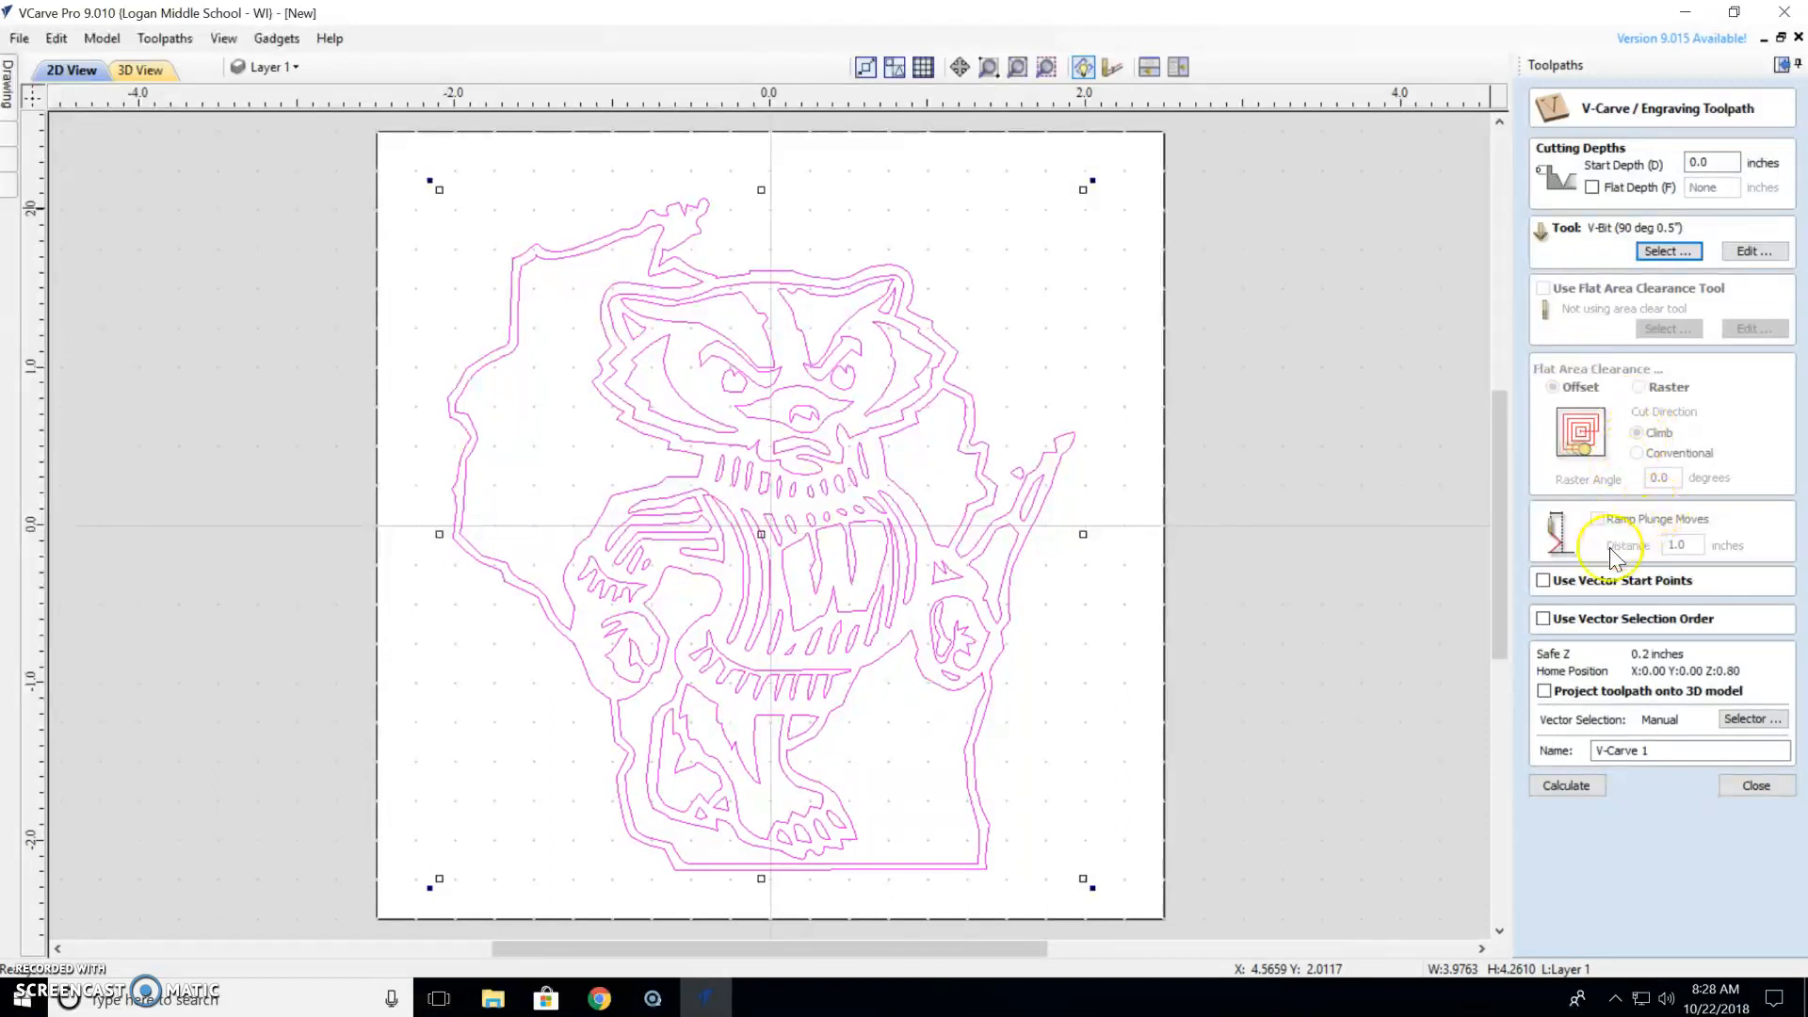
Name the V-Carve toolpath Bucky and calculate it.
left_click_drag(1654, 751, 1575, 753)
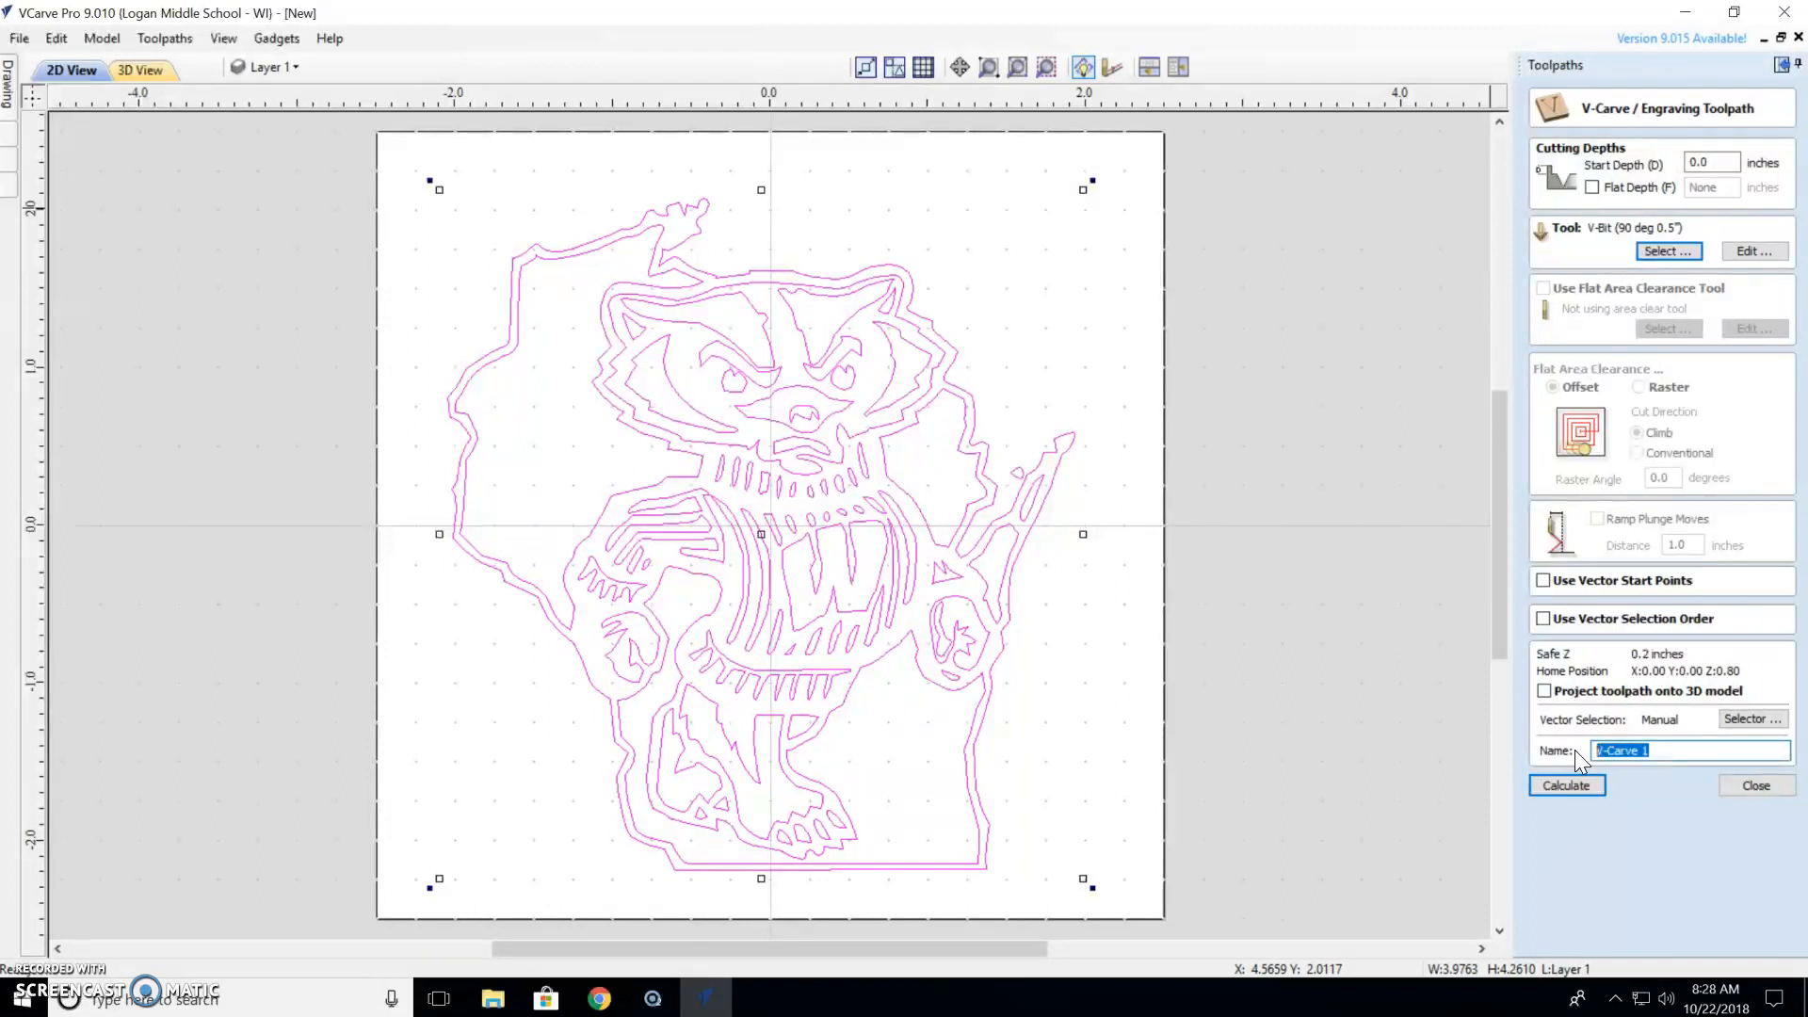
type("Buck")
left_click(1594, 788)
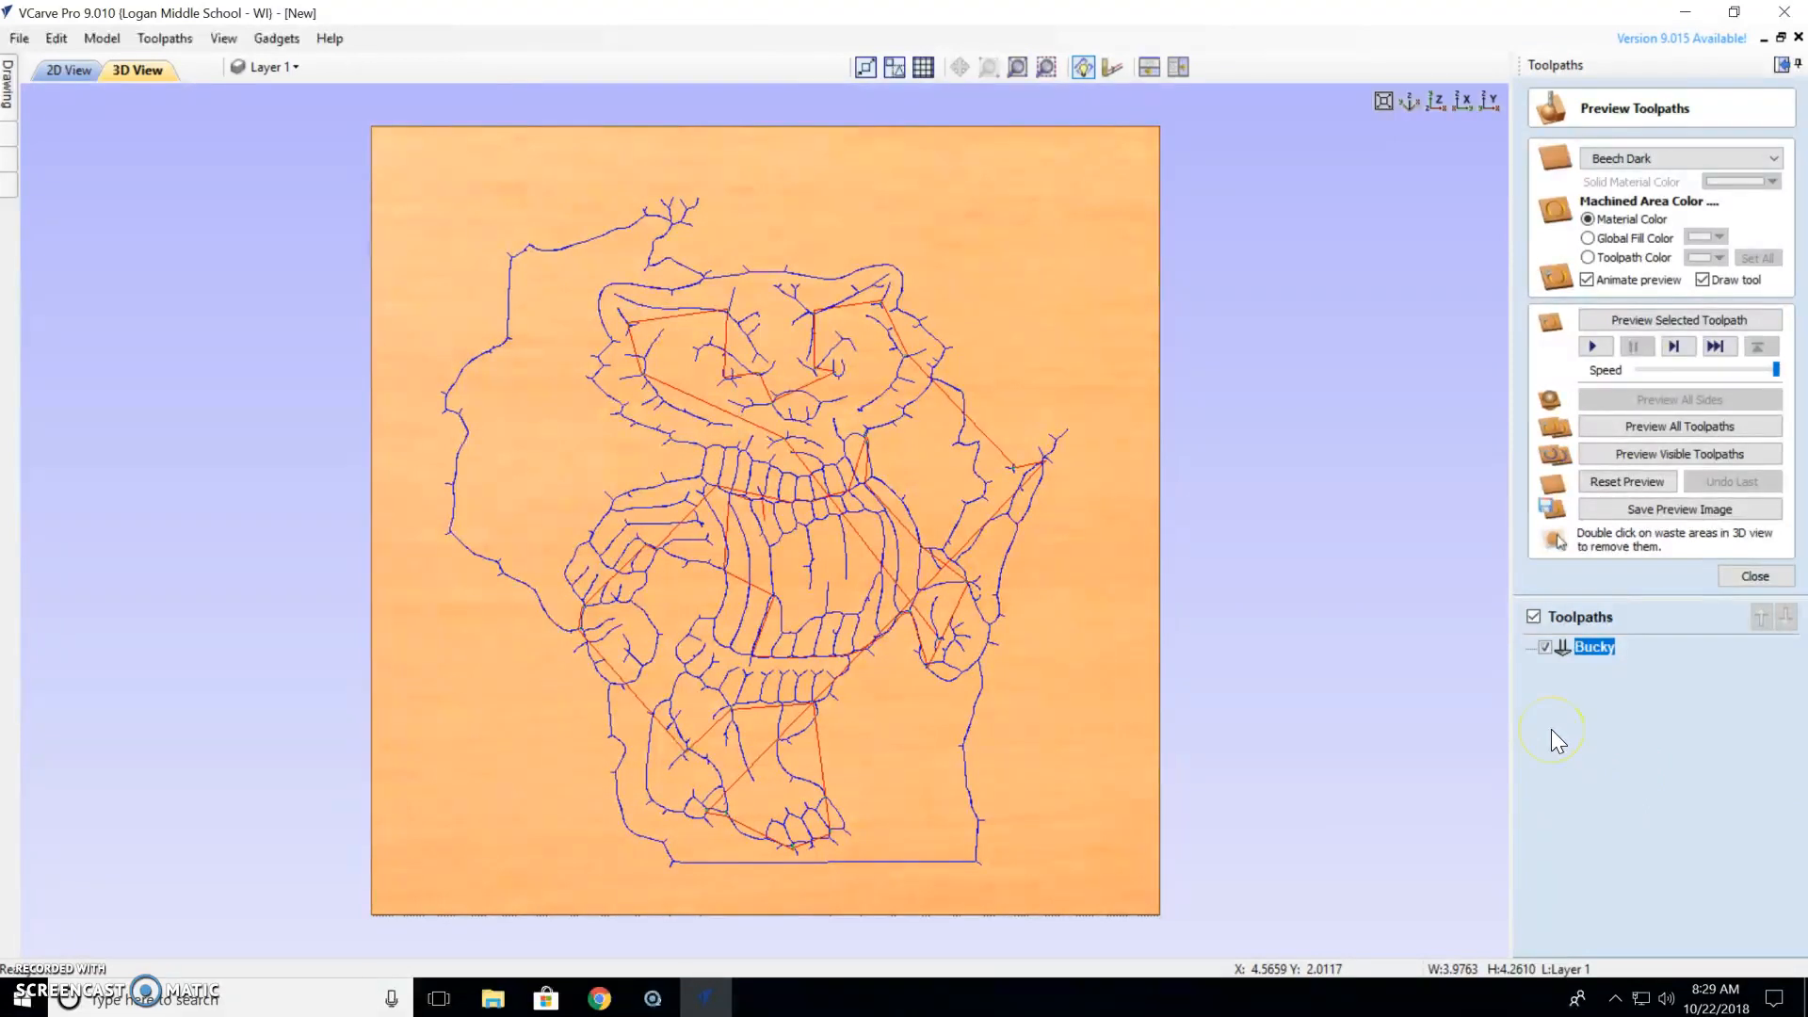
Run the Bucky toolpath's cutting simulation, reset it and replay it at a much slower speed, and close the preview.
left_click(1595, 347)
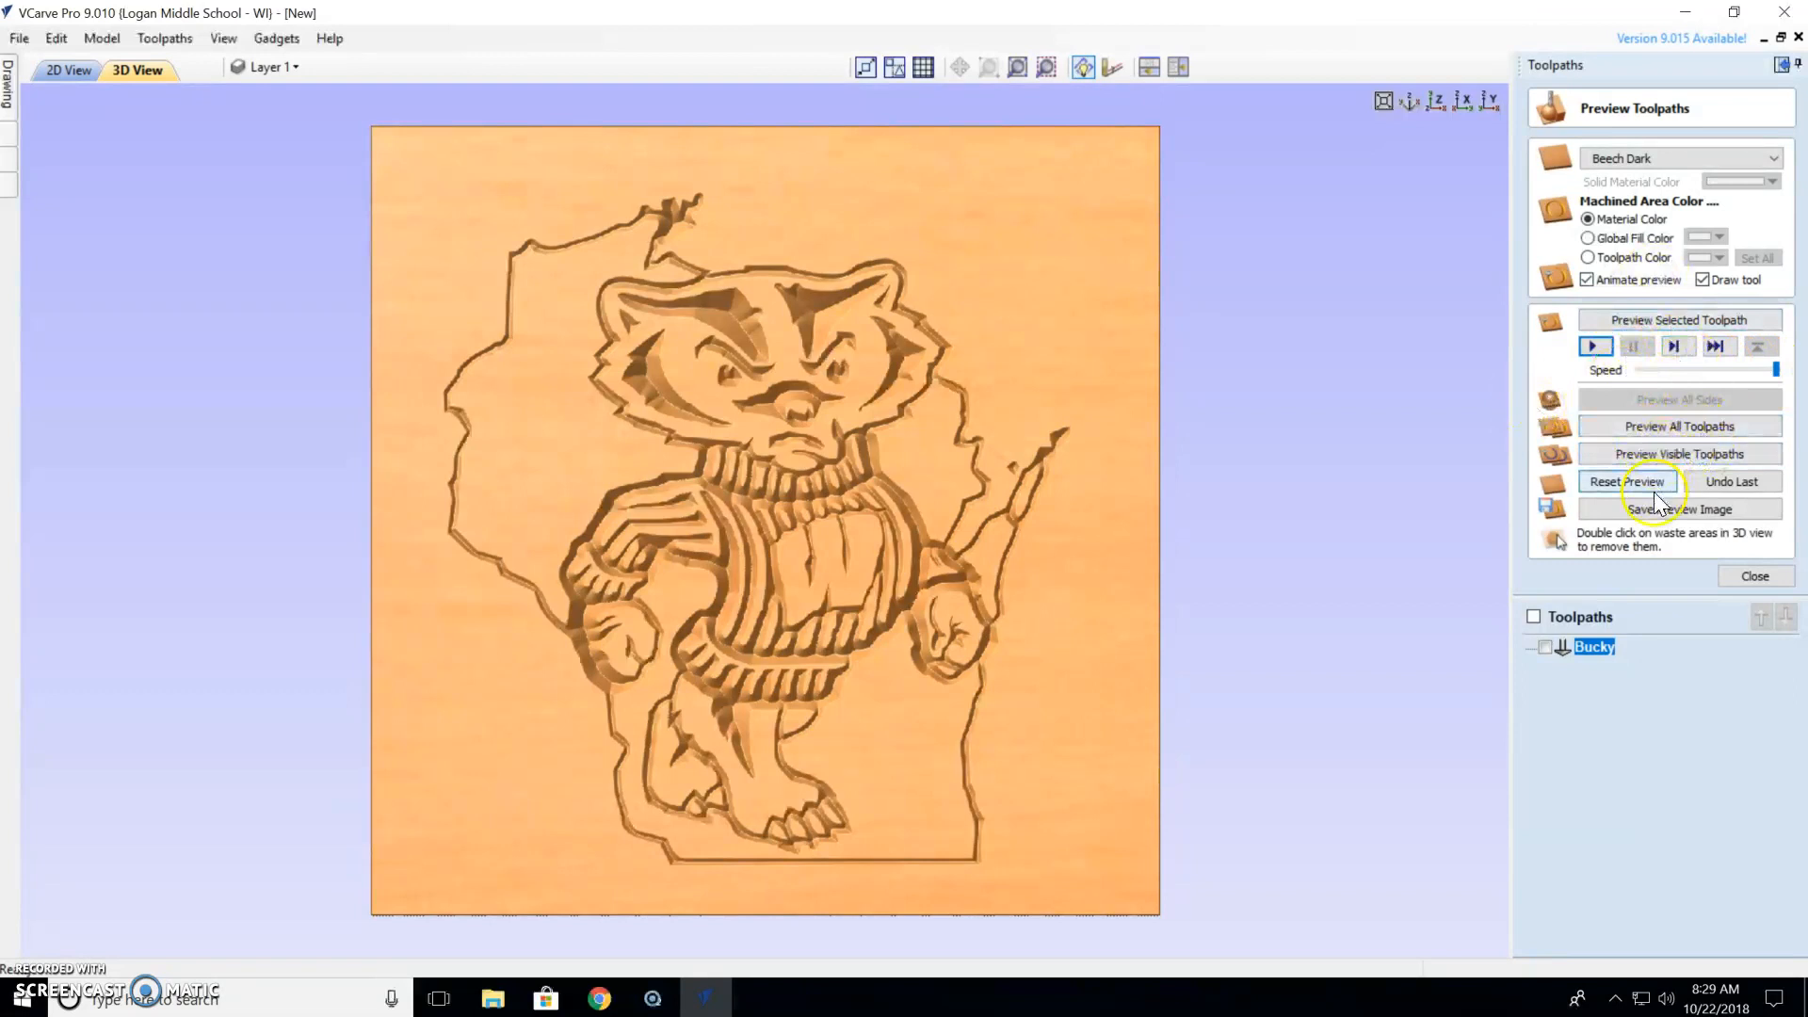
left_click(1644, 482)
left_click_drag(1778, 375, 1654, 372)
left_click(1593, 347)
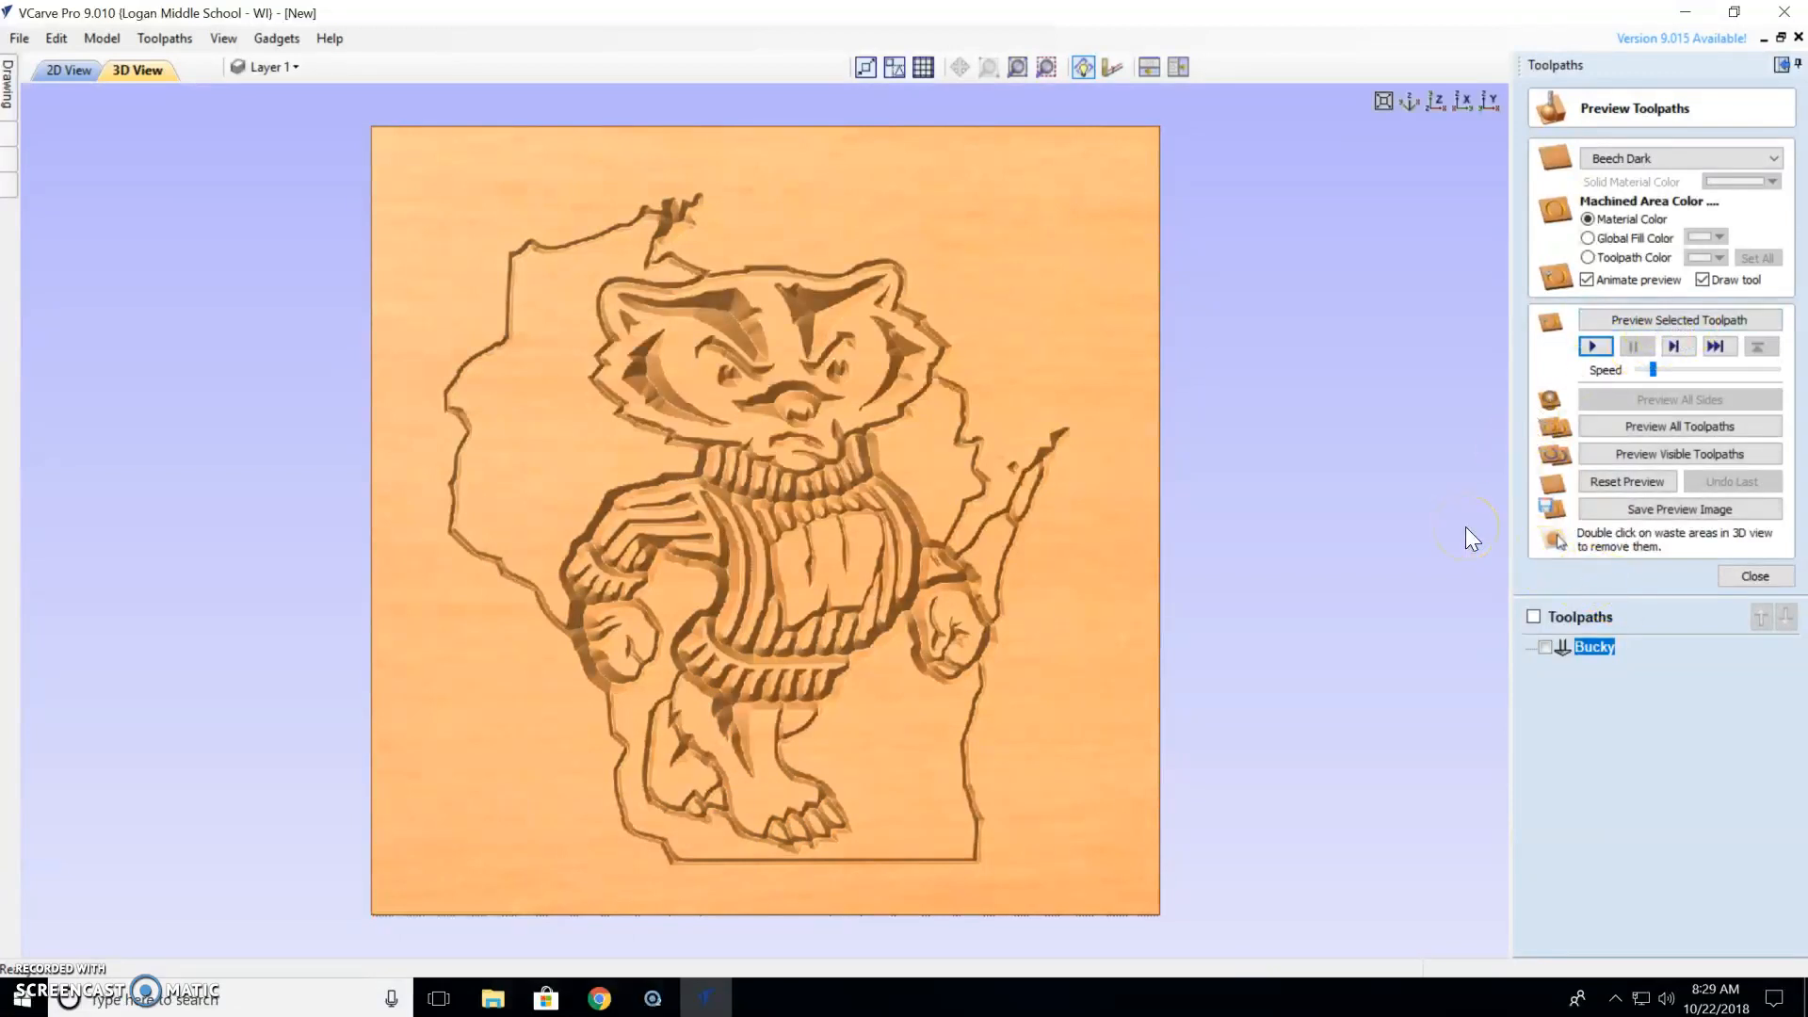
left_click(1761, 581)
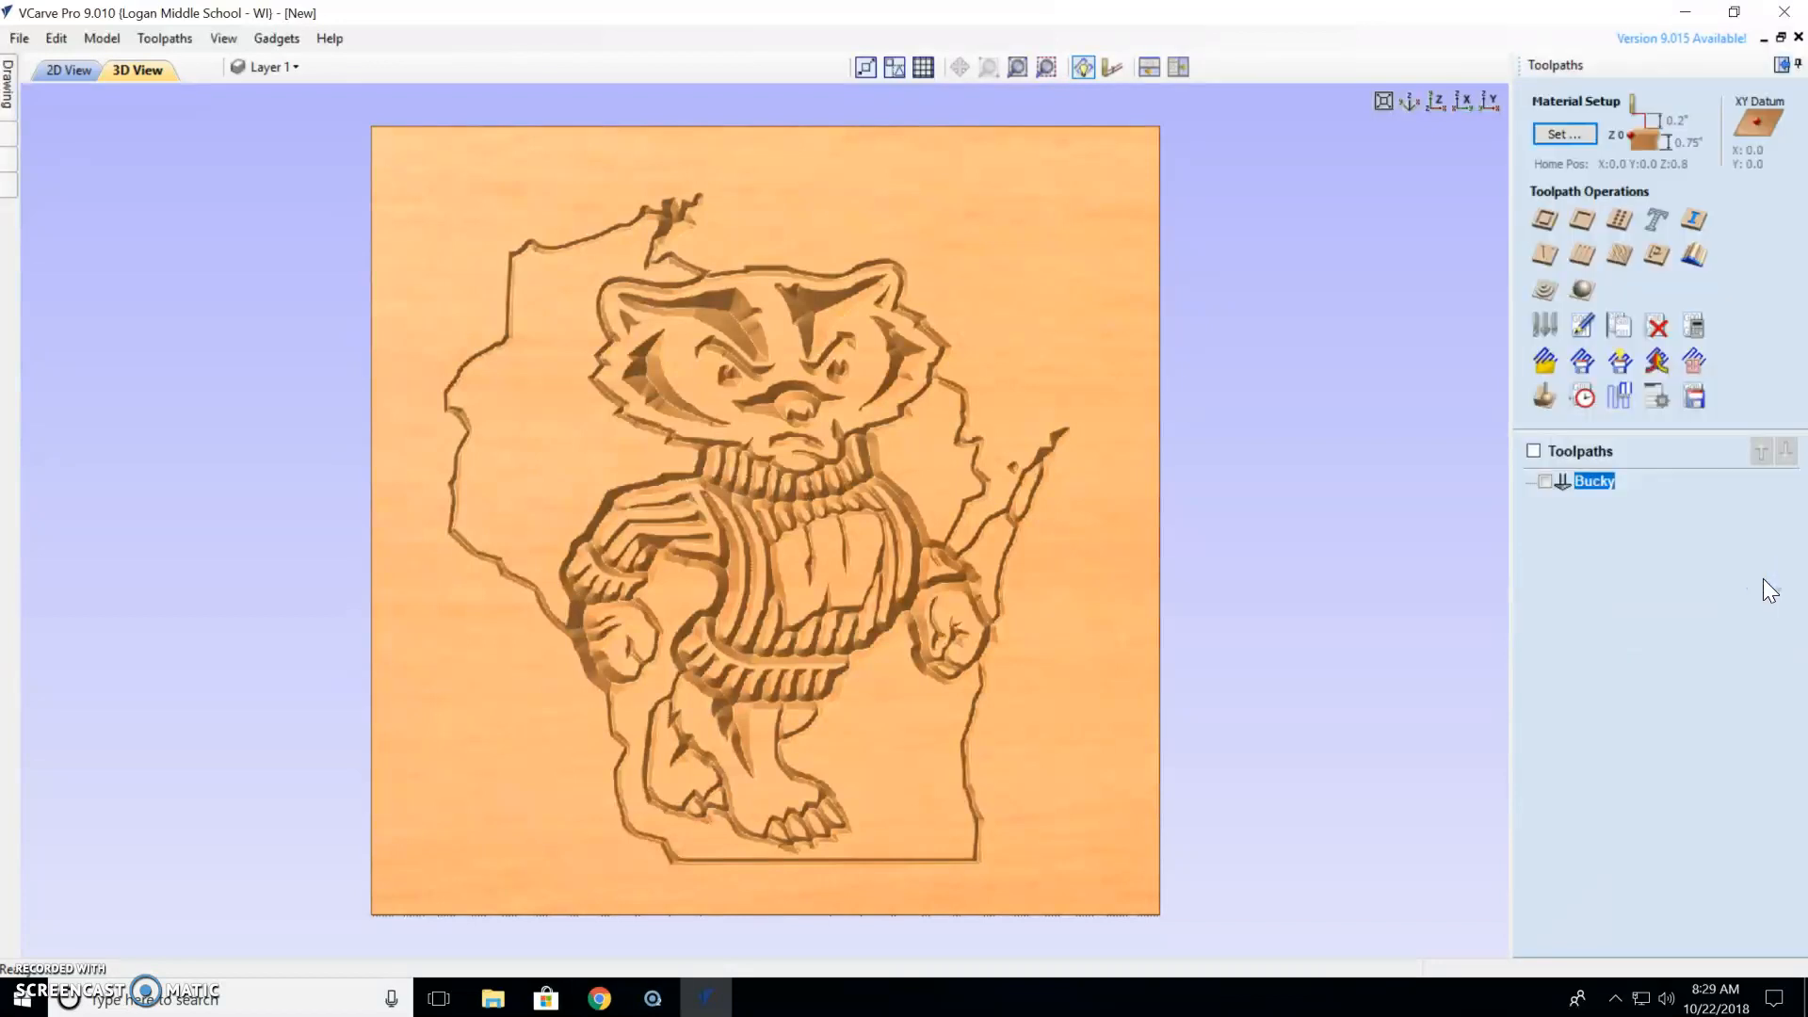
Choose the CNCShark-USB Arcs (inch) (*.tap) post processor for saving the Bucky toolpath.
left_click(1695, 405)
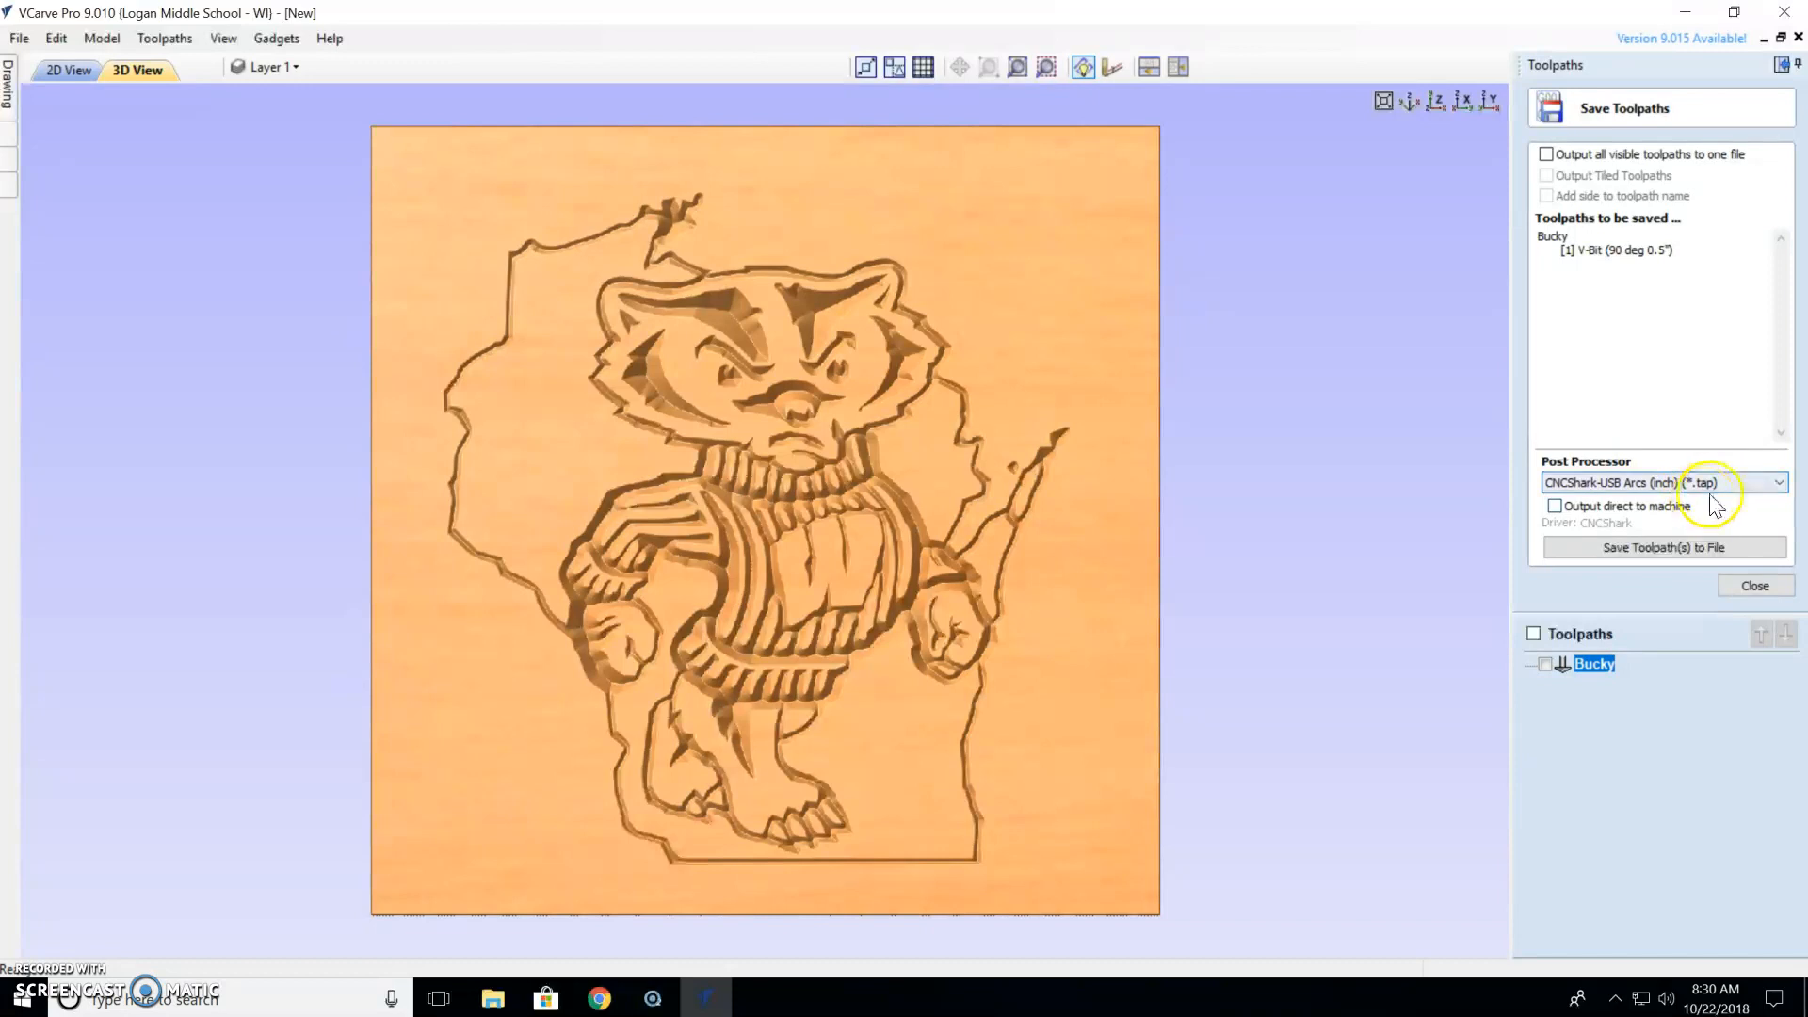
left_click(1779, 484)
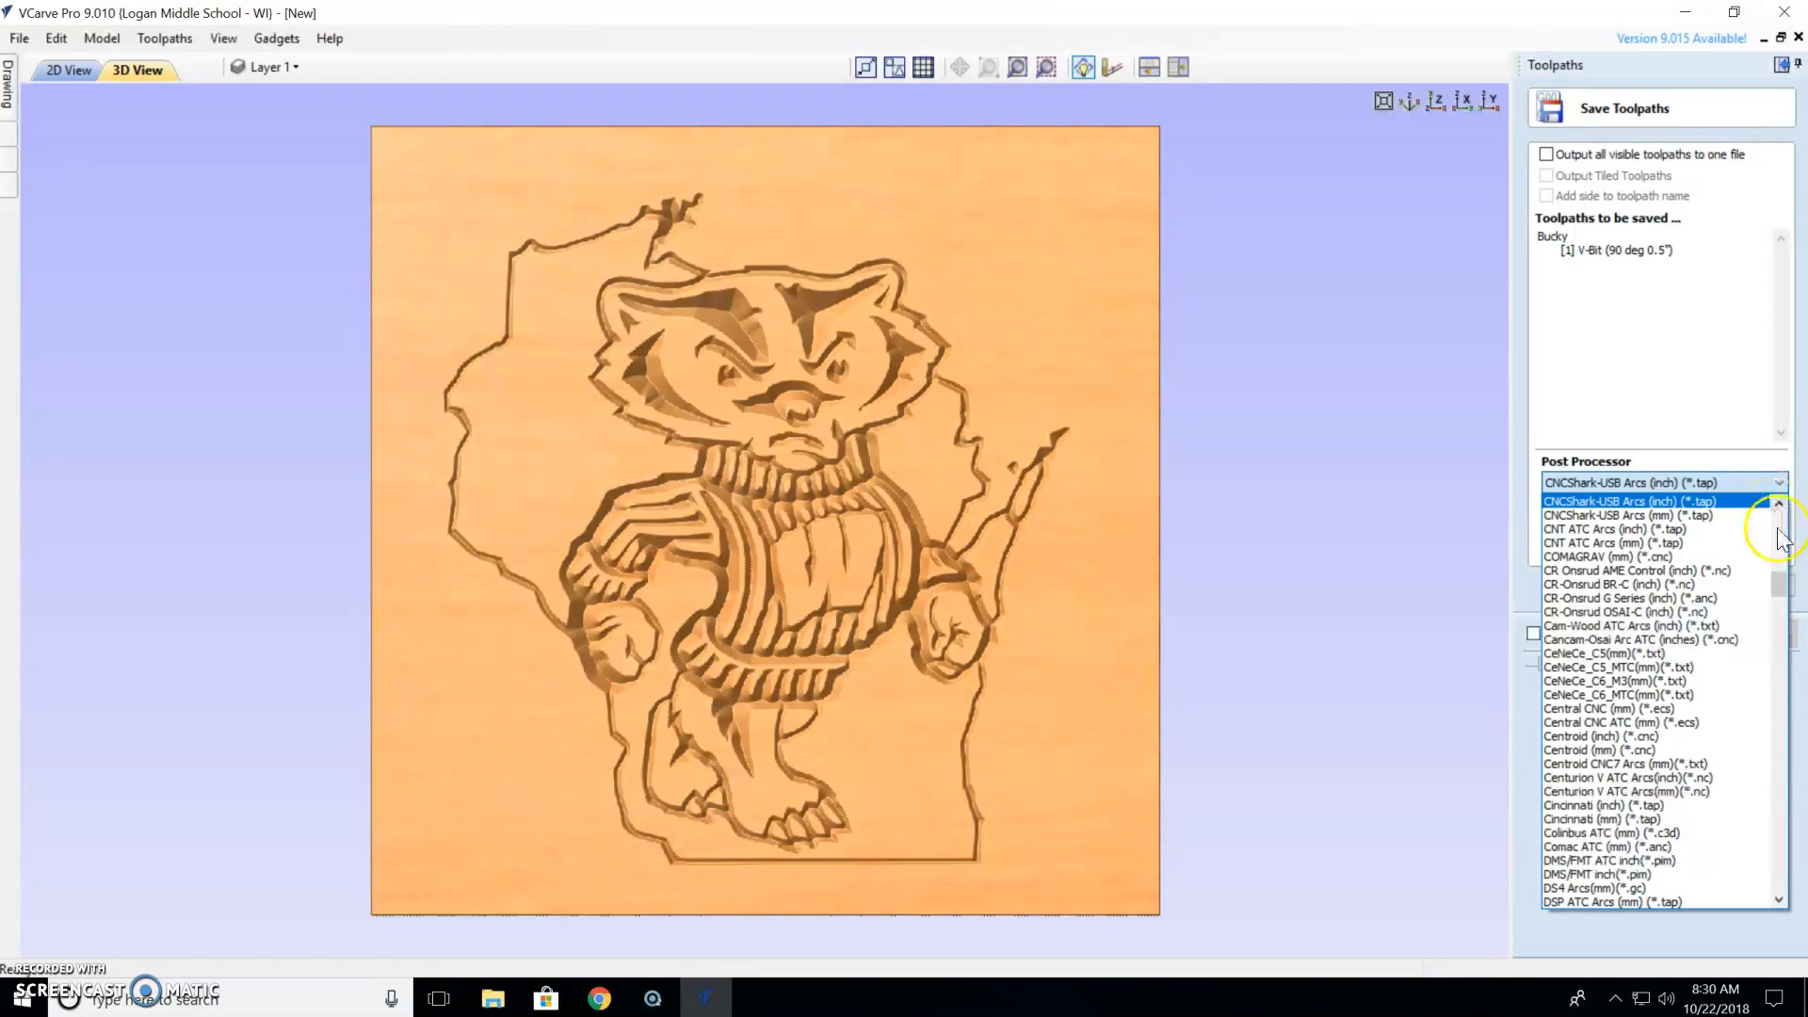
left_click_drag(1780, 584, 1787, 516)
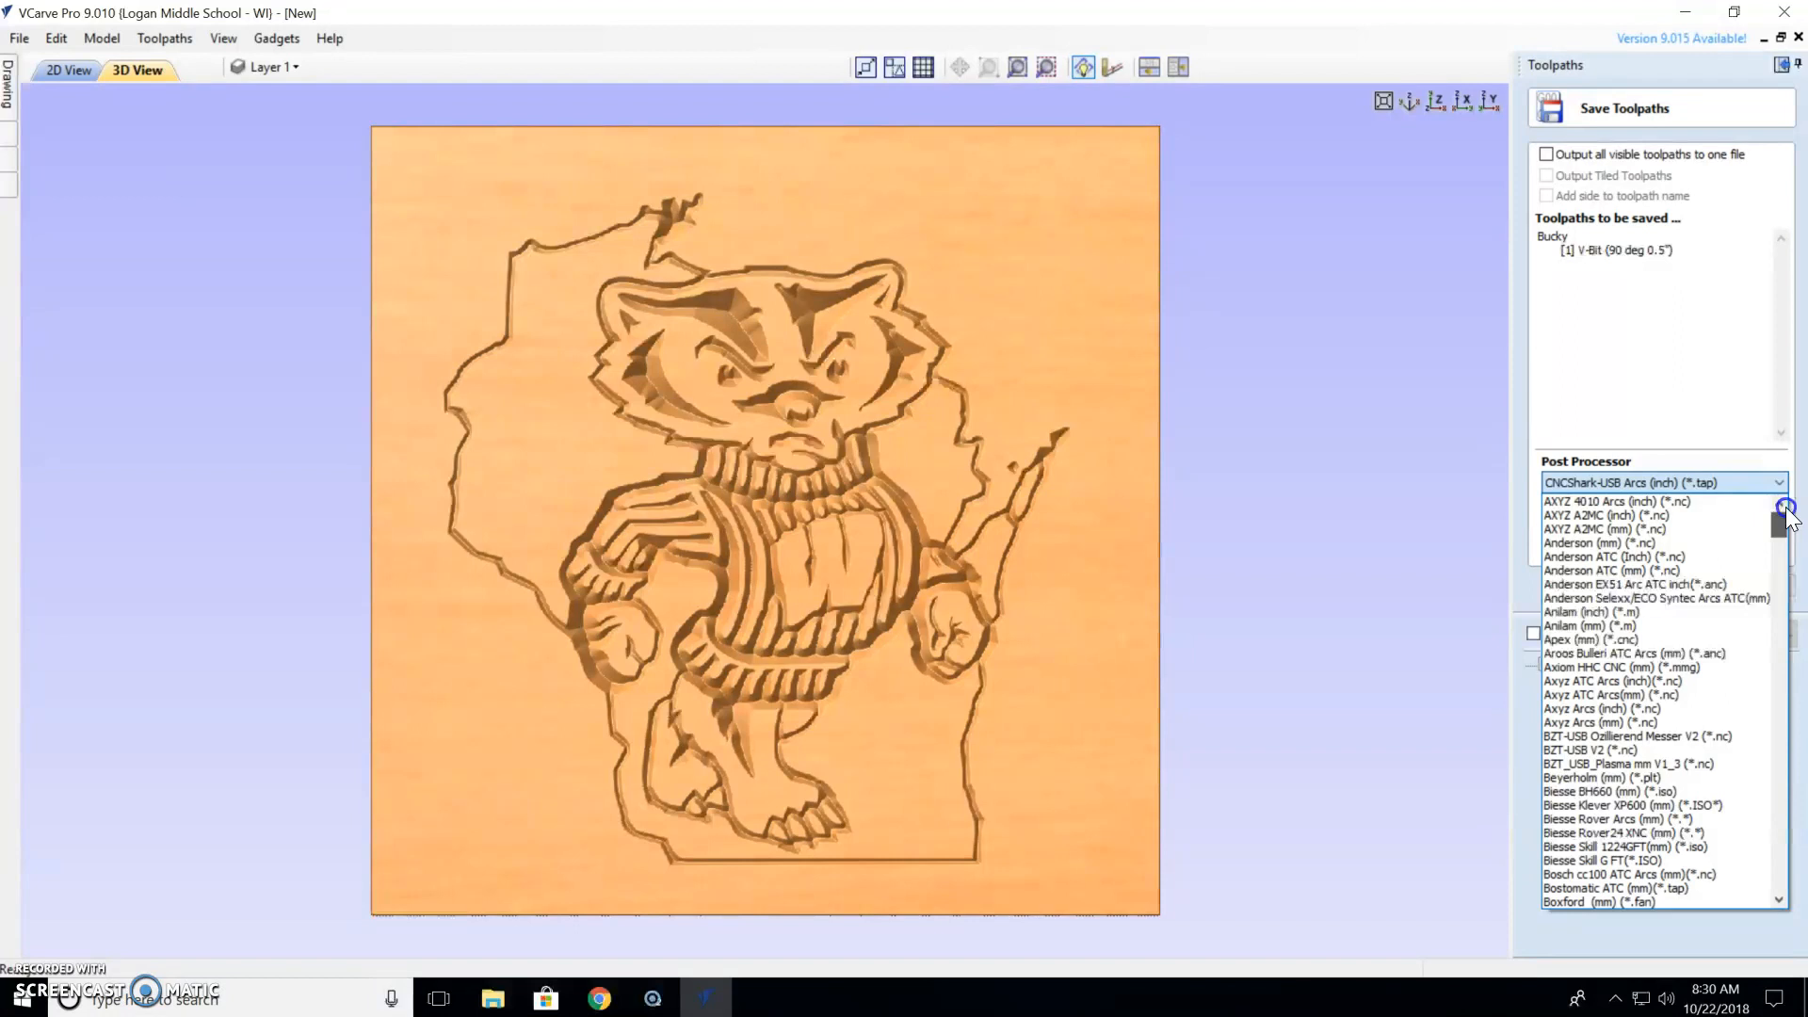
left_click_drag(1787, 516, 1776, 575)
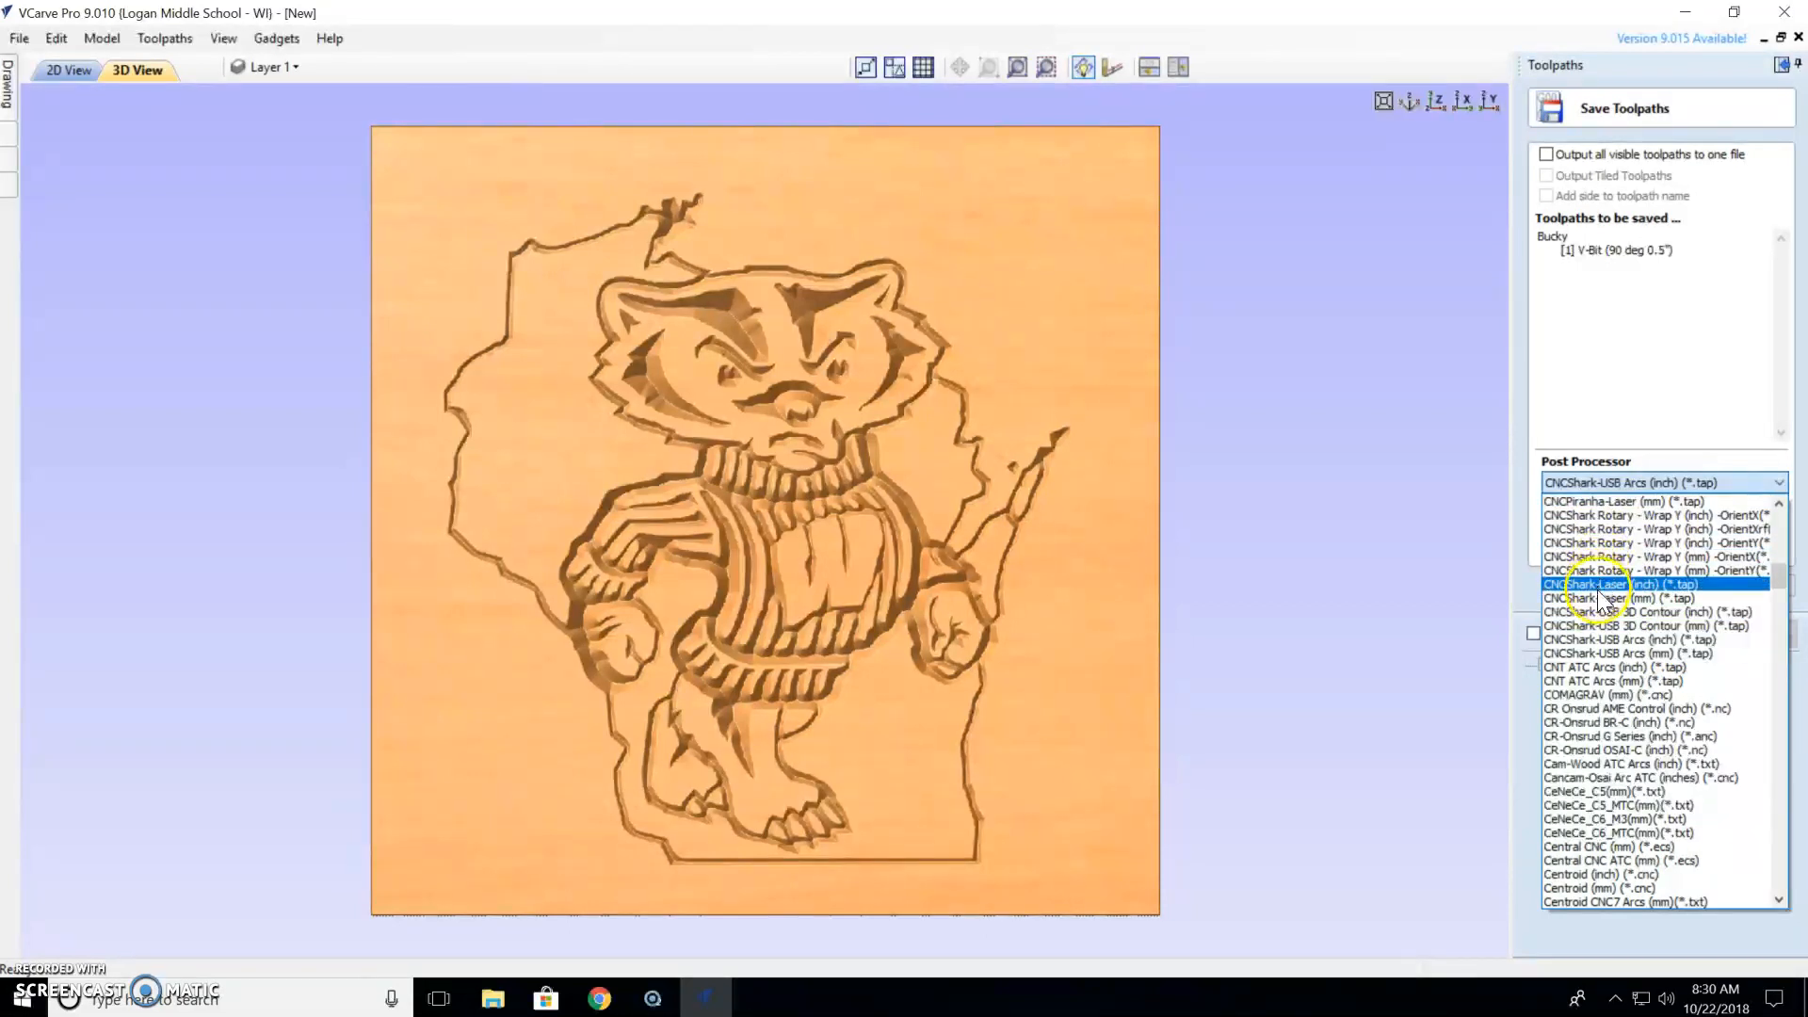
left_click(1597, 640)
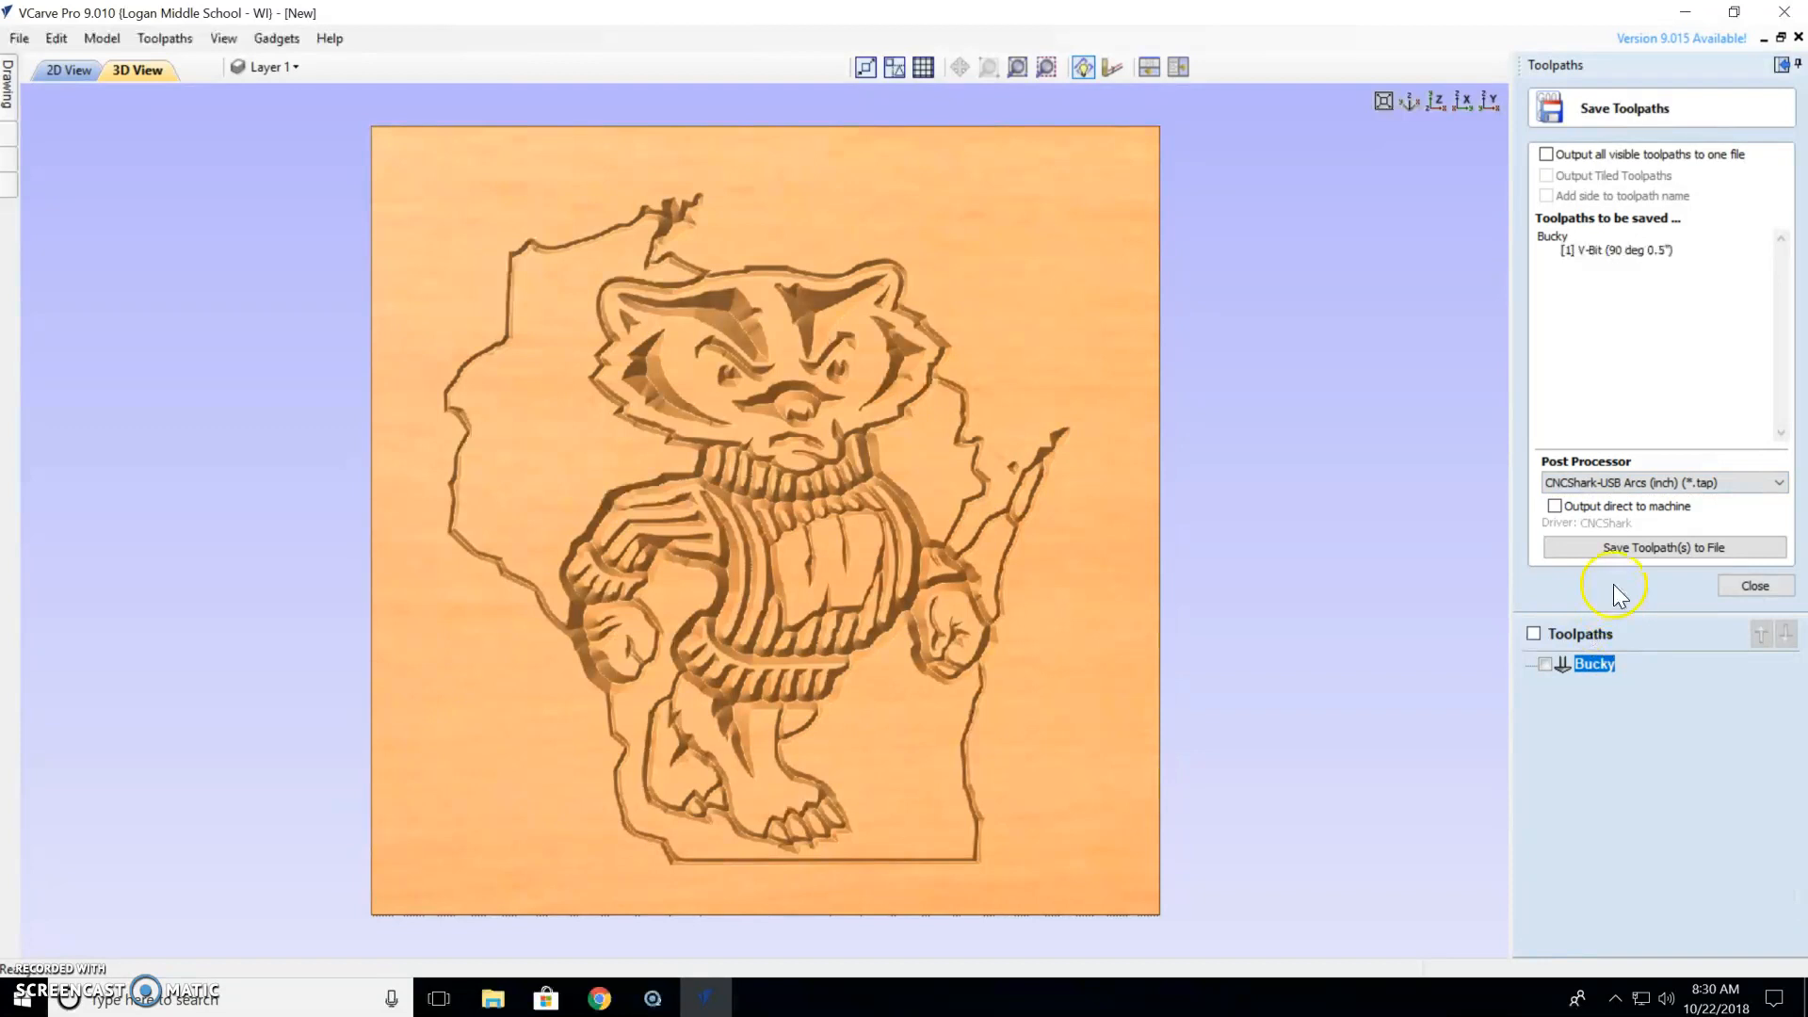
Save the toolpath to the My Passport (E:) drive under the file name Bucky pen holder.
left_click(1657, 550)
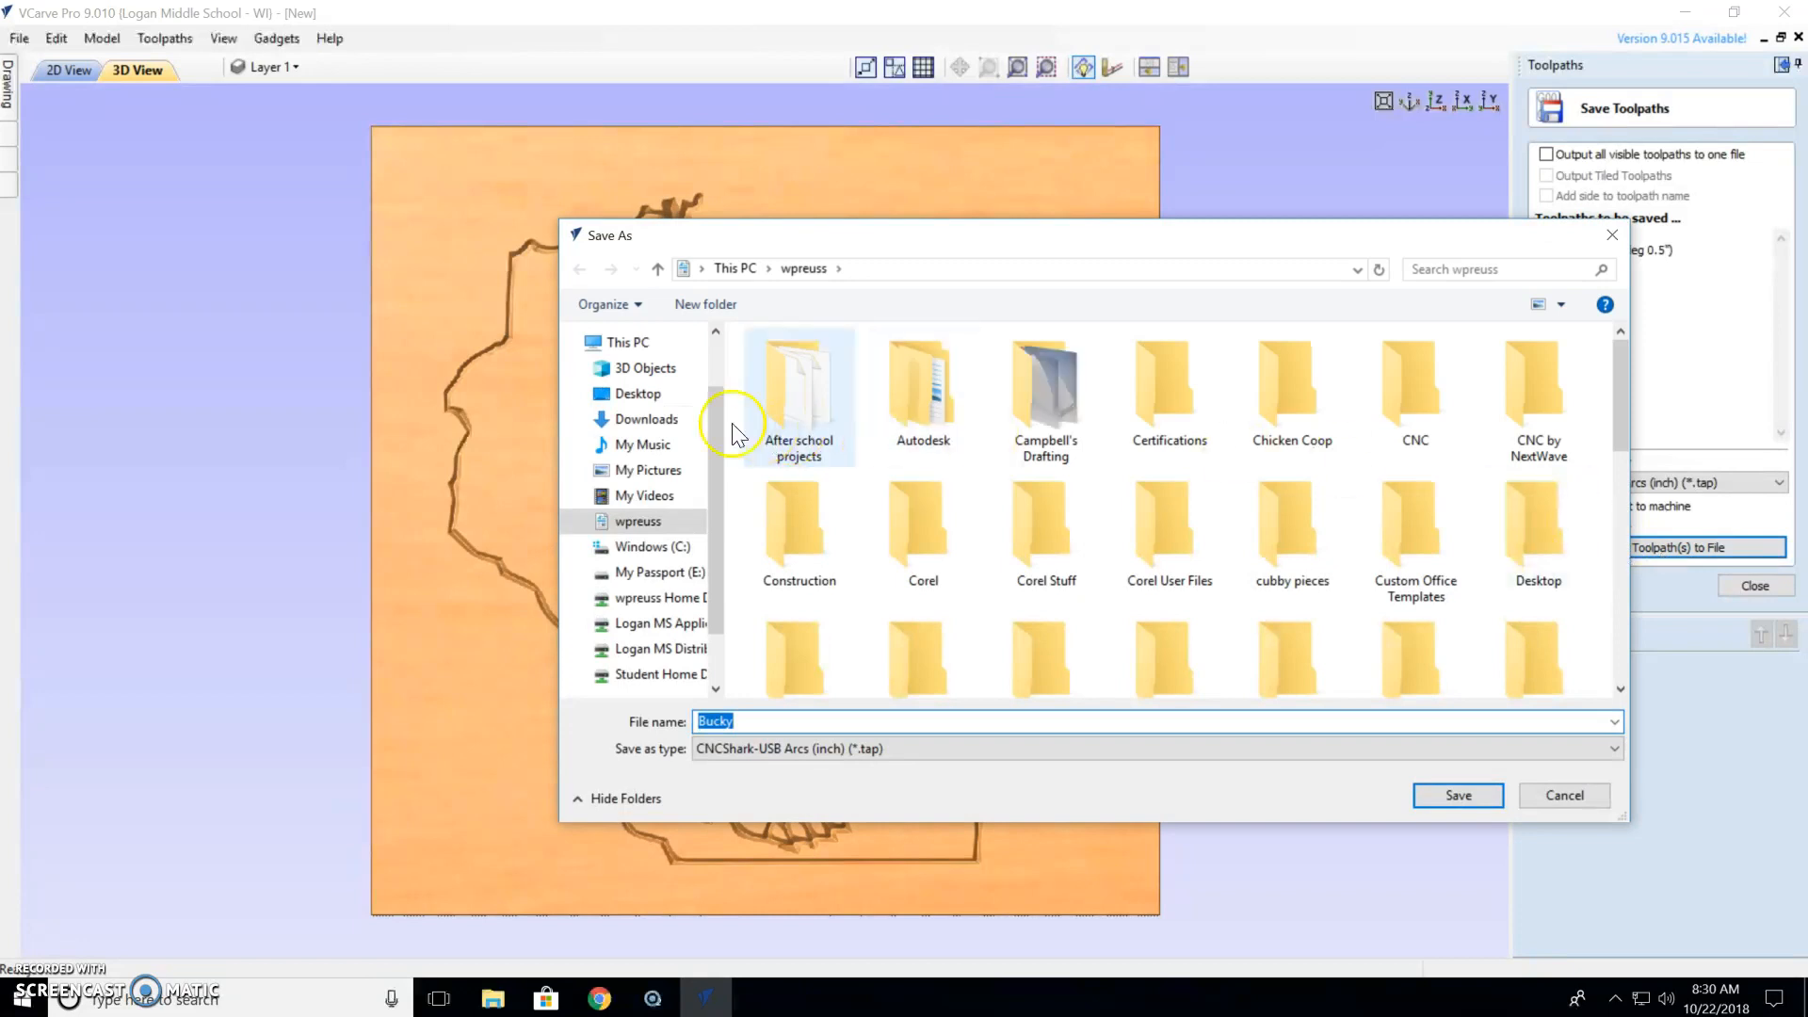
left_click_drag(713, 415, 712, 460)
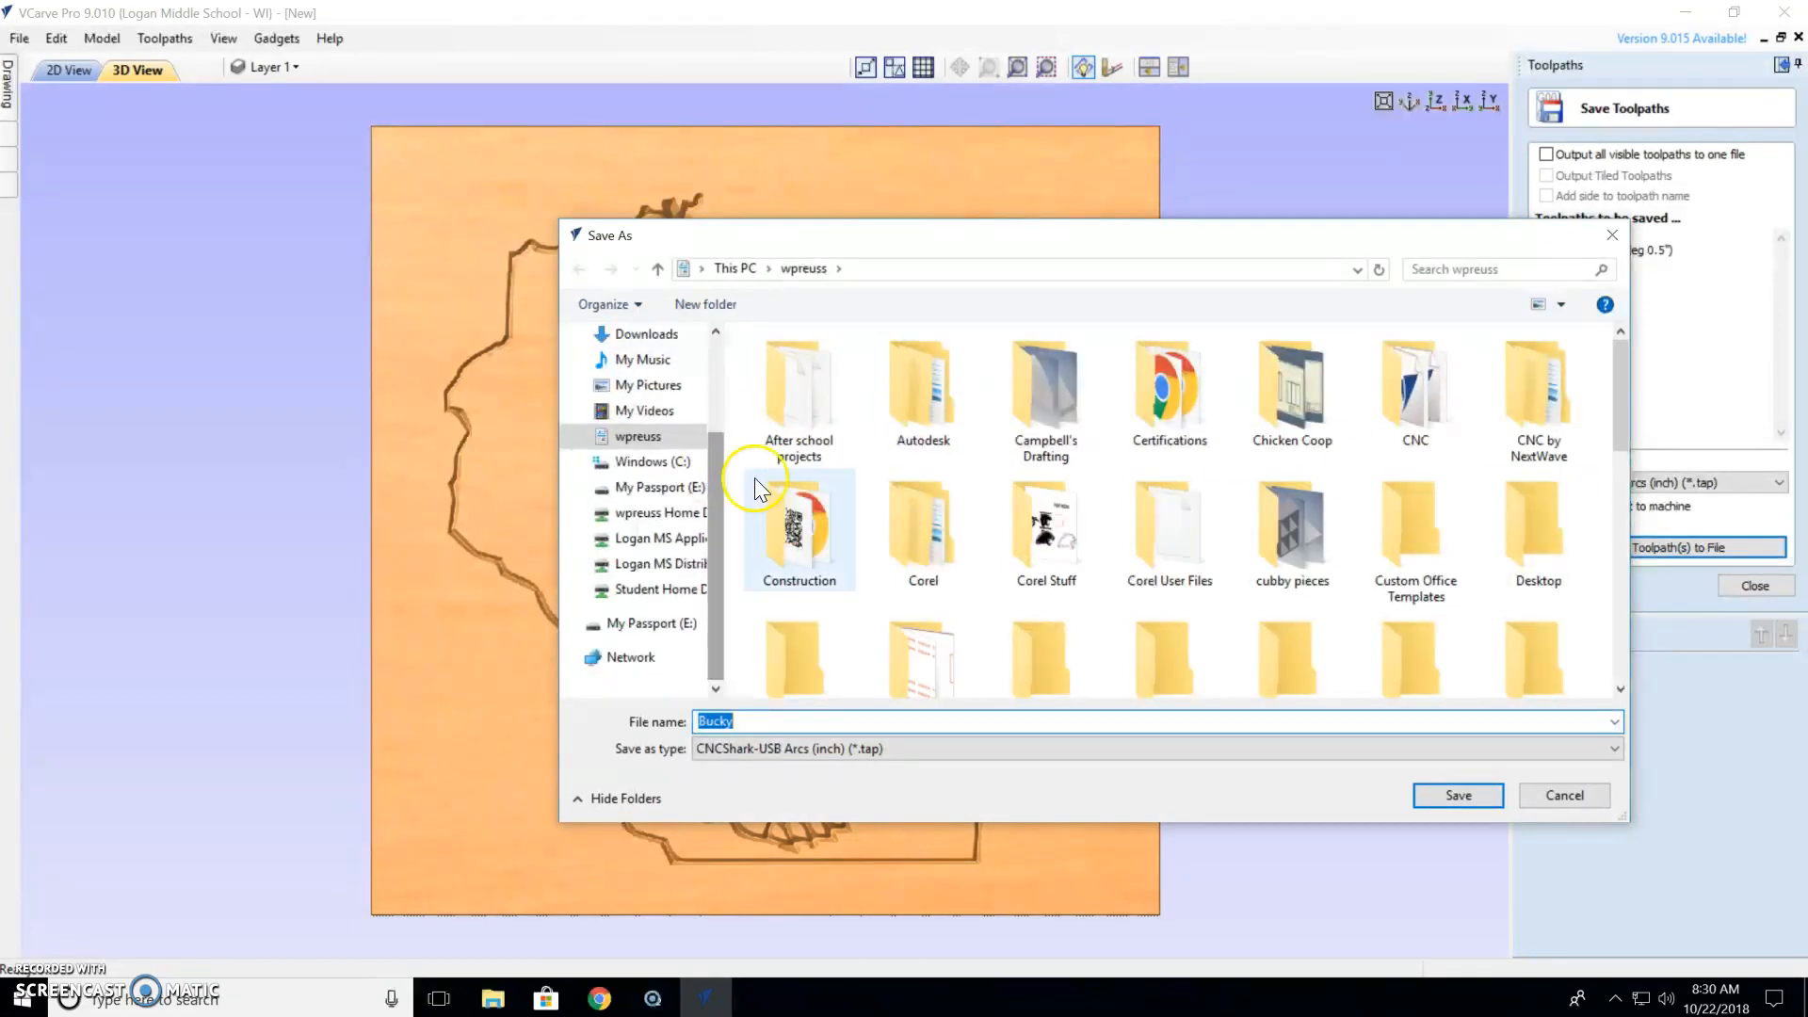
left_click(644, 625)
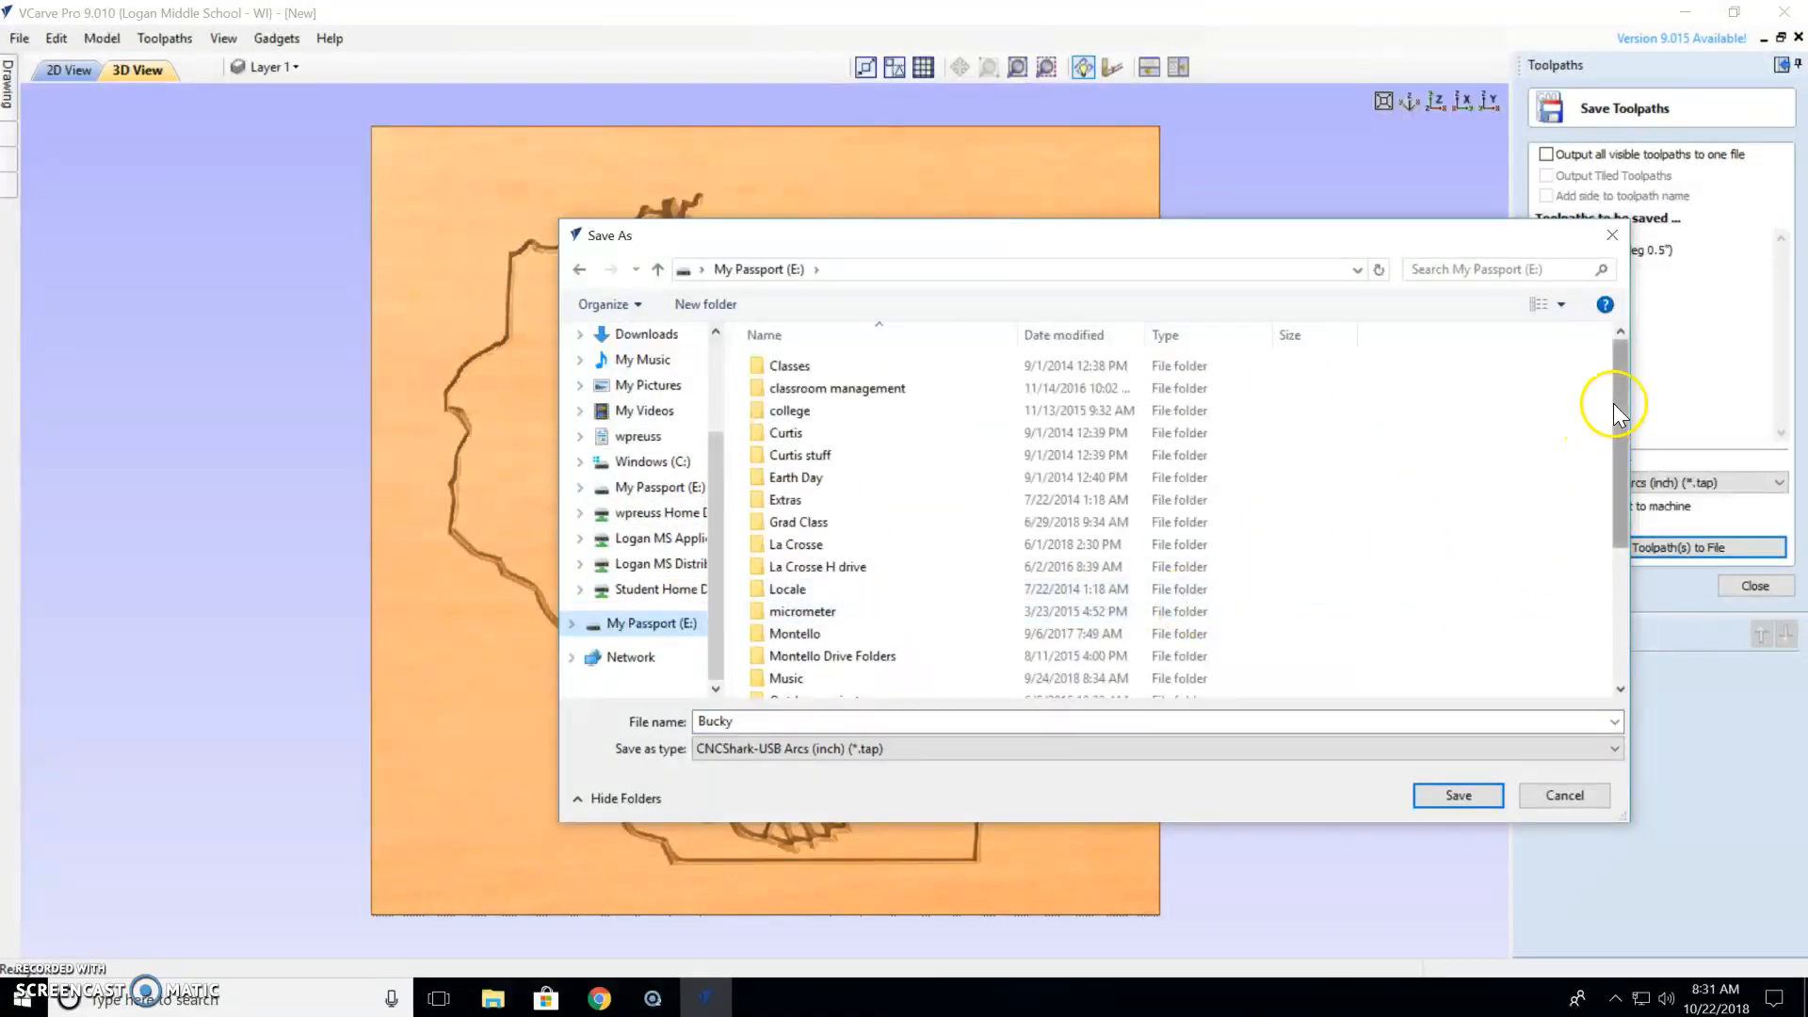
double_click(739, 722)
left_click(748, 722)
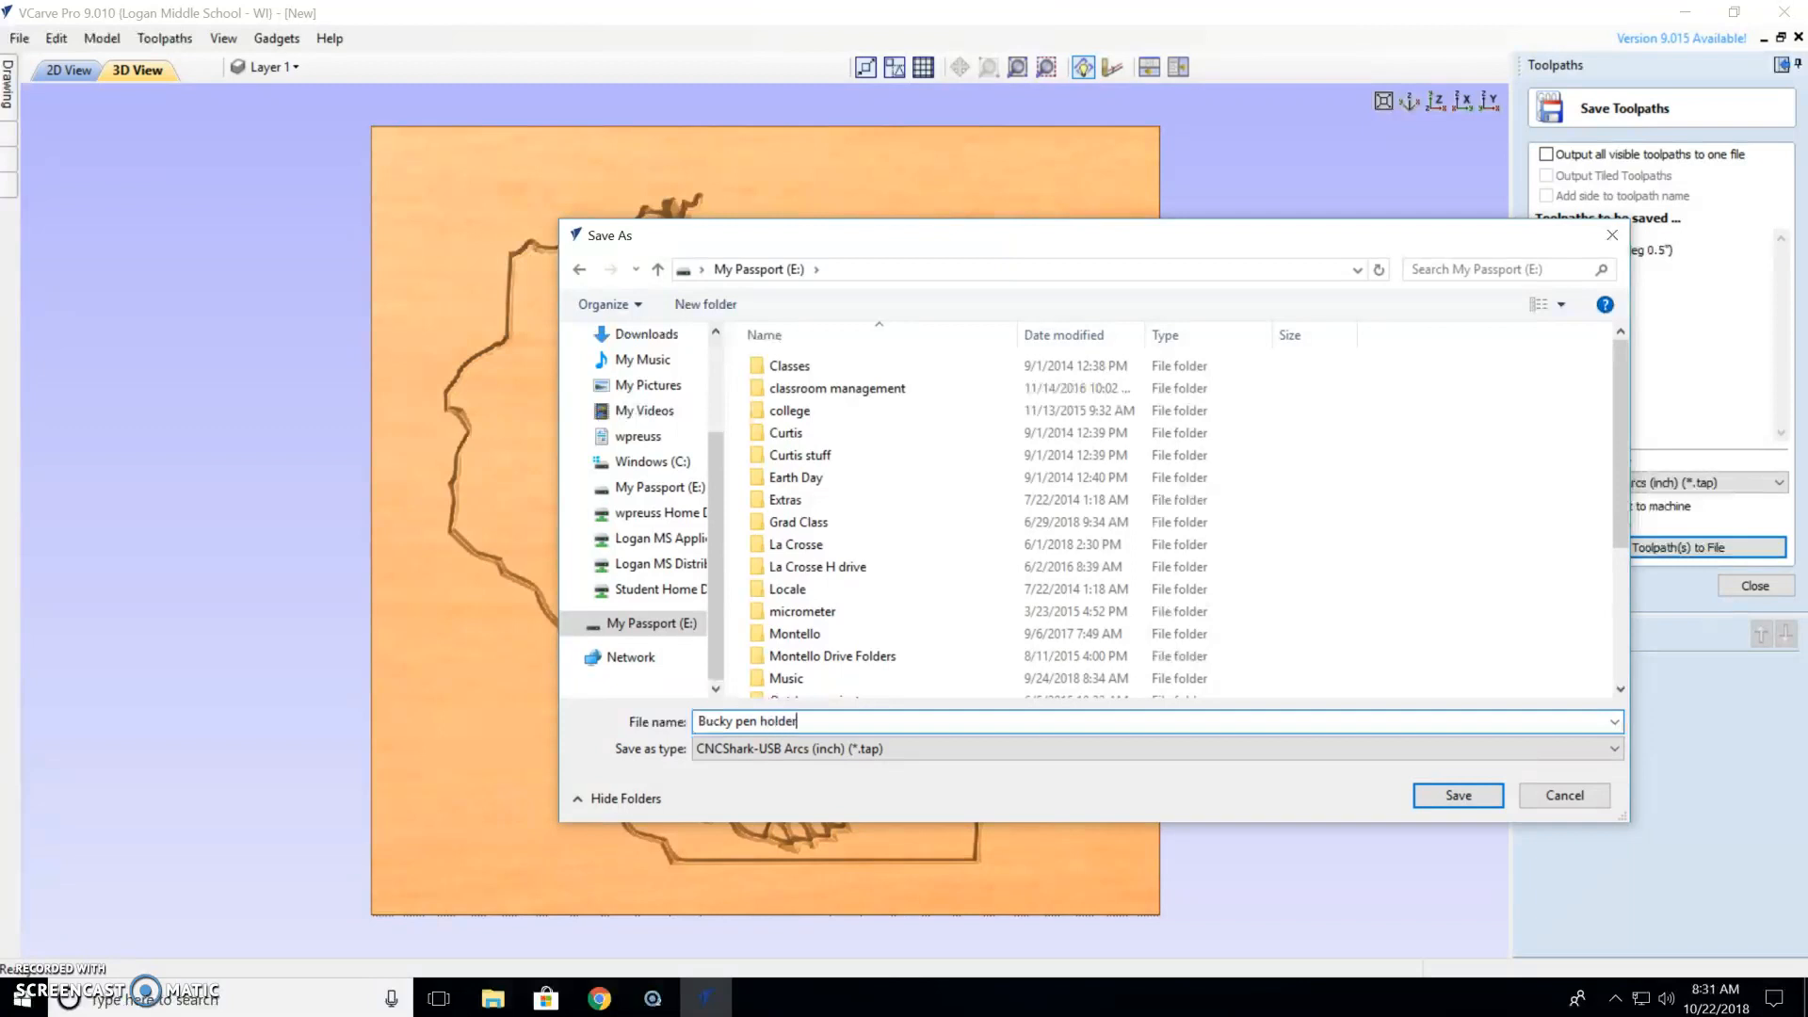
left_click(1458, 797)
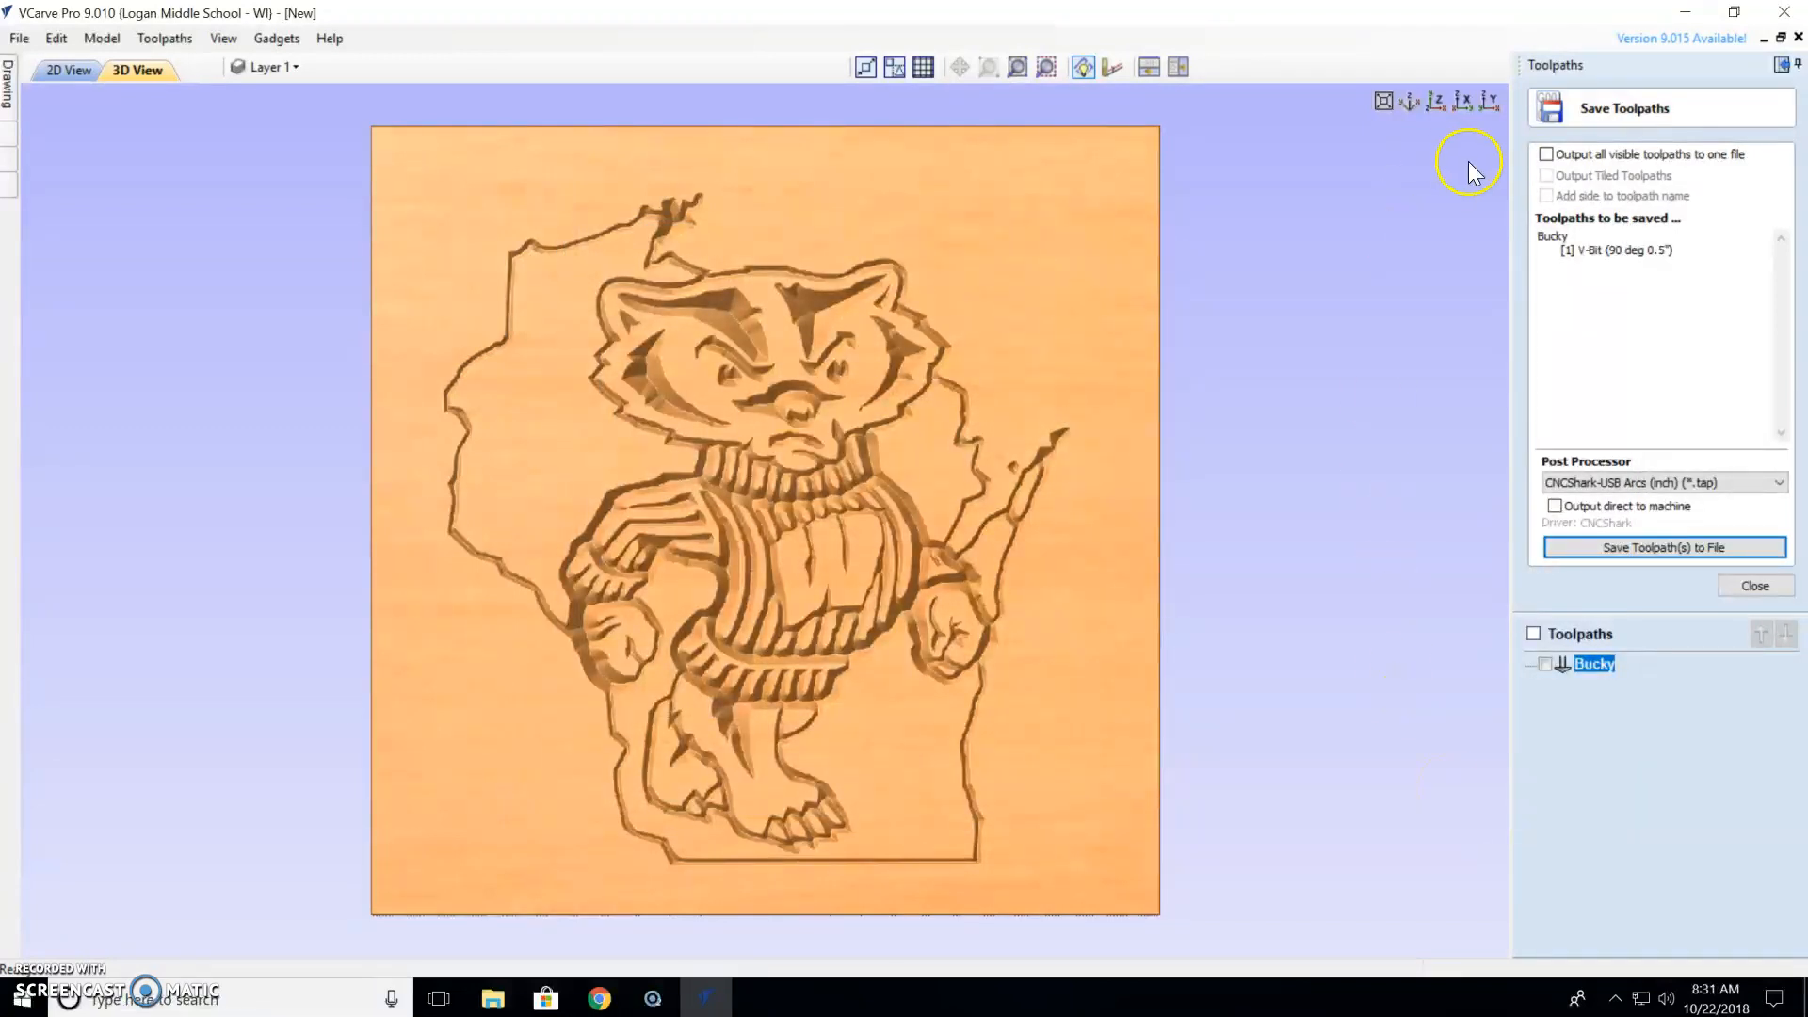
In File Explorer, look for the Bucky pen holder.tap file on the My Passport (E:) drive and close the window.
left_click(497, 1004)
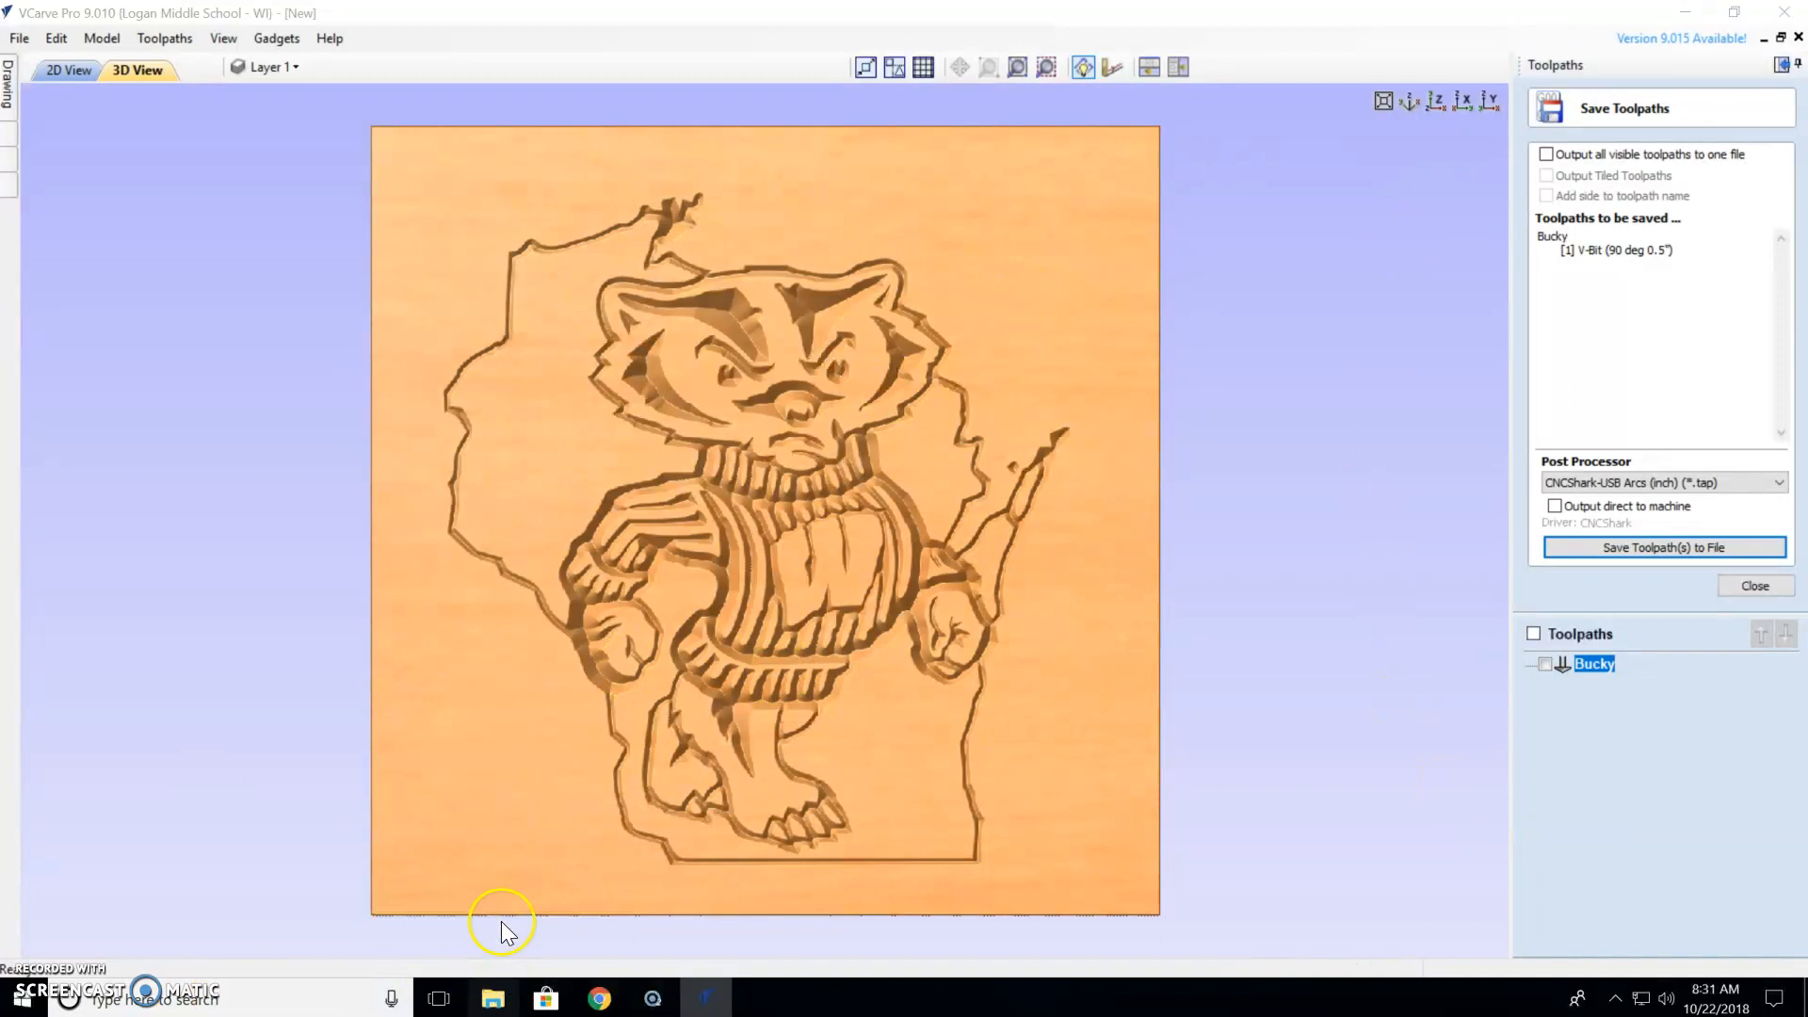
left_click(494, 997)
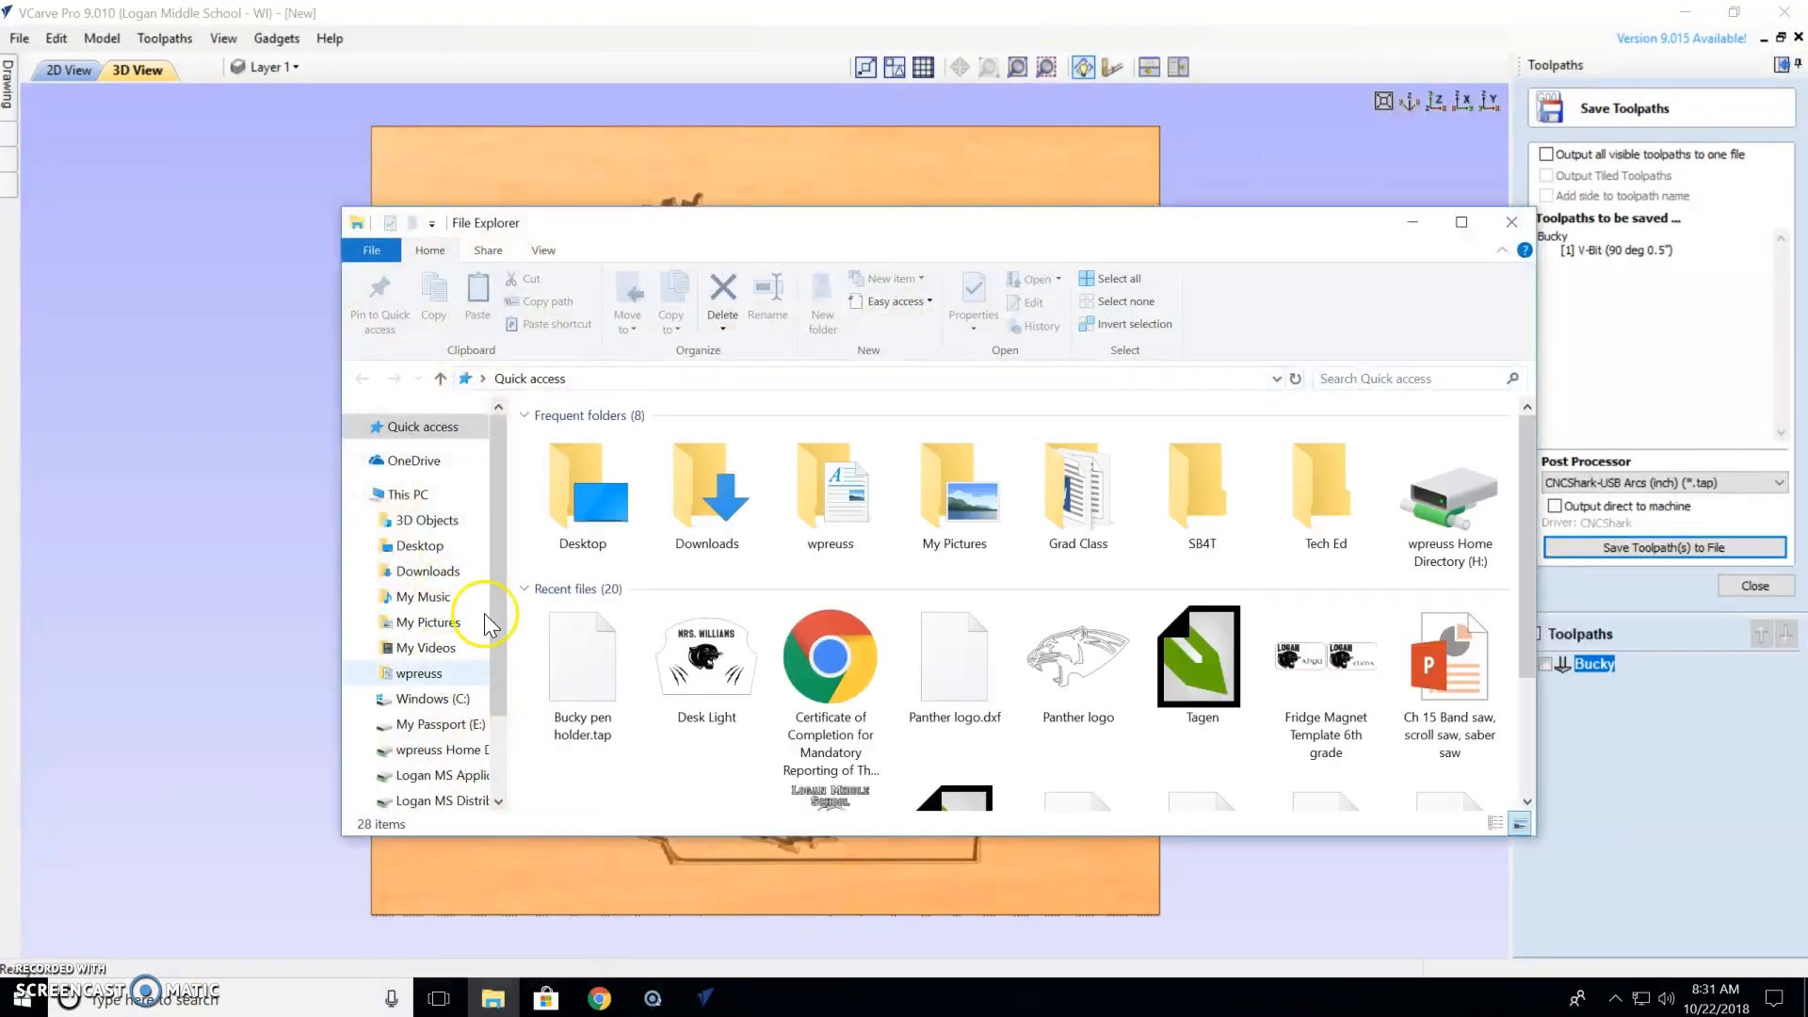
scroll(502, 584, "down", 1)
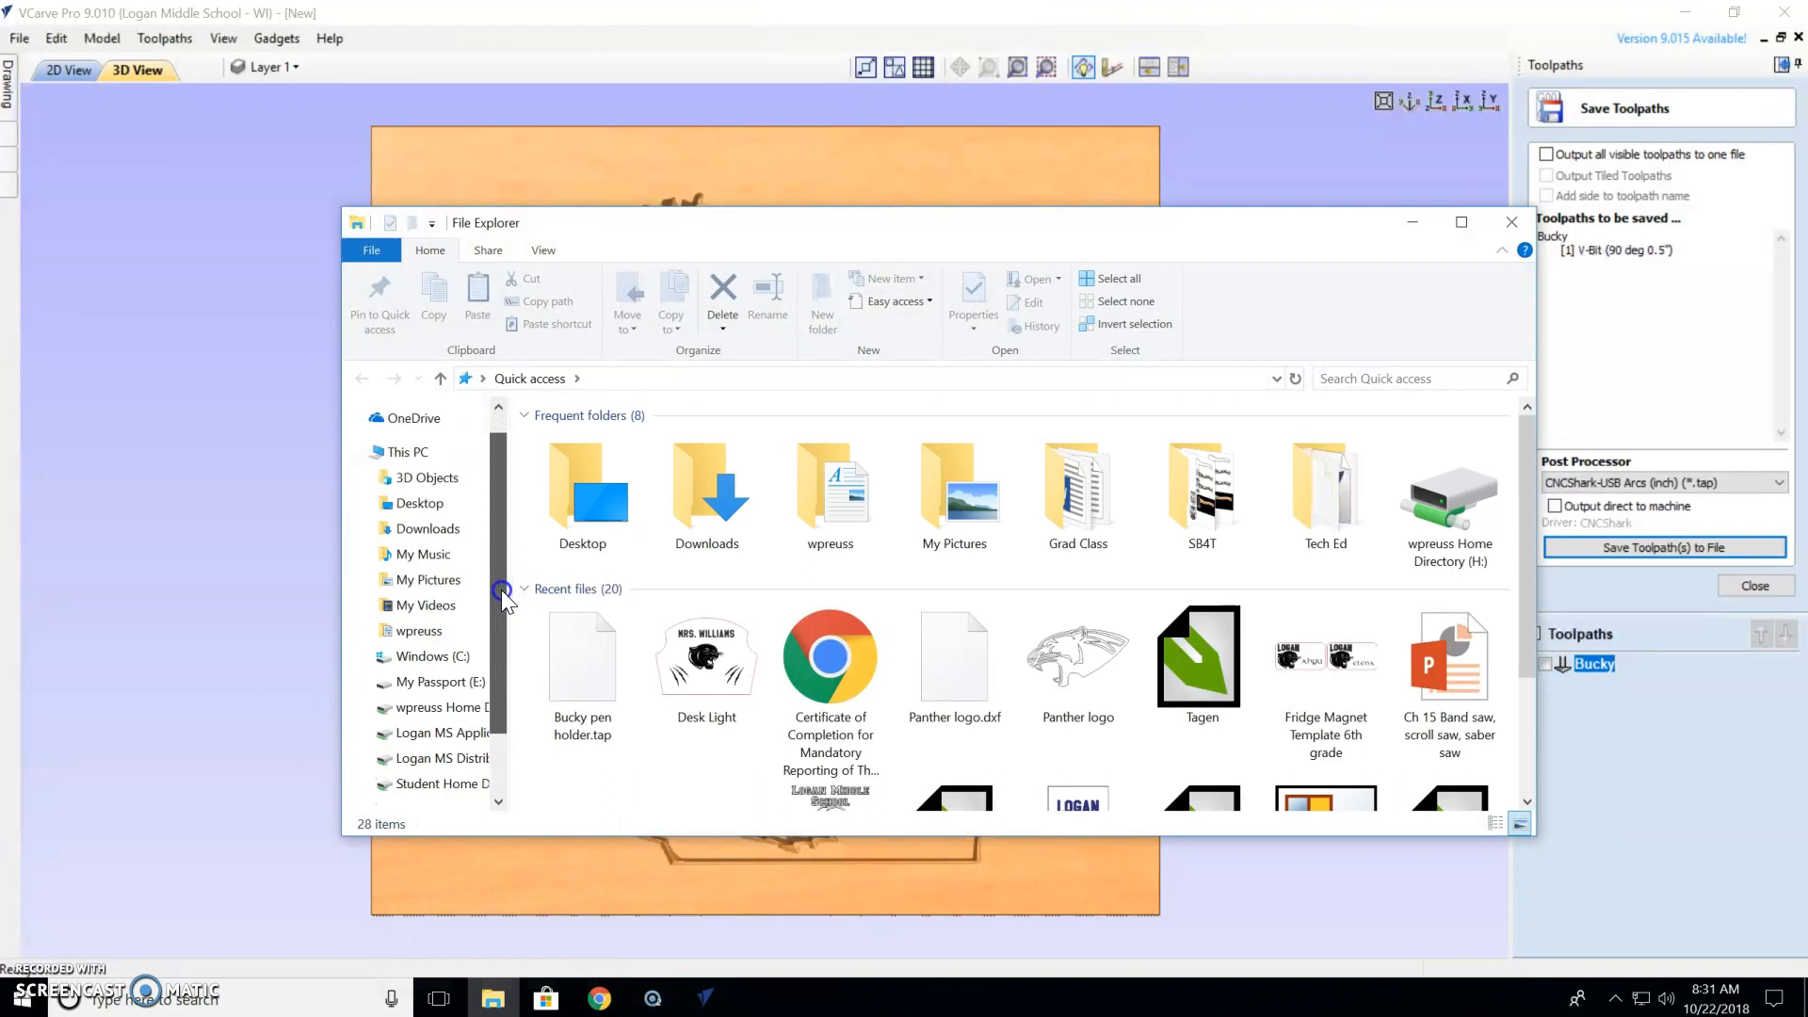
left_click(439, 682)
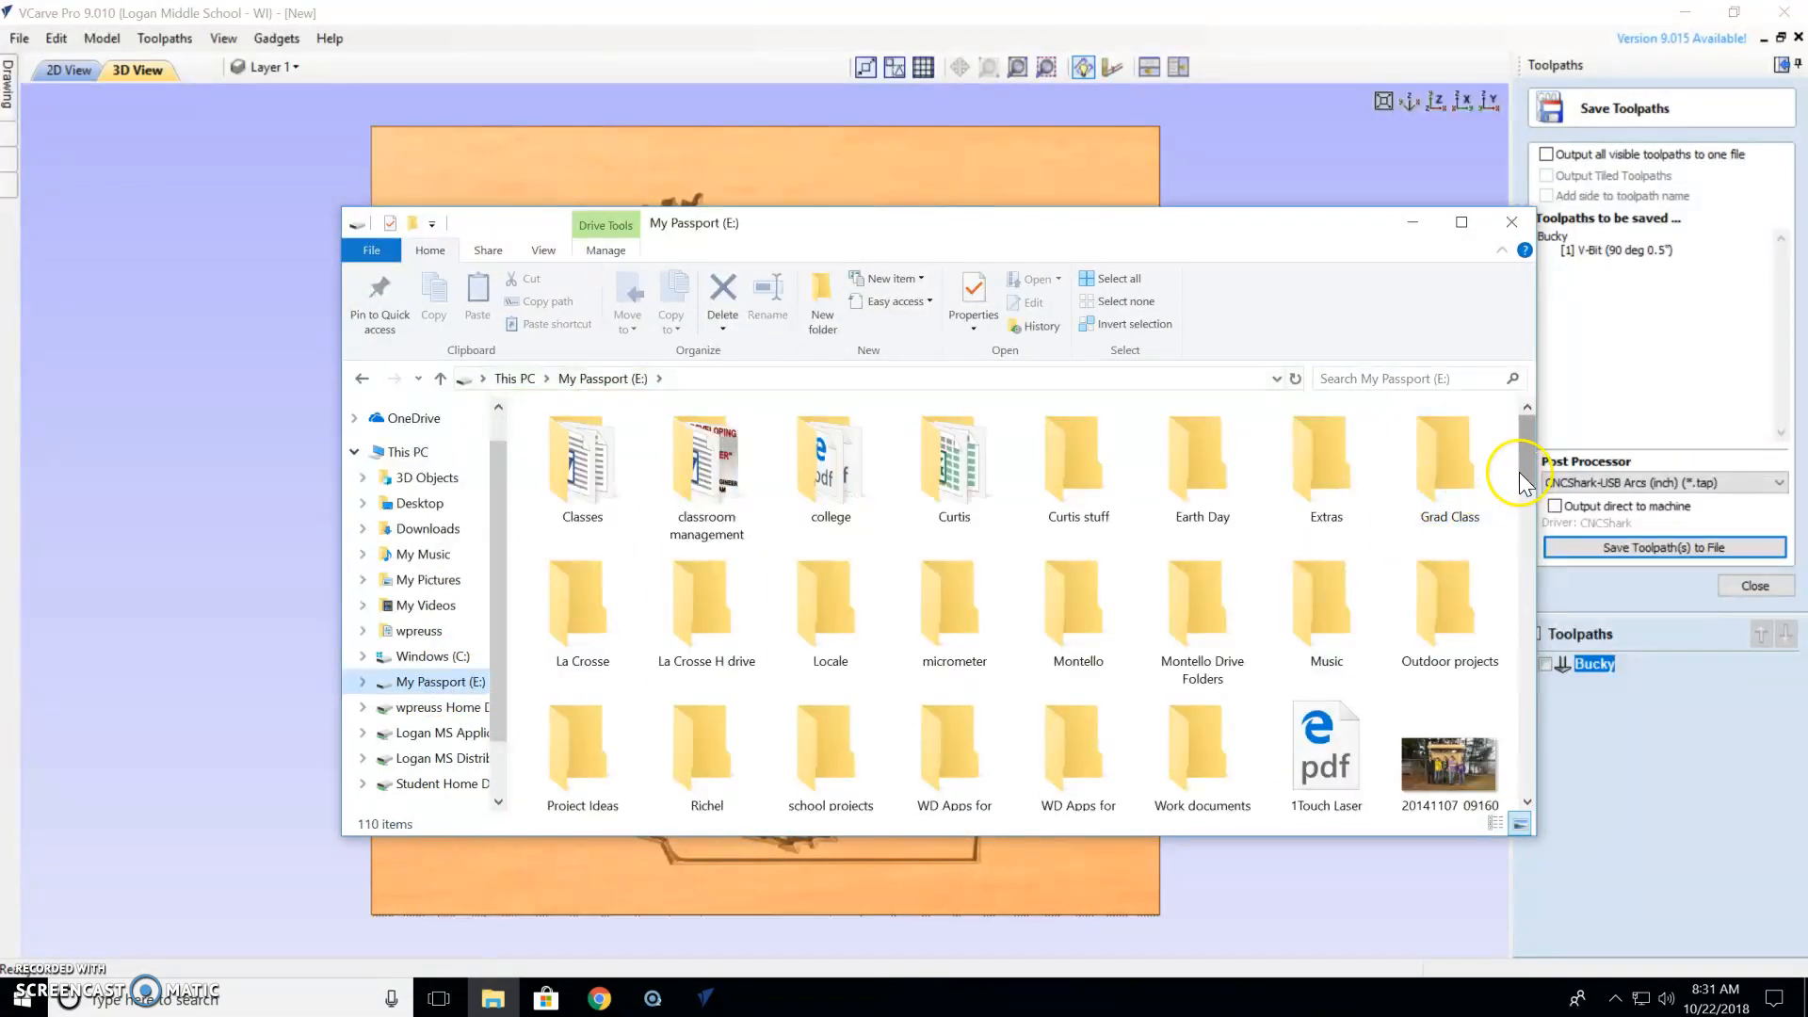
left_click_drag(1530, 448, 1533, 523)
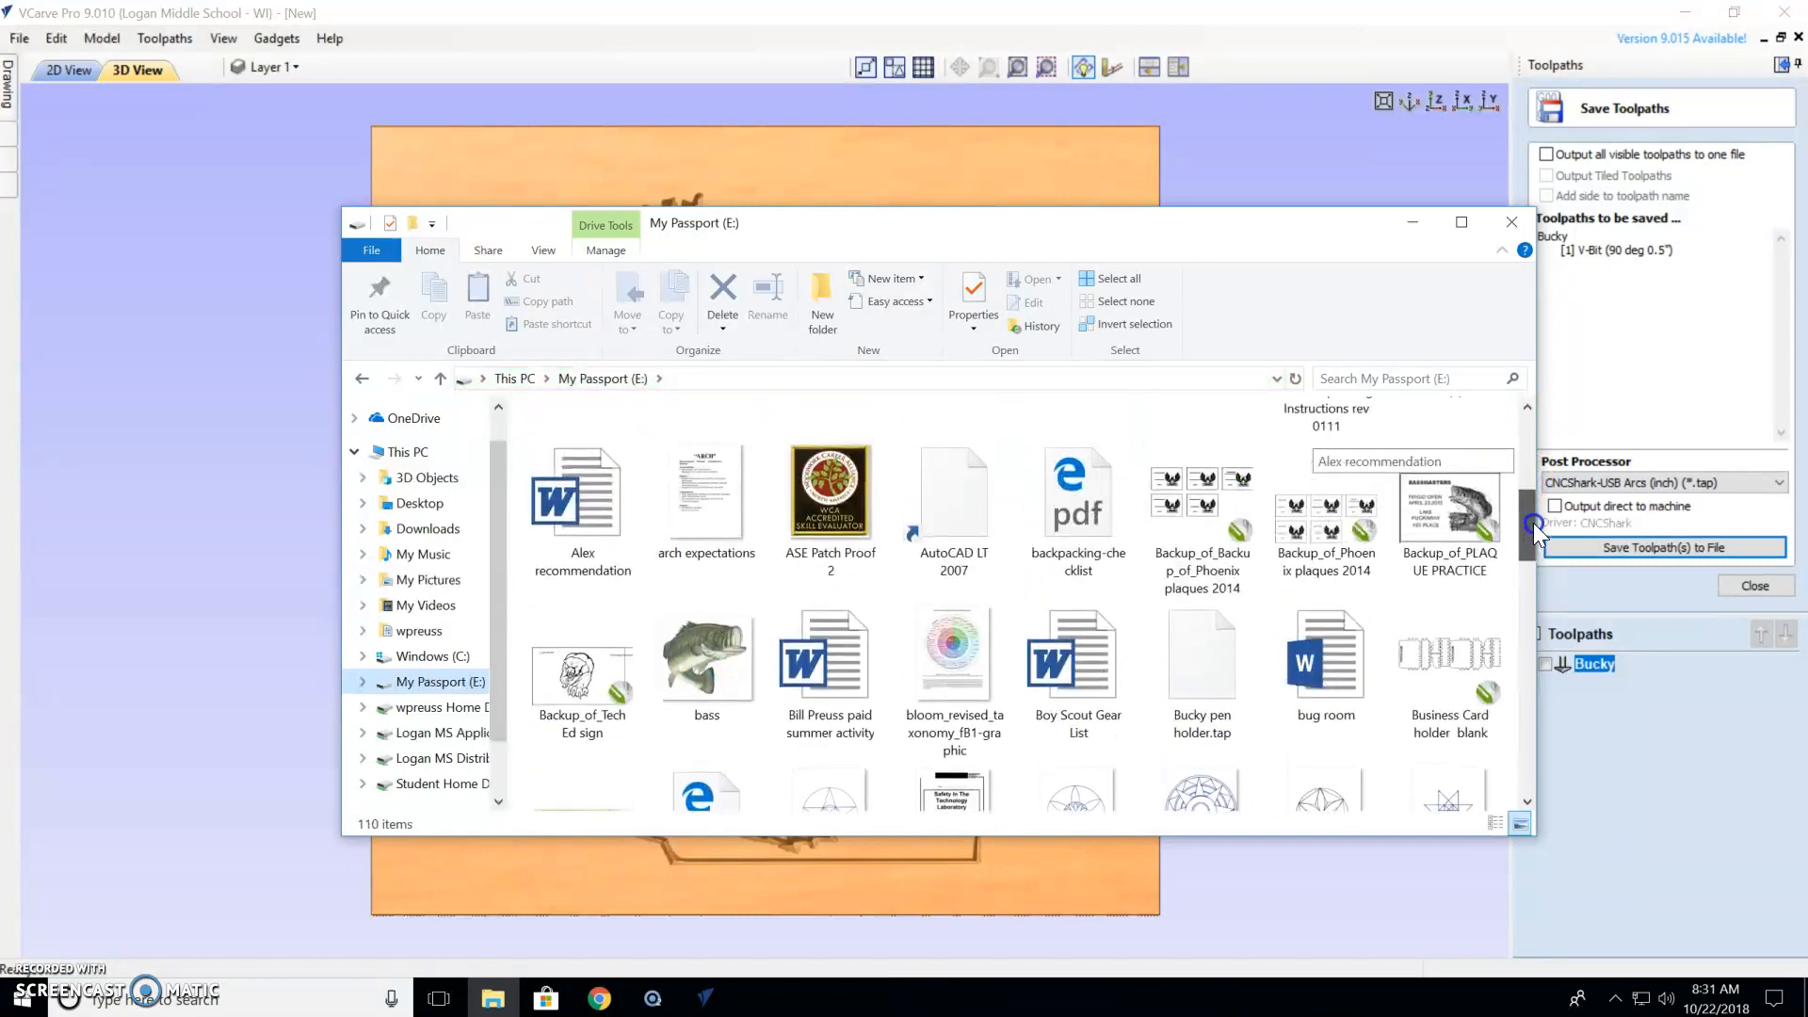
left_click_drag(1535, 529, 1535, 537)
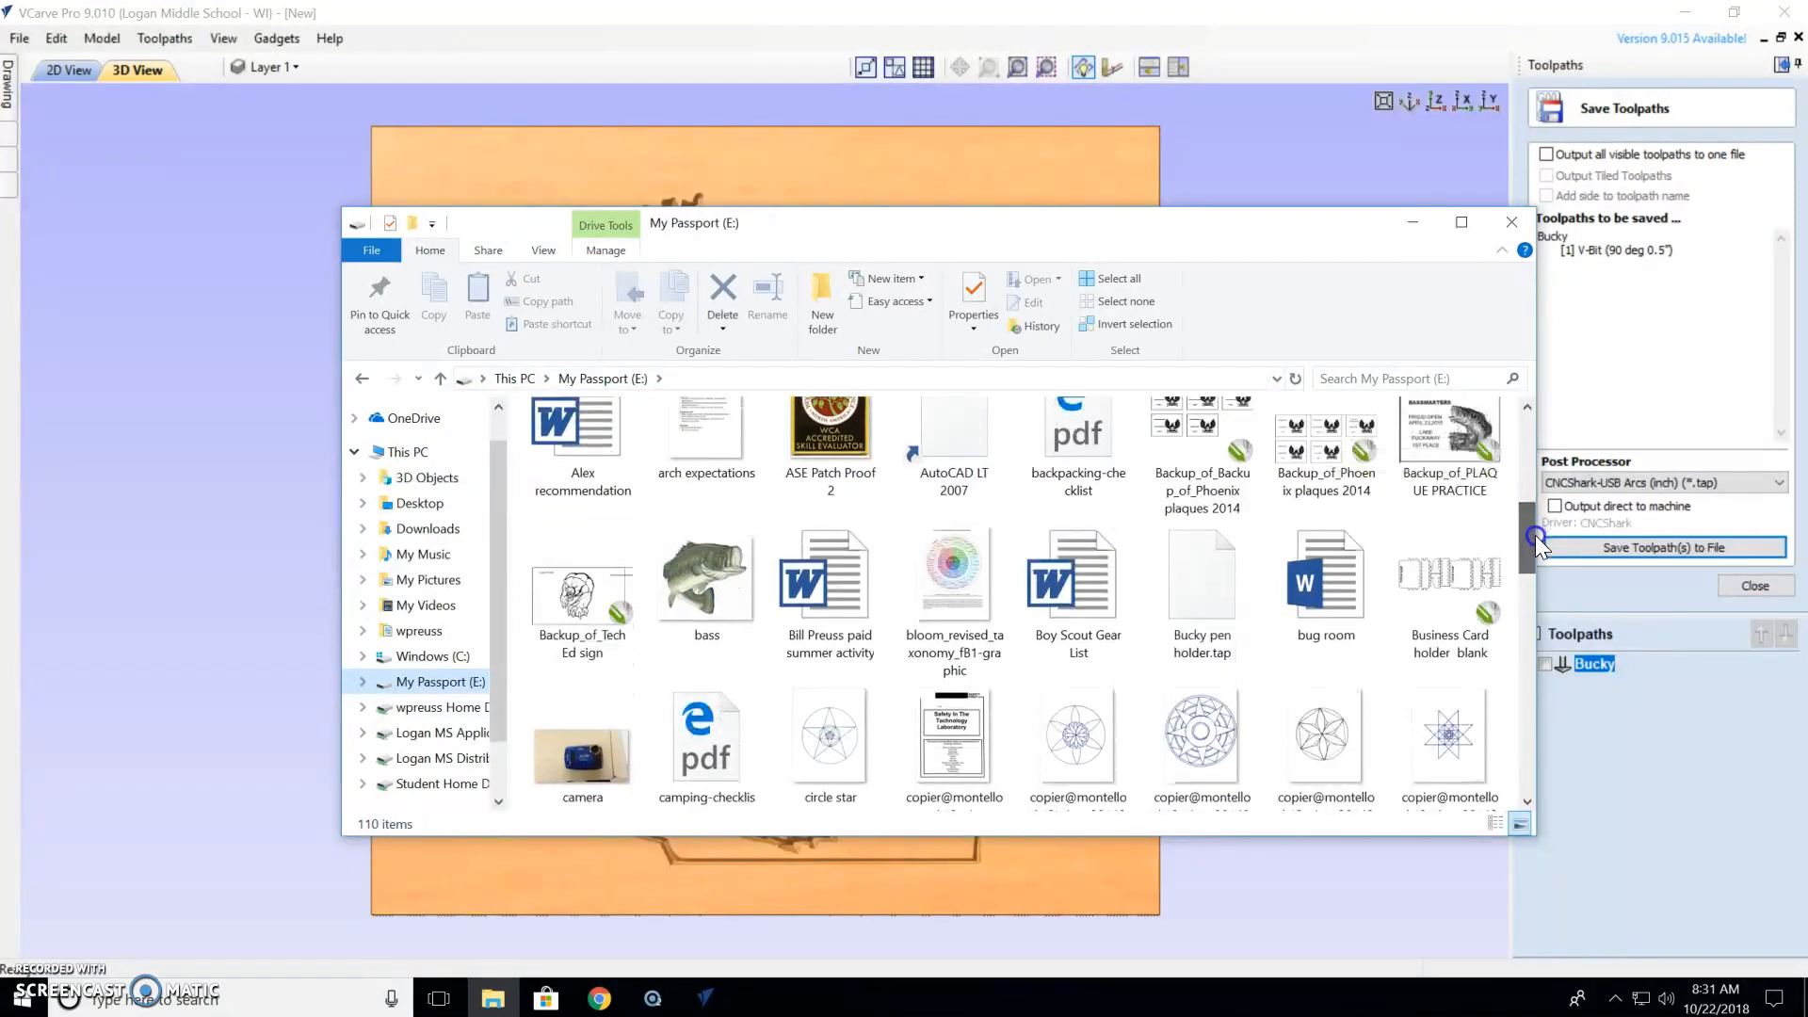
left_click(1193, 617)
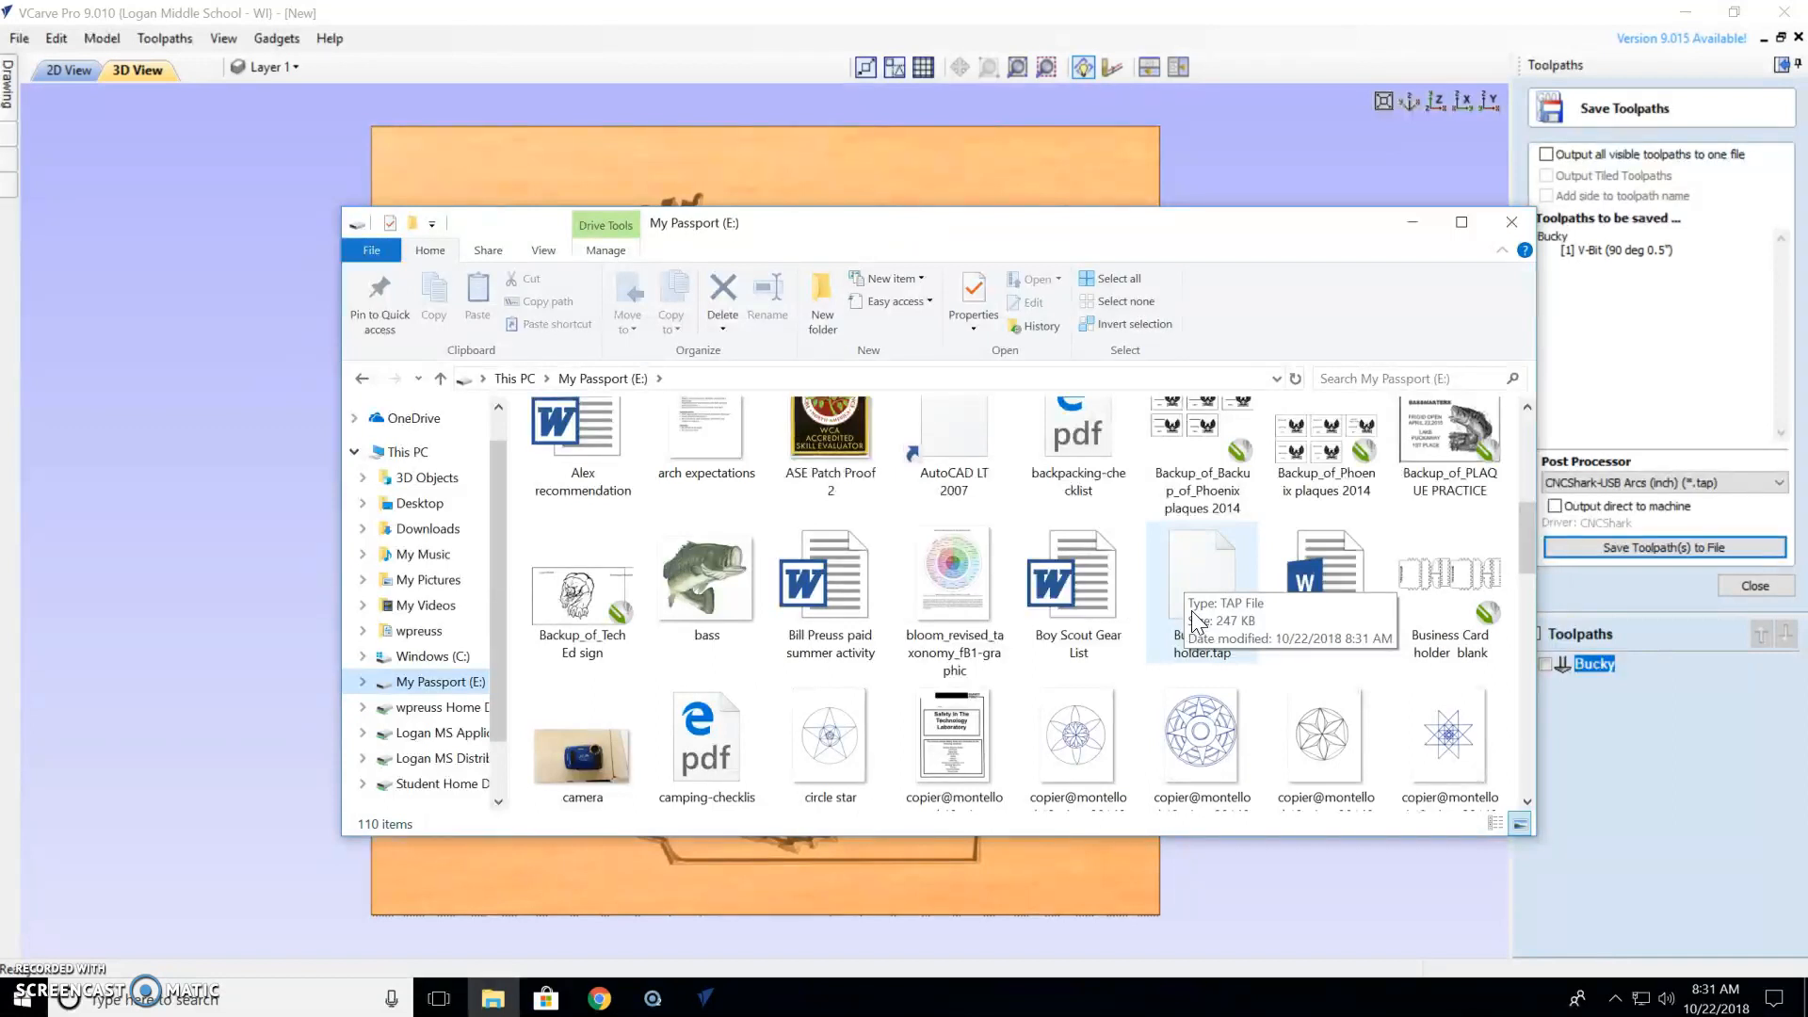
left_click(1511, 223)
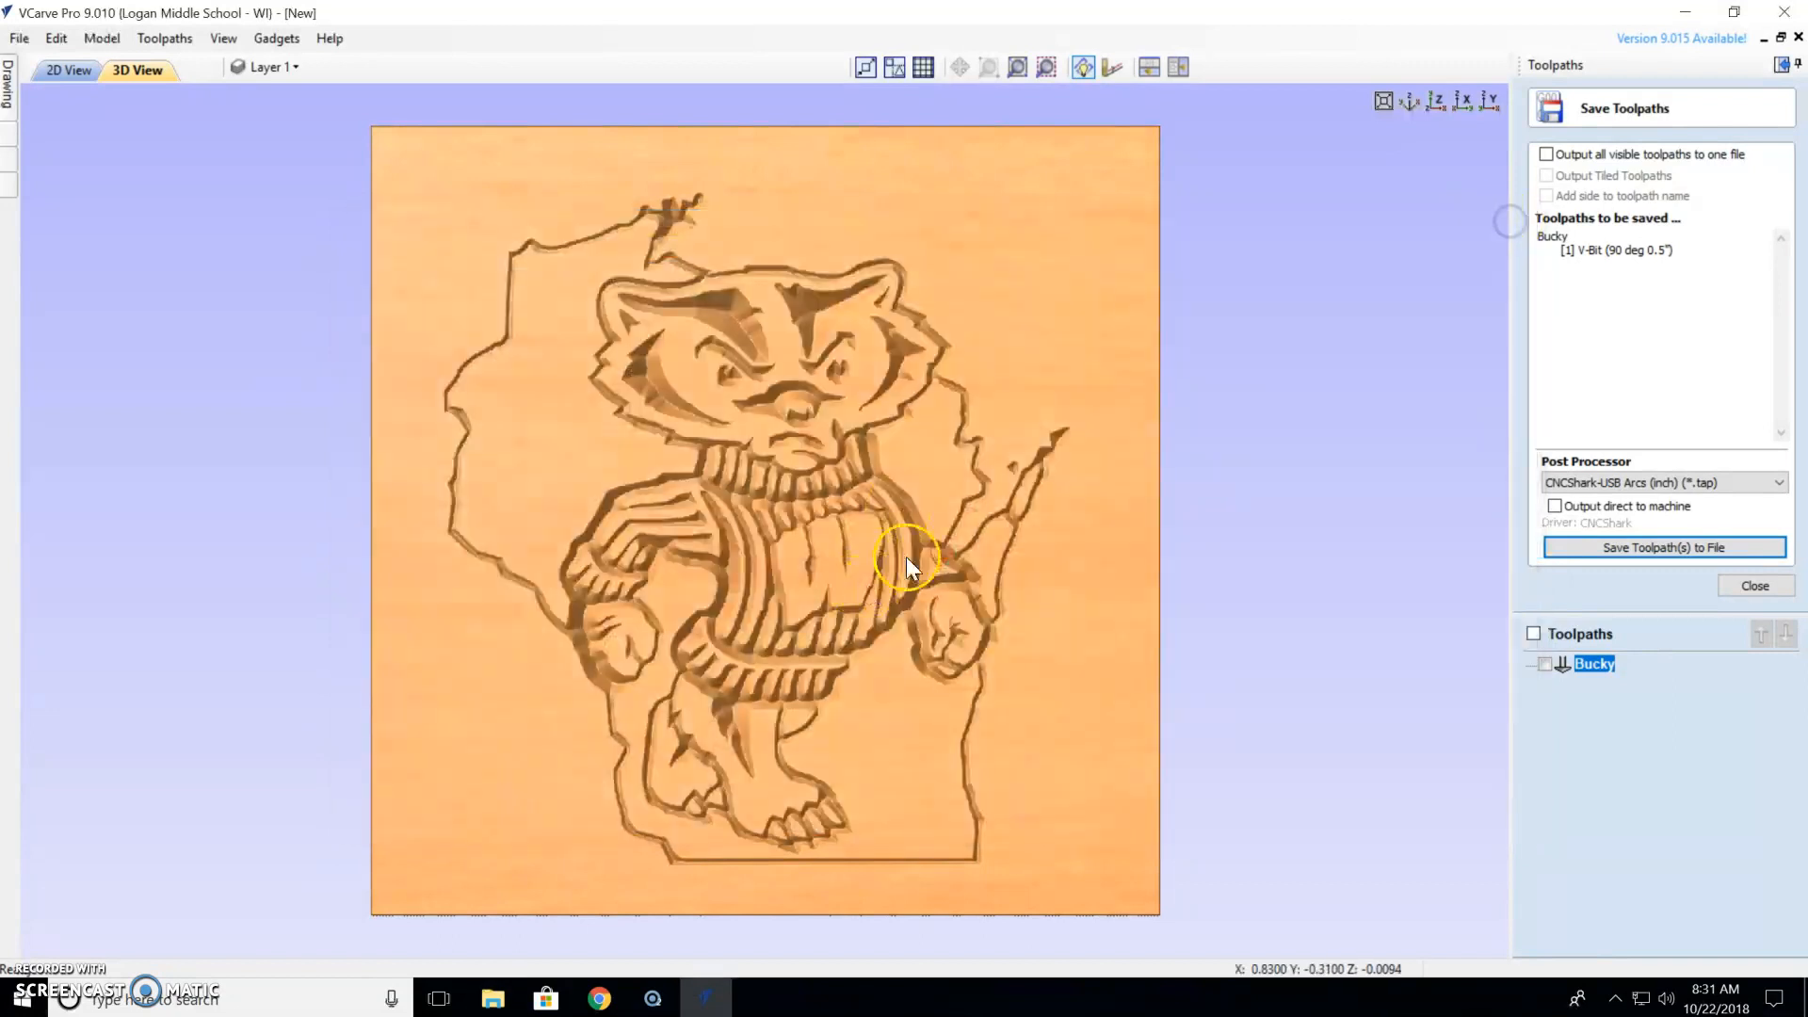